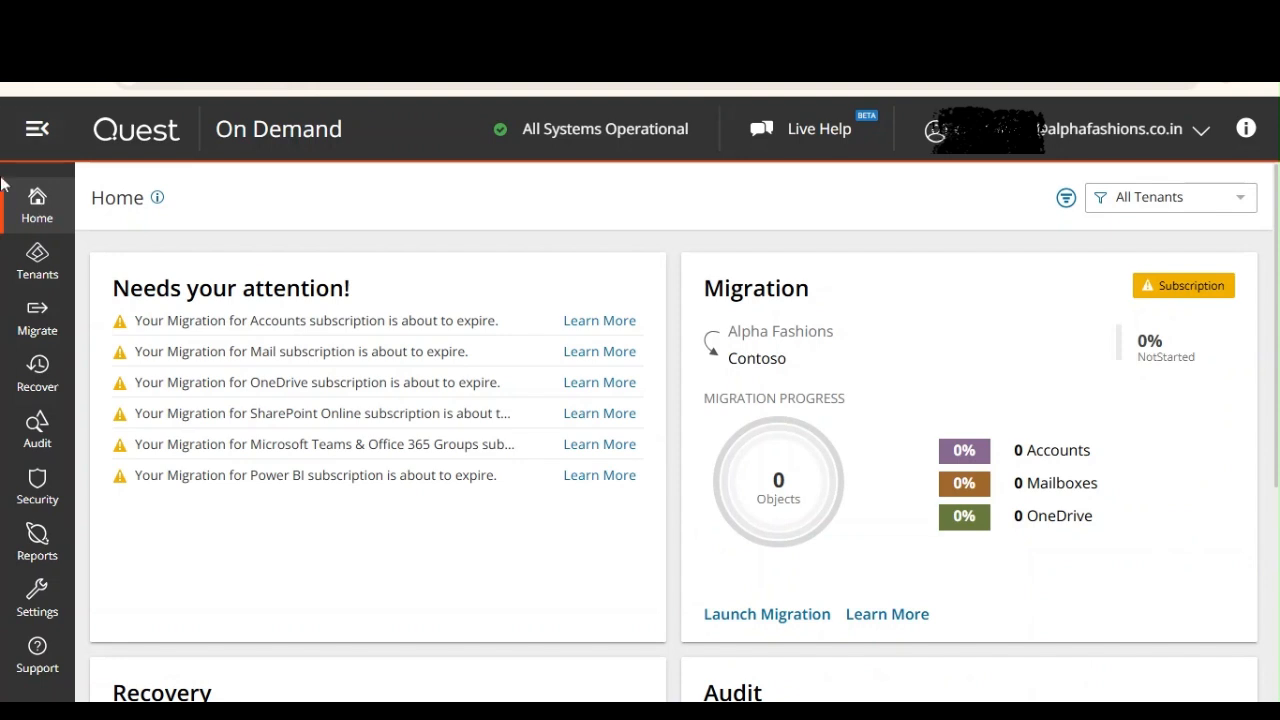
Open MigrationProject1 from the migration projects, collapse the navigation, and check the user and group totals on its dashboard.
left_click(40, 322)
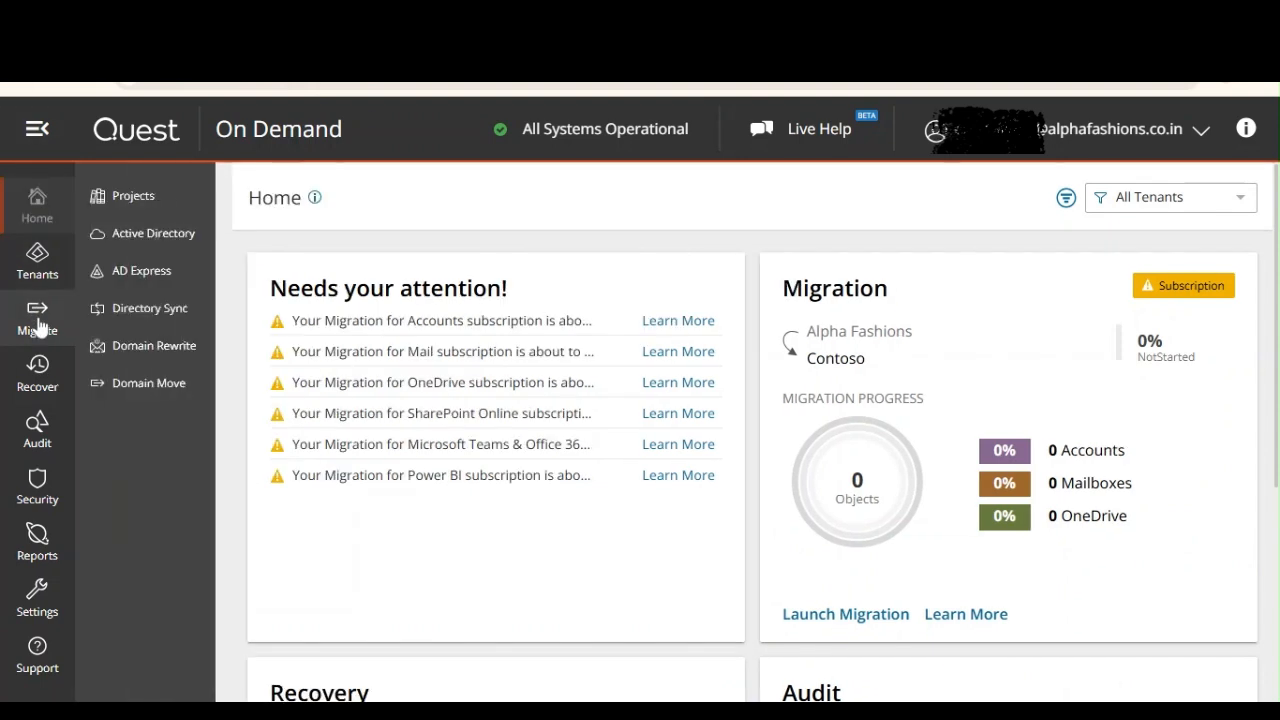
left_click(134, 198)
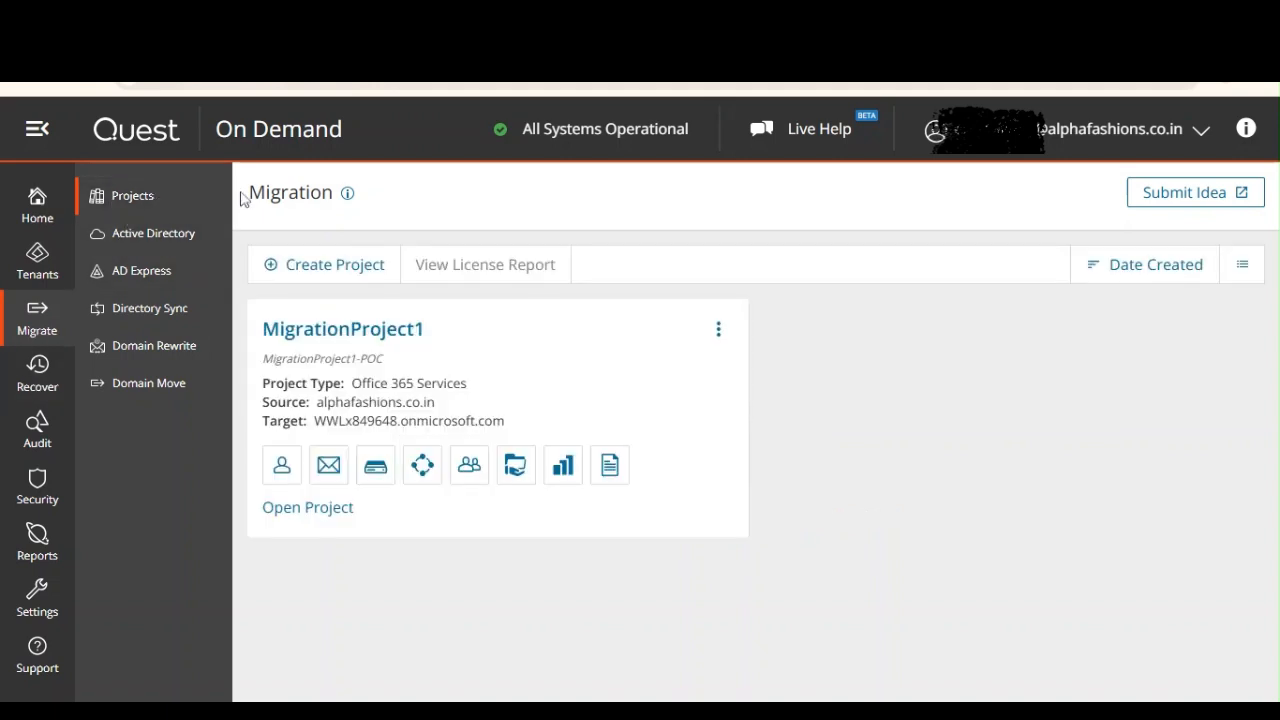
left_click(40, 132)
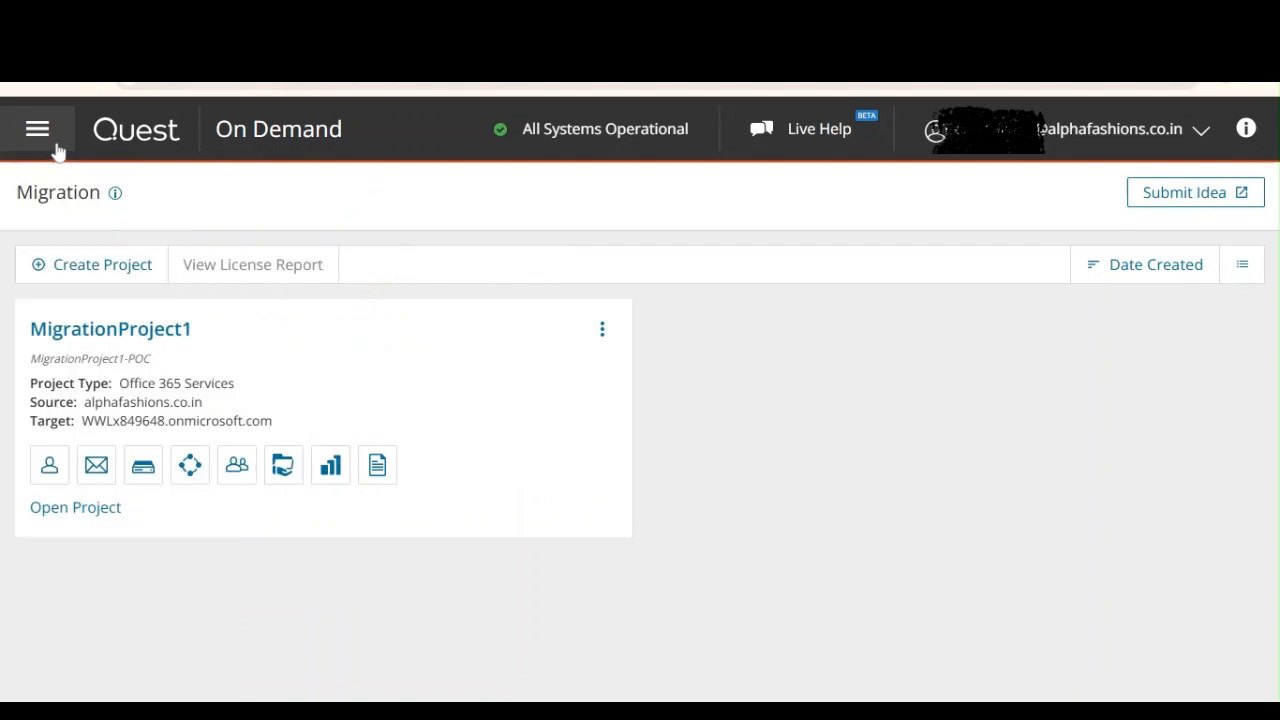
left_click(171, 333)
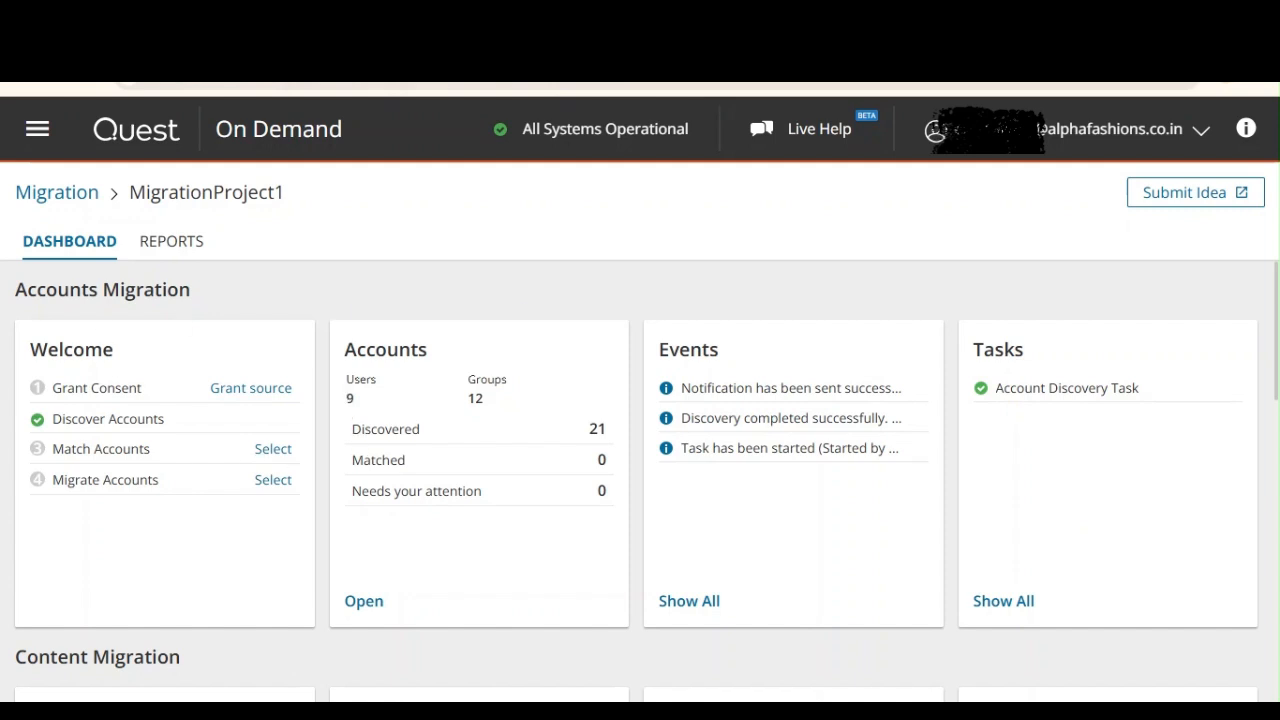
left_click_drag(348, 400, 490, 404)
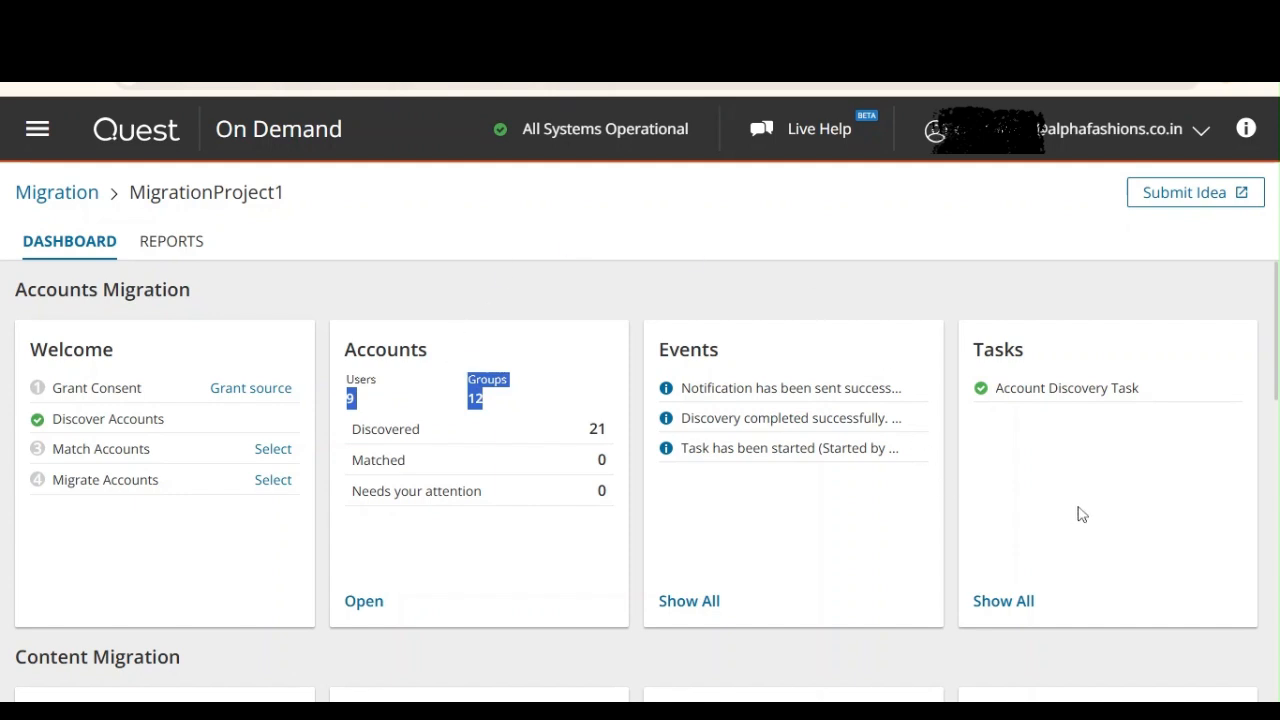
Show all account migration tasks and examine the details of the Account Discovery Task.
left_click(1019, 607)
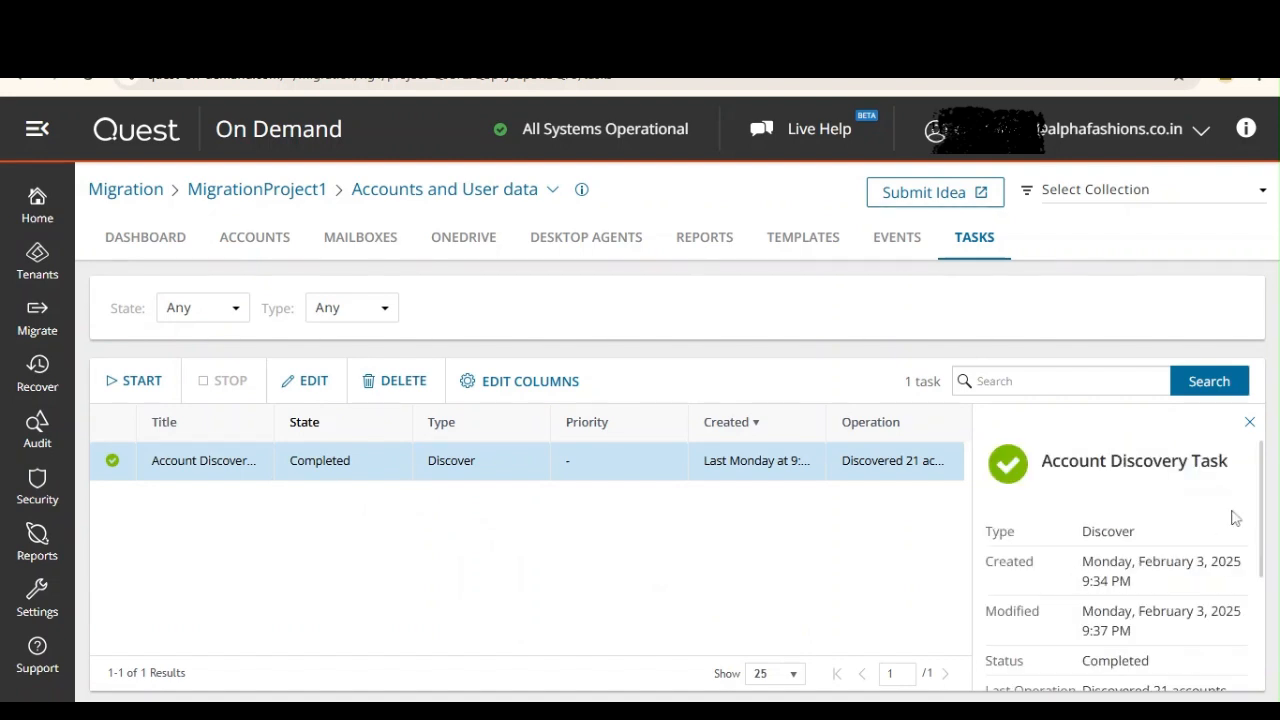
scroll(1263, 490, "down", 2)
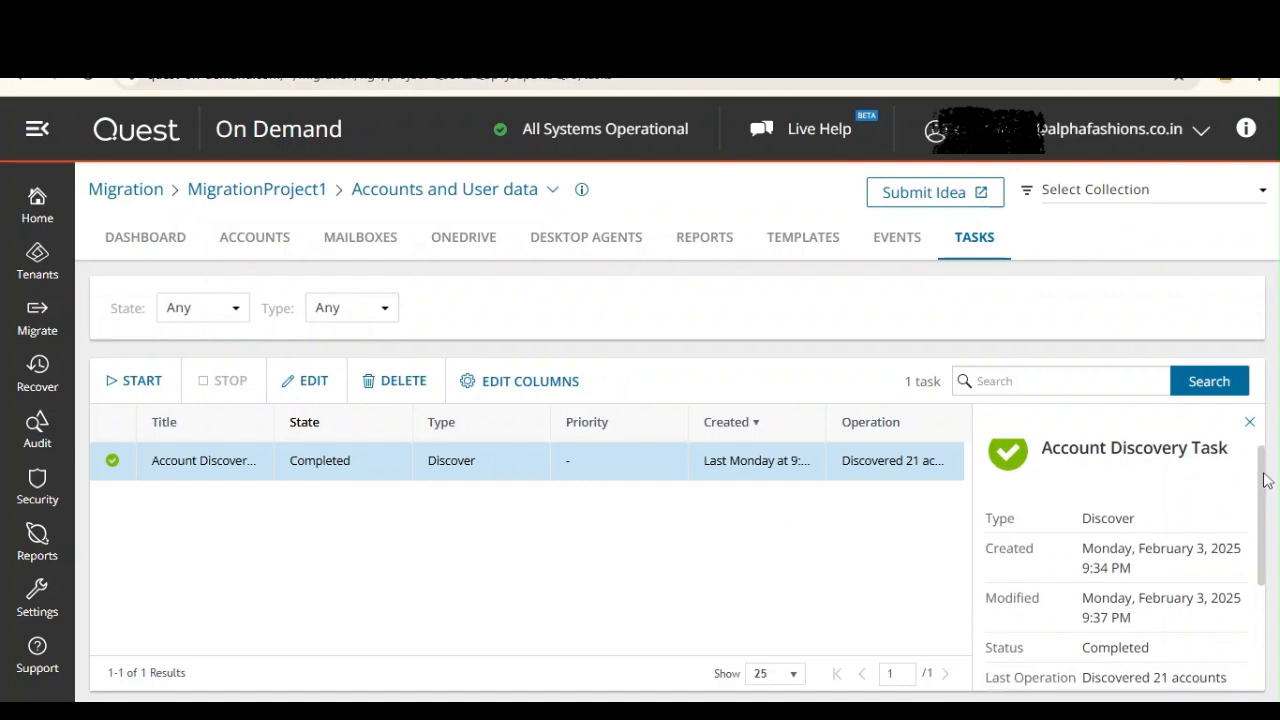
left_click_drag(1263, 498, 1268, 590)
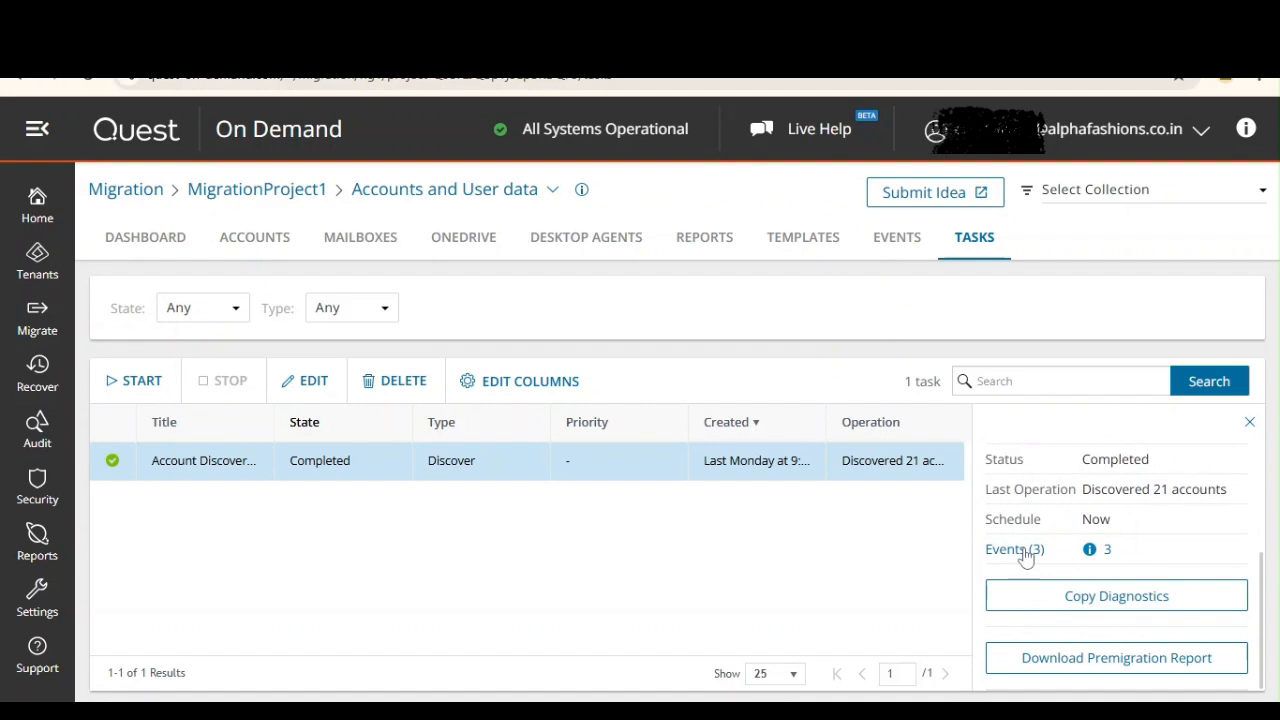
Open the events list for accounts and user data and widen the Time column to show full timestamps.
left_click(903, 247)
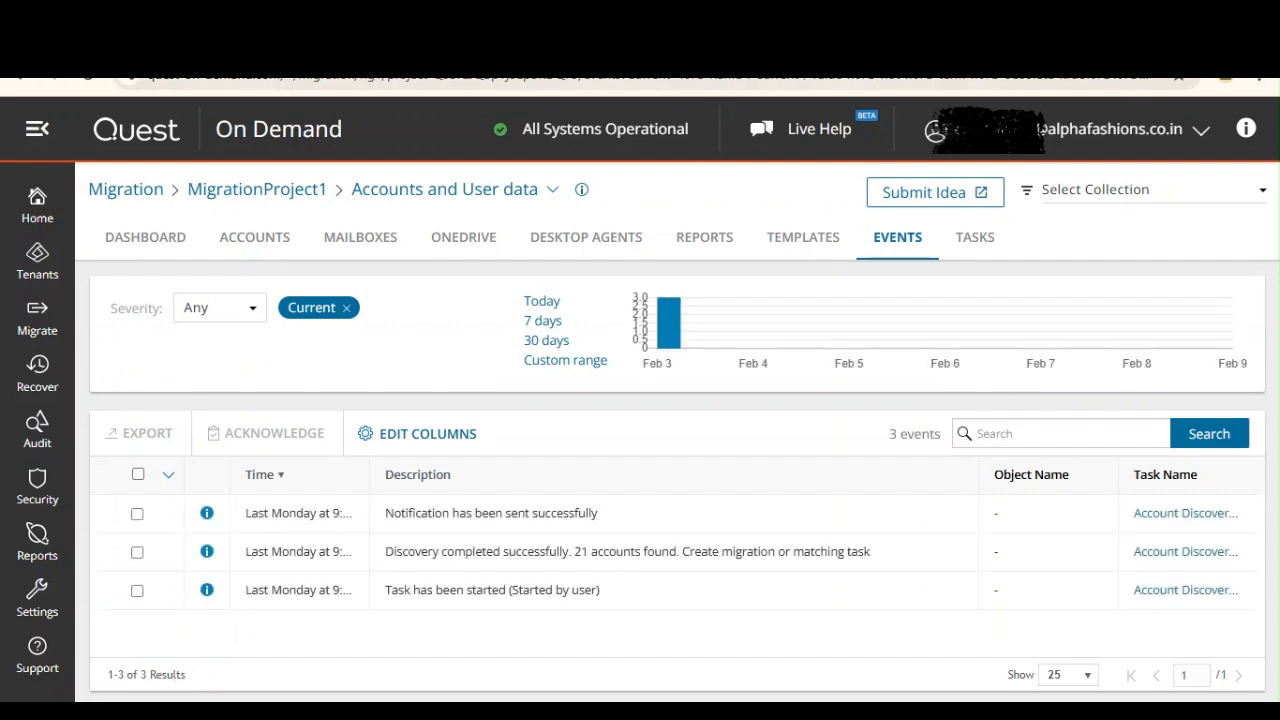
left_click_drag(369, 474, 443, 476)
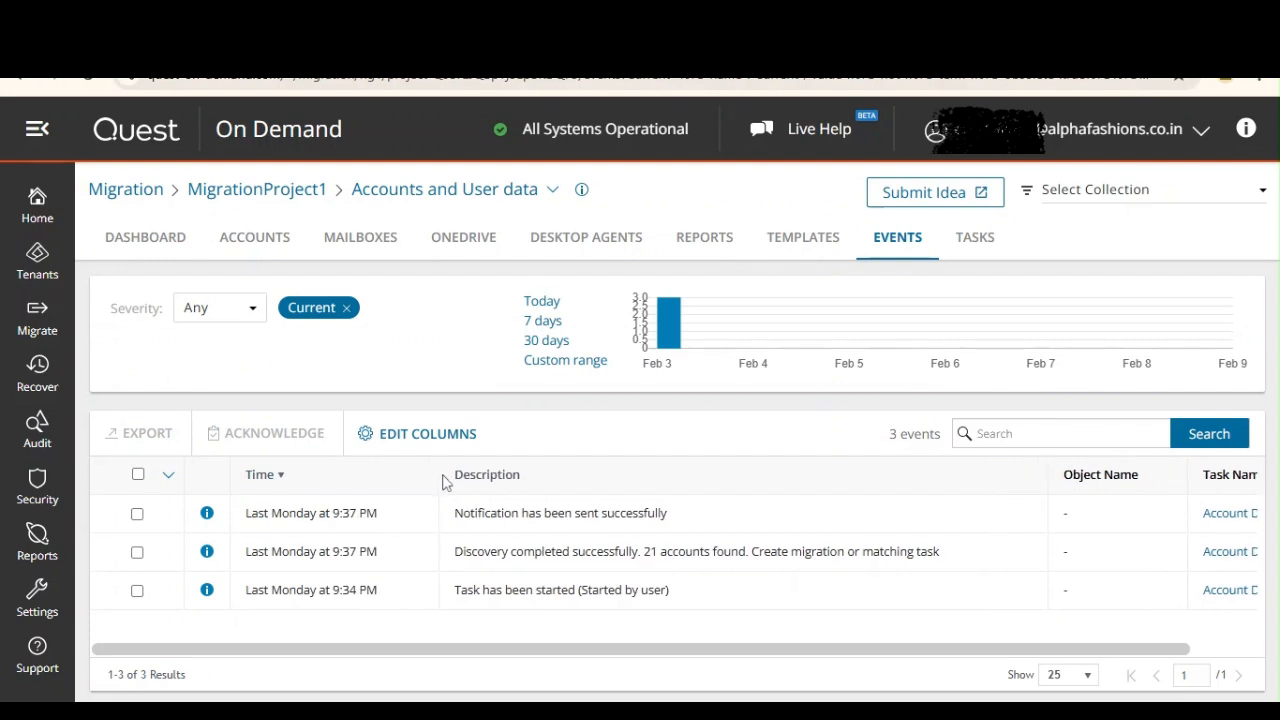
Examine the details of the notification, discovery-completed and task-started events in the list.
left_click_drag(501, 513, 677, 512)
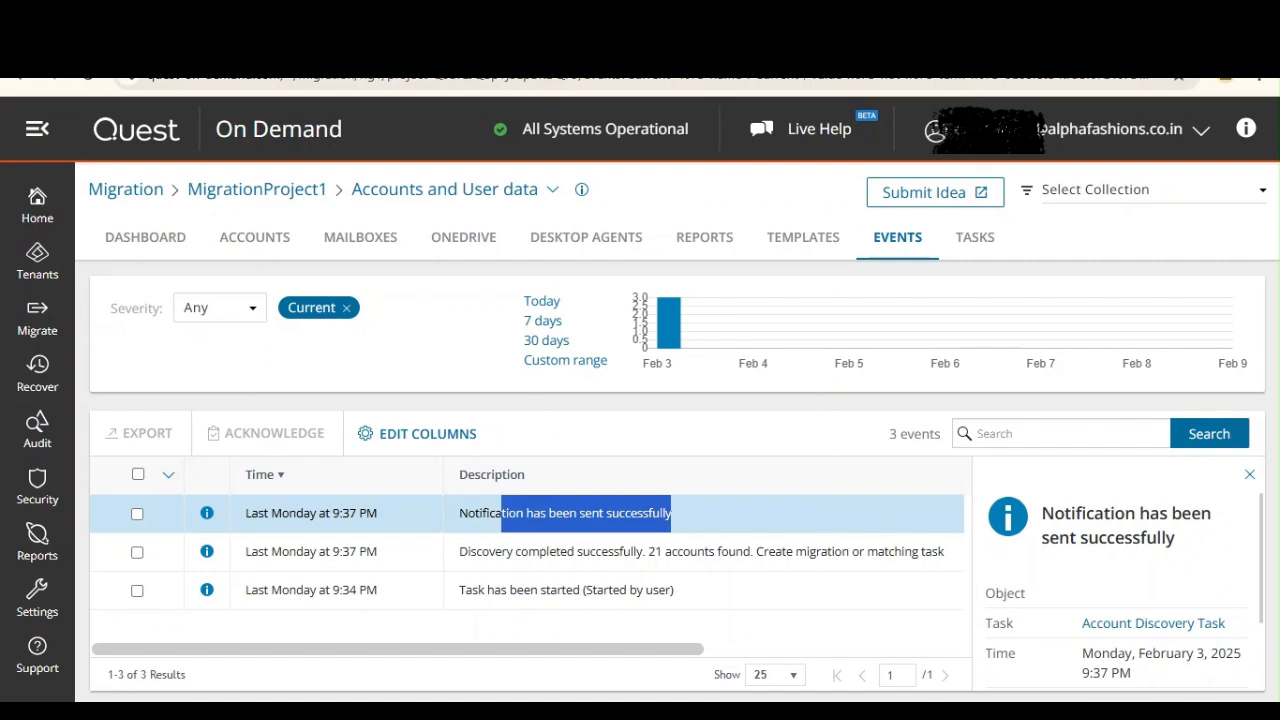
left_click_drag(440, 649, 502, 649)
left_click(303, 565)
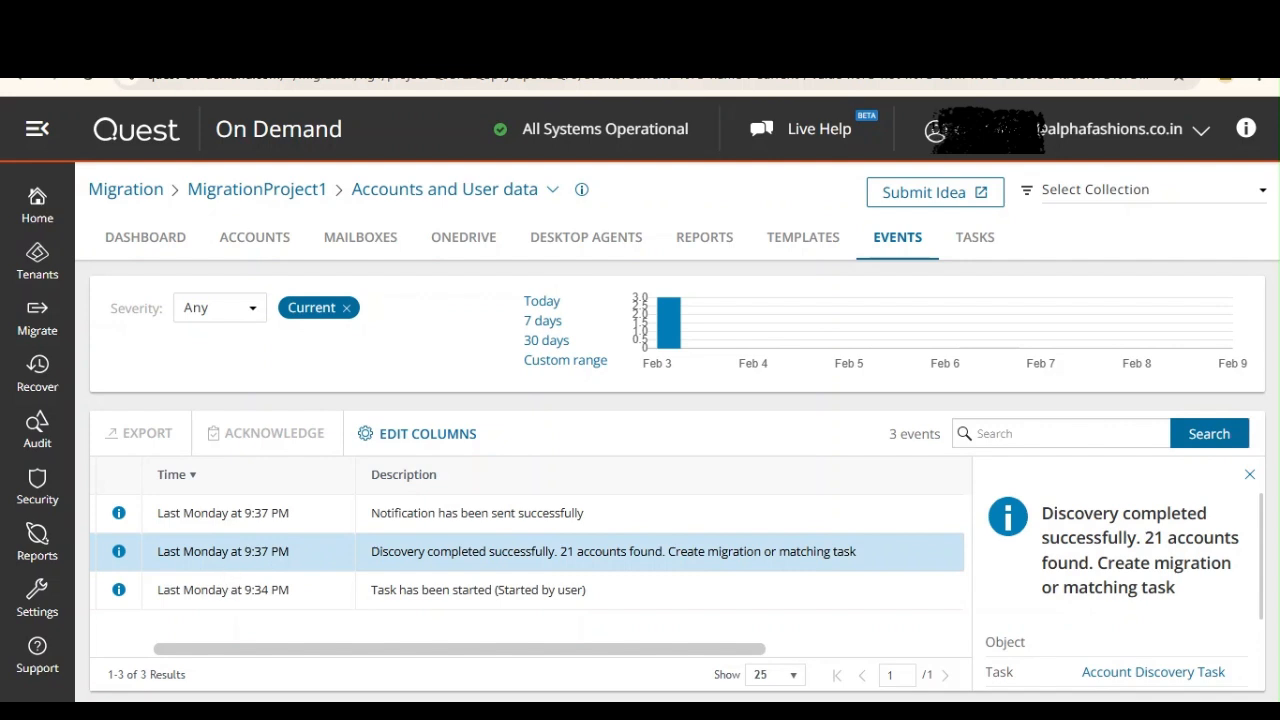
left_click_drag(473, 590, 390, 590)
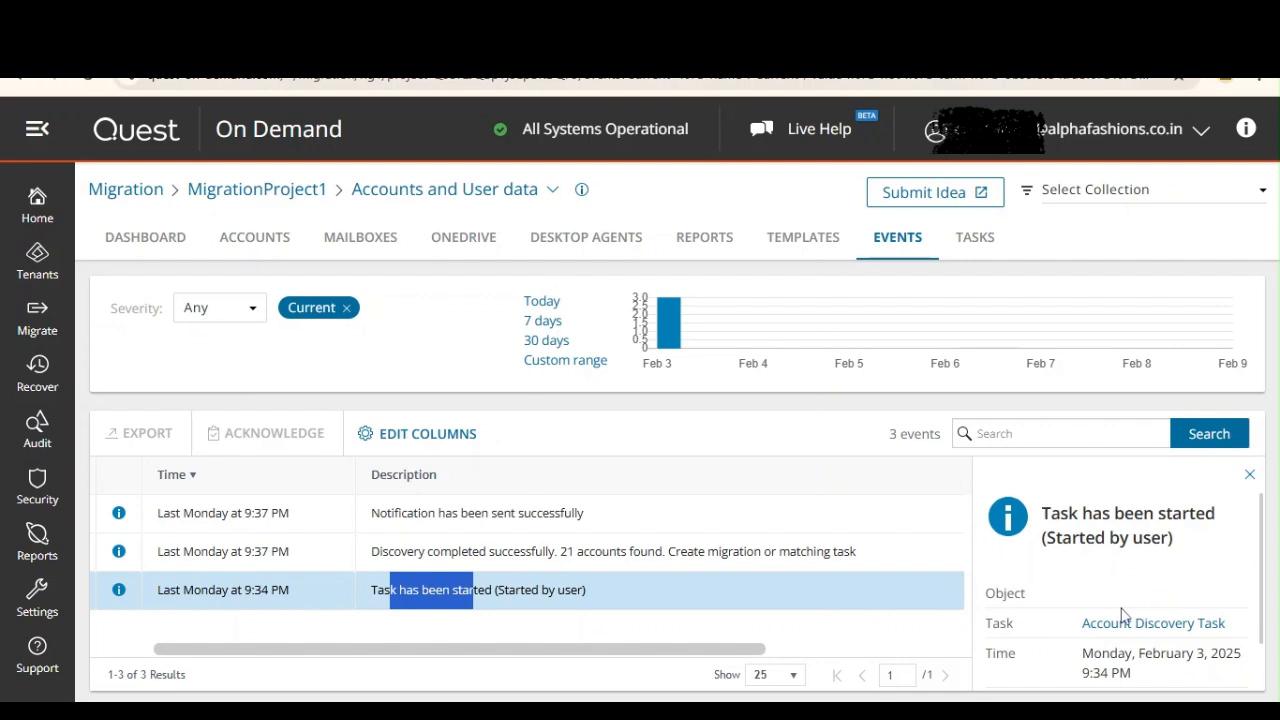
scroll(1263, 587, "down", 1)
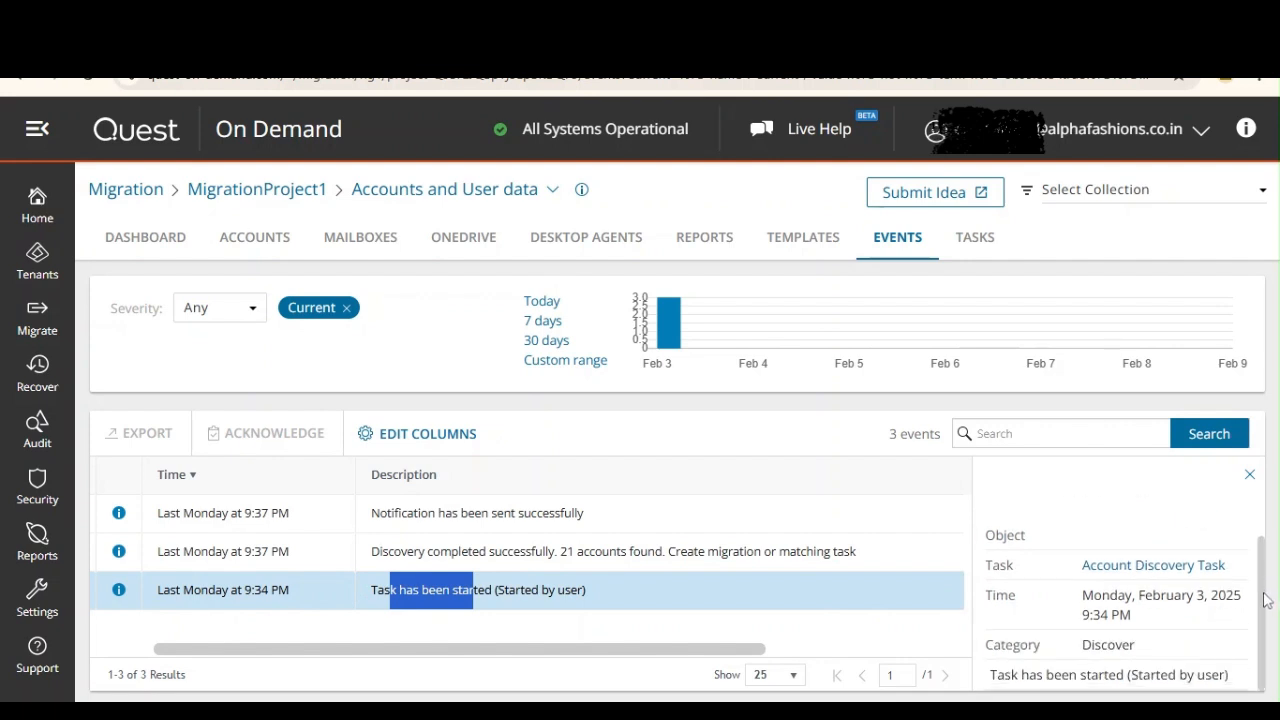
left_click(451, 566)
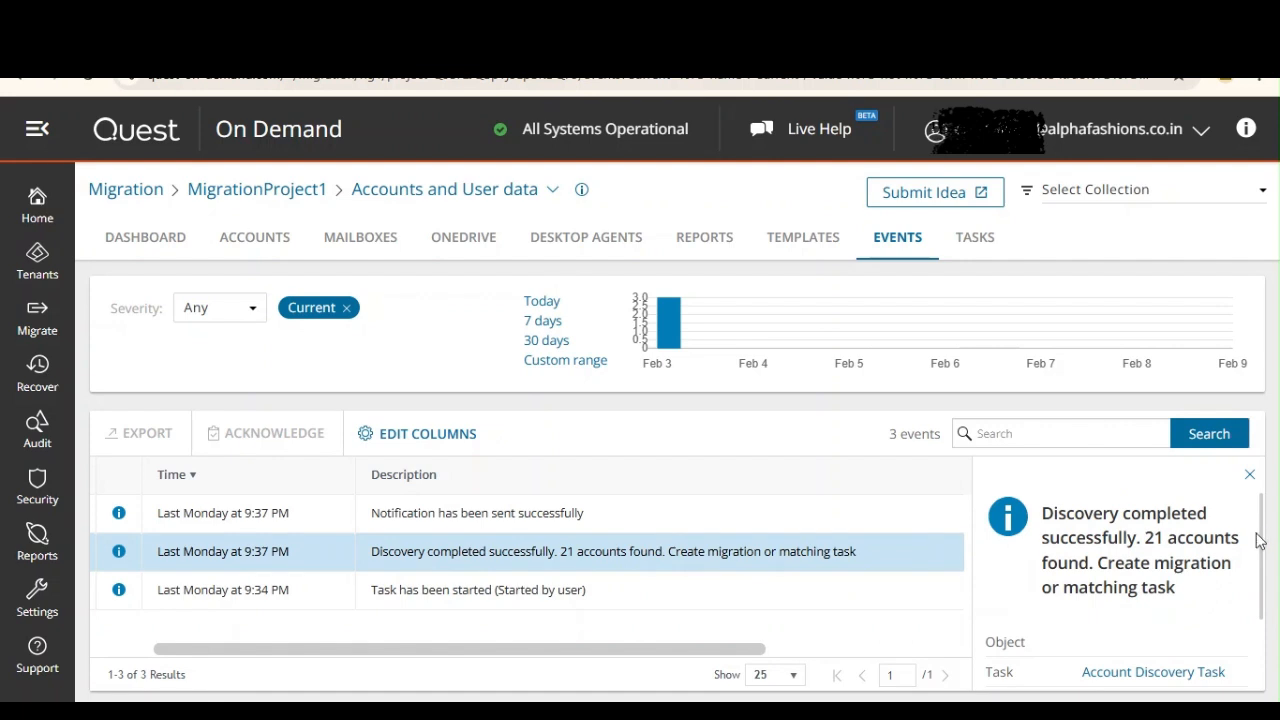
left_click_drag(1258, 535, 1260, 579)
scroll(1262, 590, "down", 2)
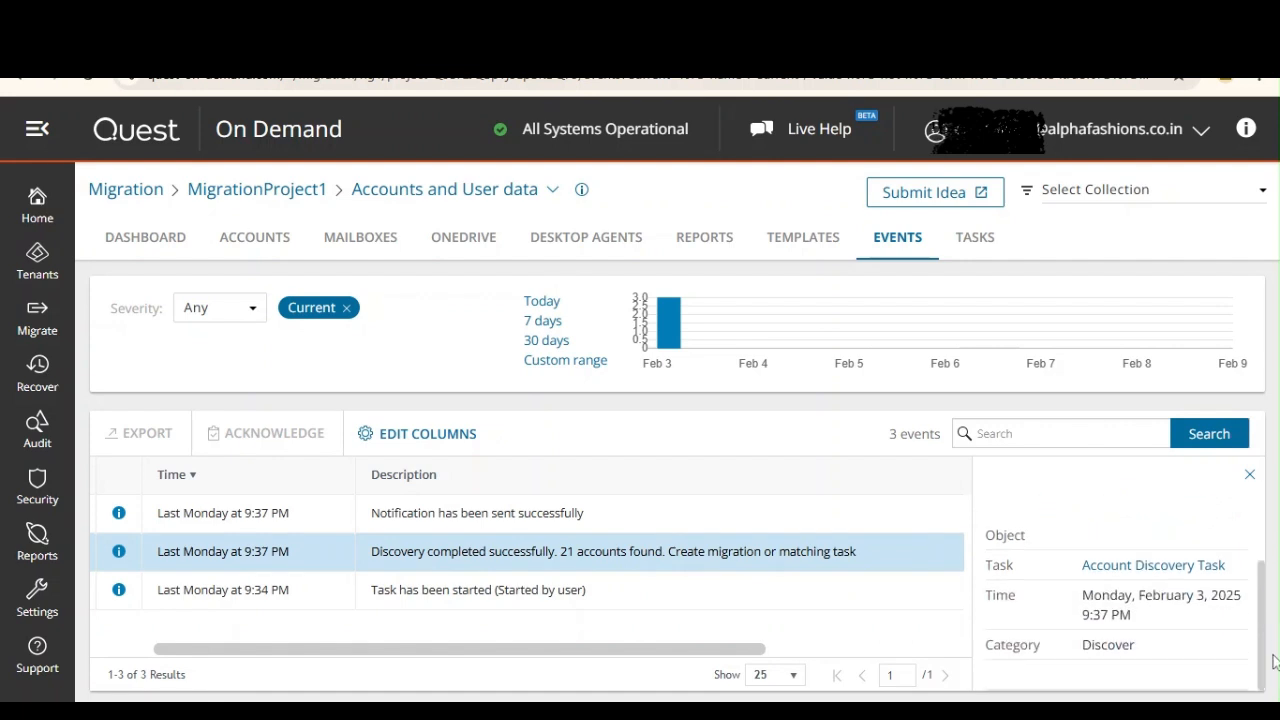
left_click(584, 528)
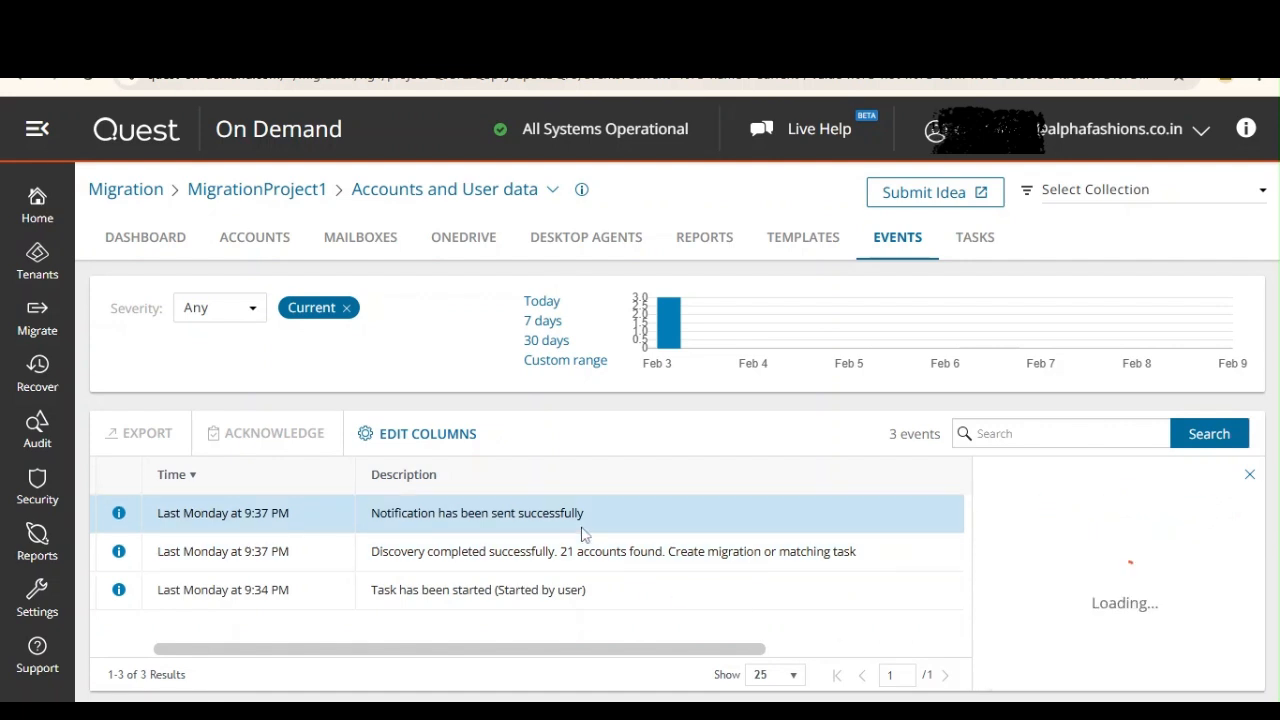
Return to the tasks list and download the premigration report from the Account Discovery Task details.
left_click(993, 250)
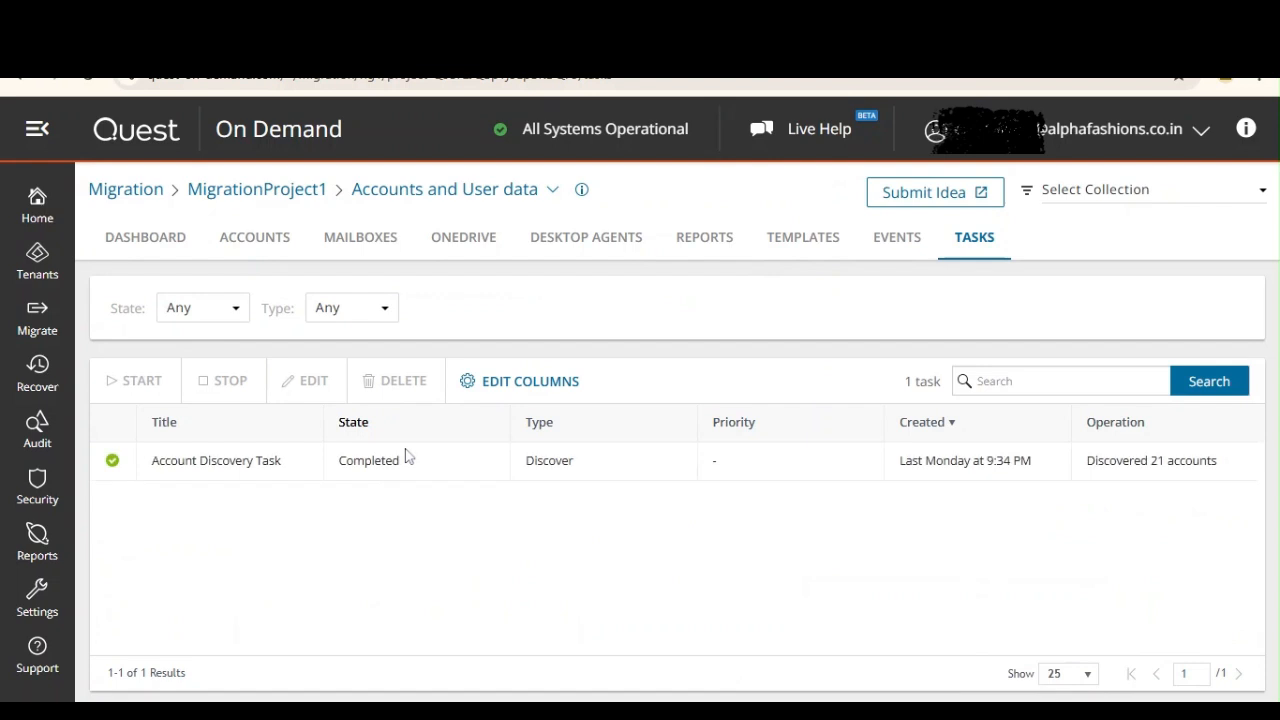
left_click(406, 458)
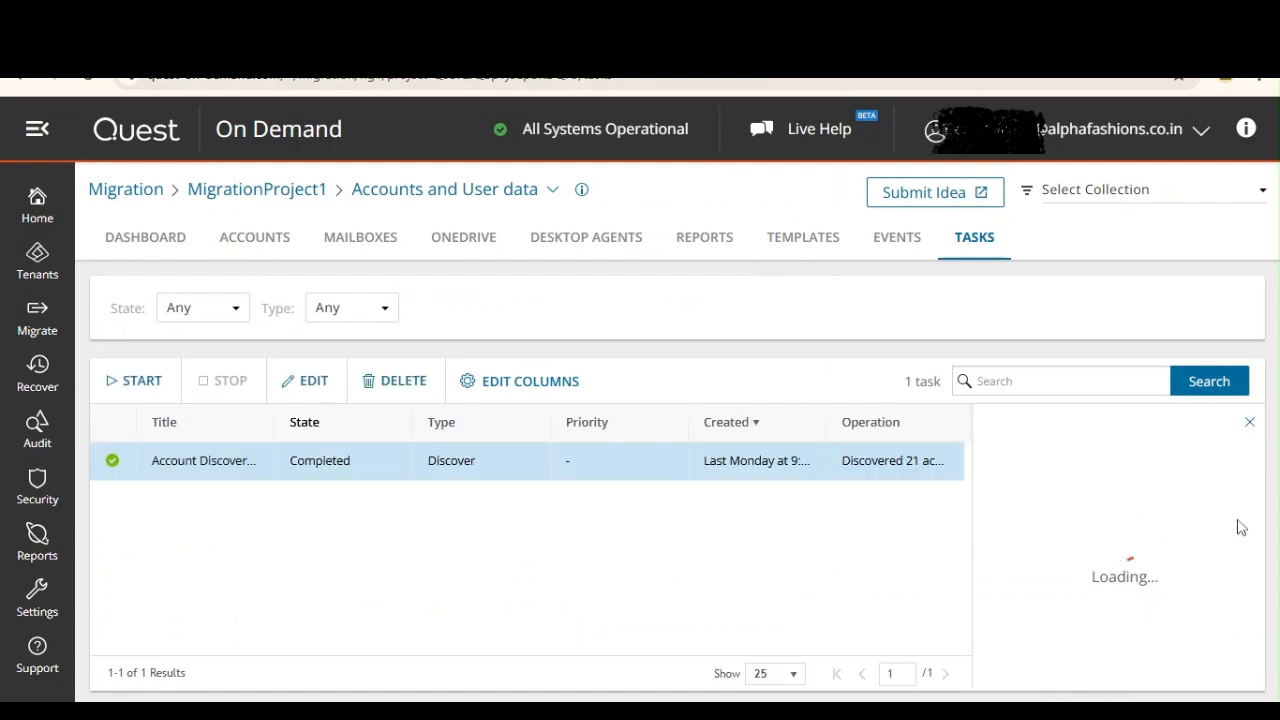
left_click_drag(1263, 486, 1231, 609)
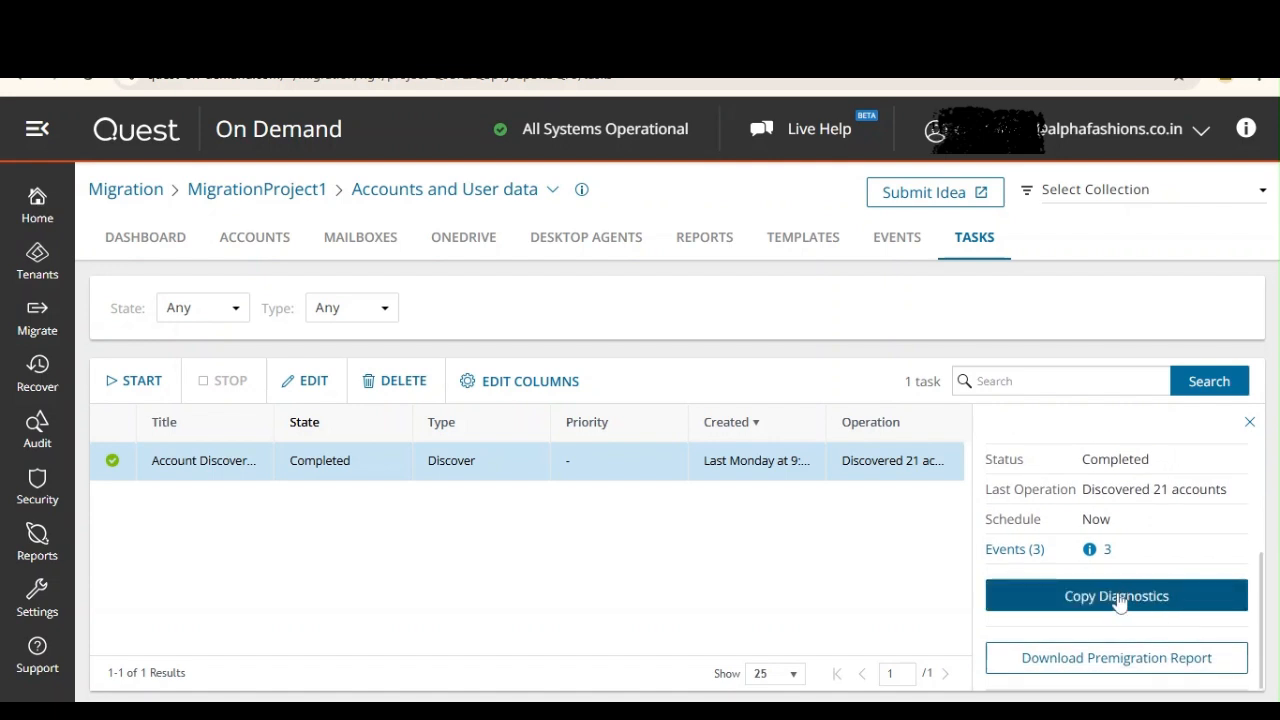
left_click(1106, 668)
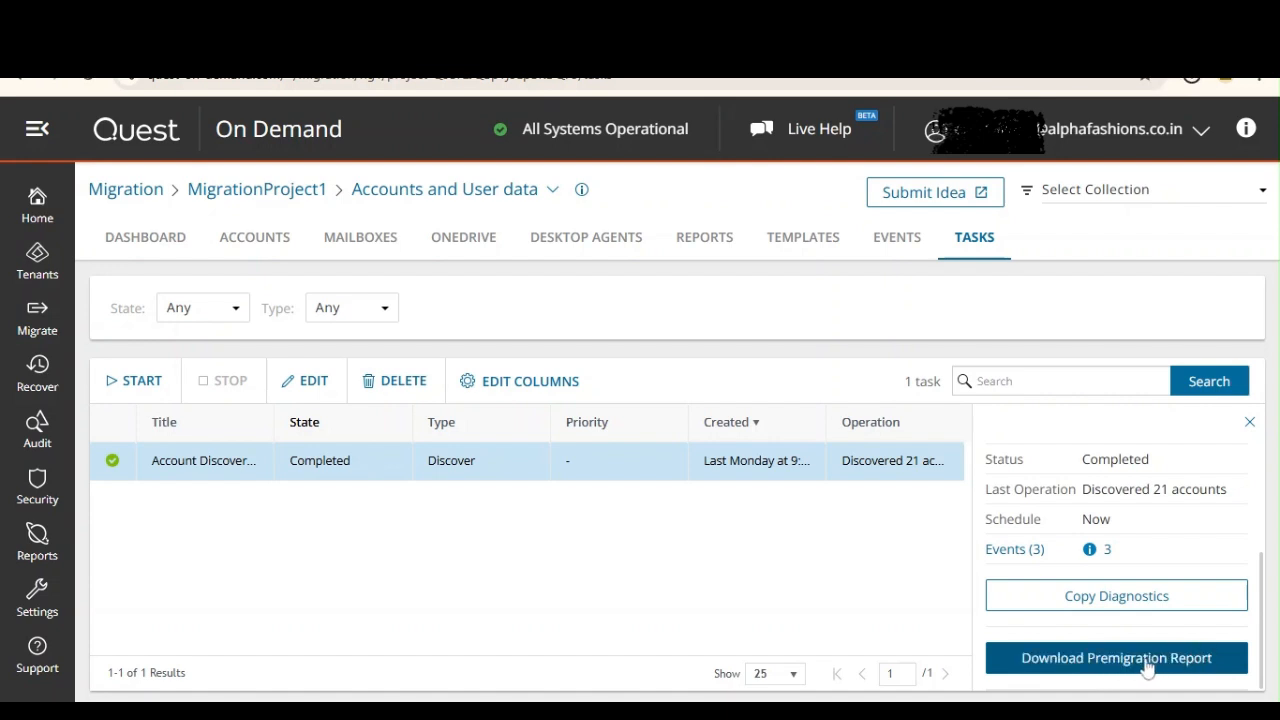
Copy the discovery task's diagnostics, paste them into a blank Notepad document to review them, and return to the browser.
left_click(1108, 604)
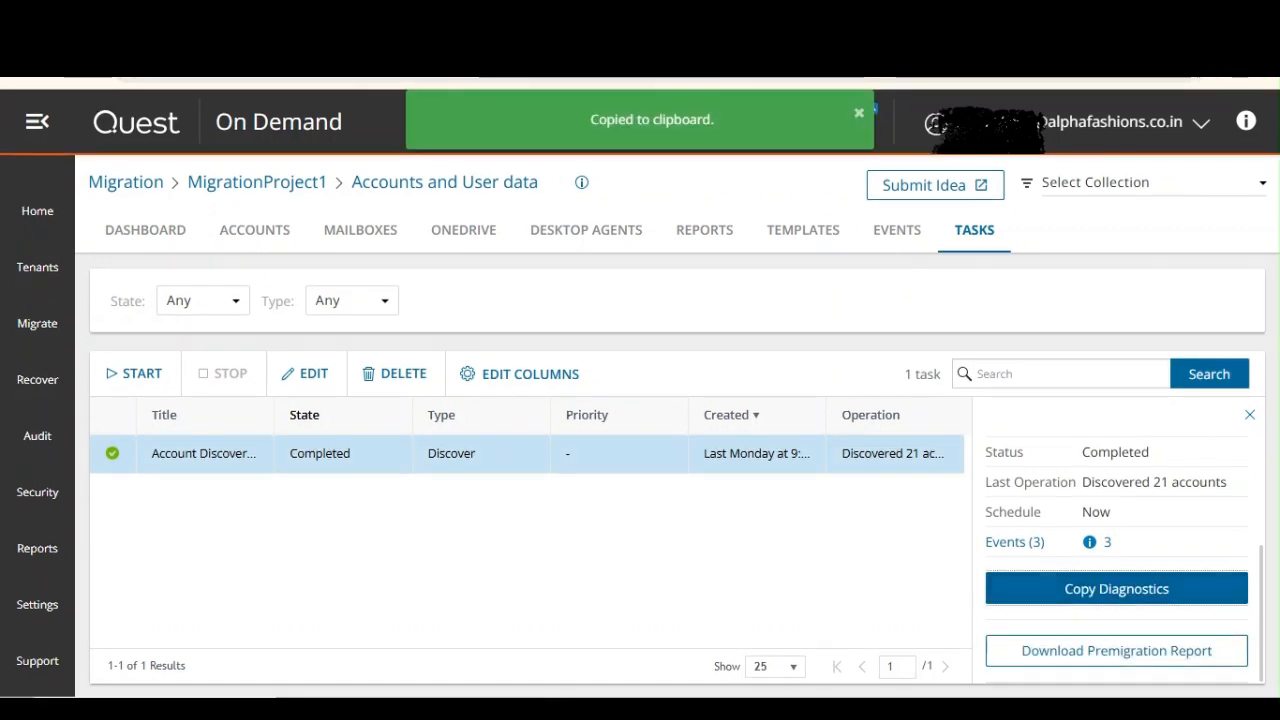
left_click(836, 665)
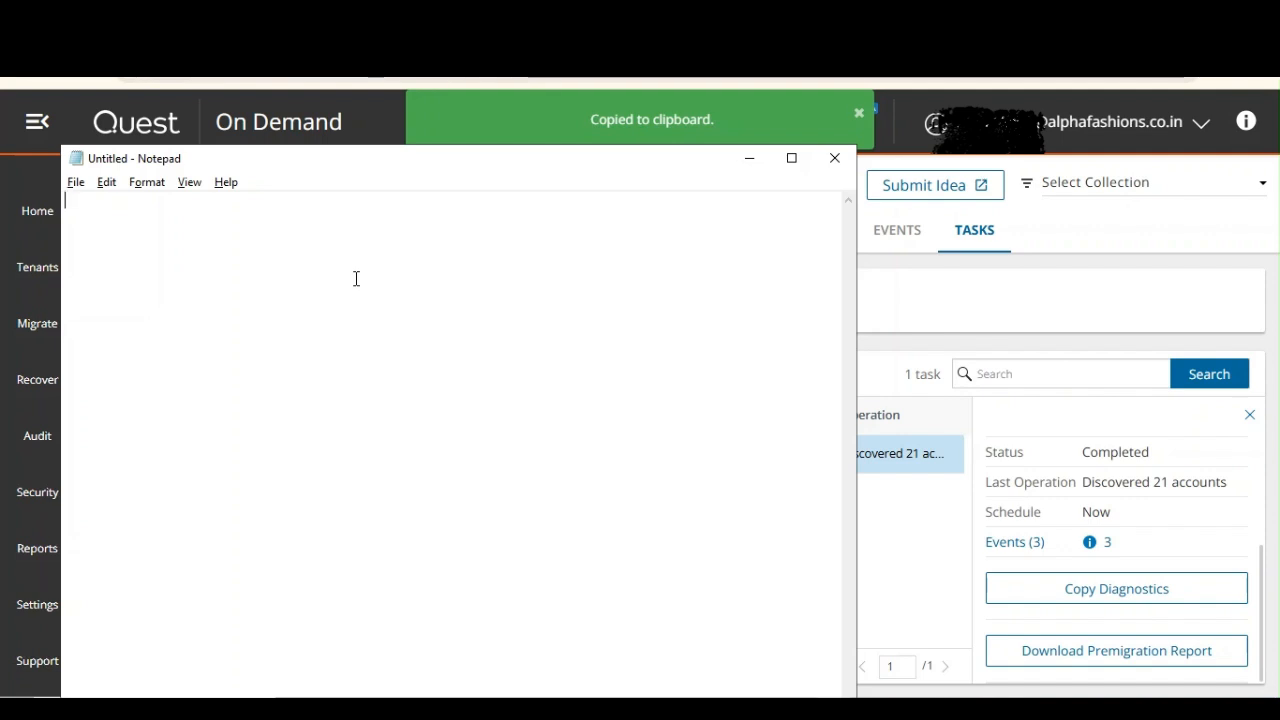
key("ctrl+v")
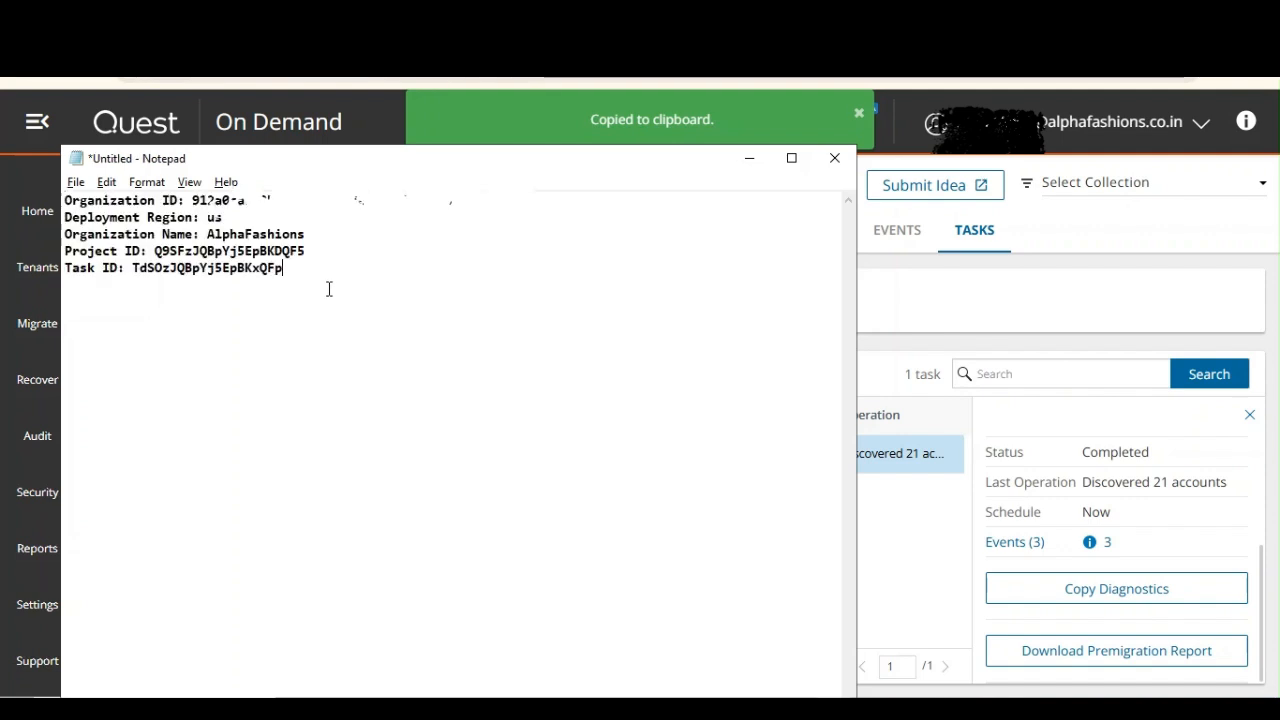
left_click_drag(283, 268, 66, 198)
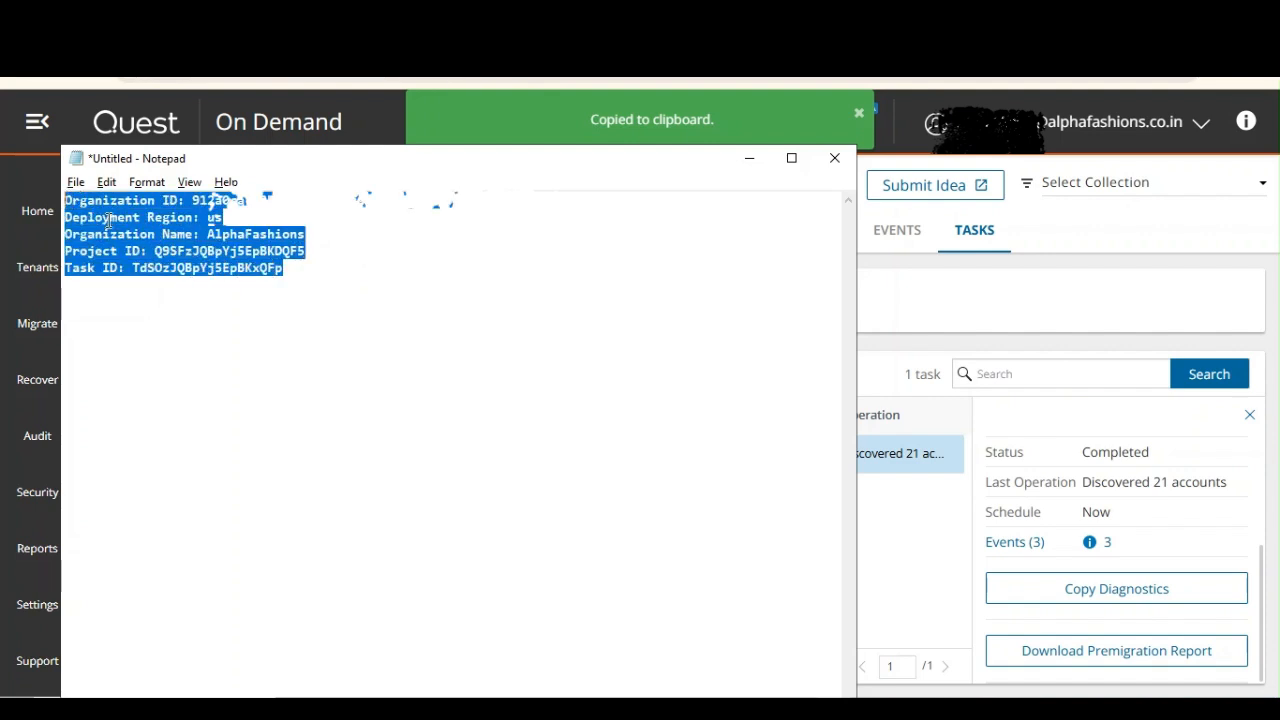
left_click(187, 251)
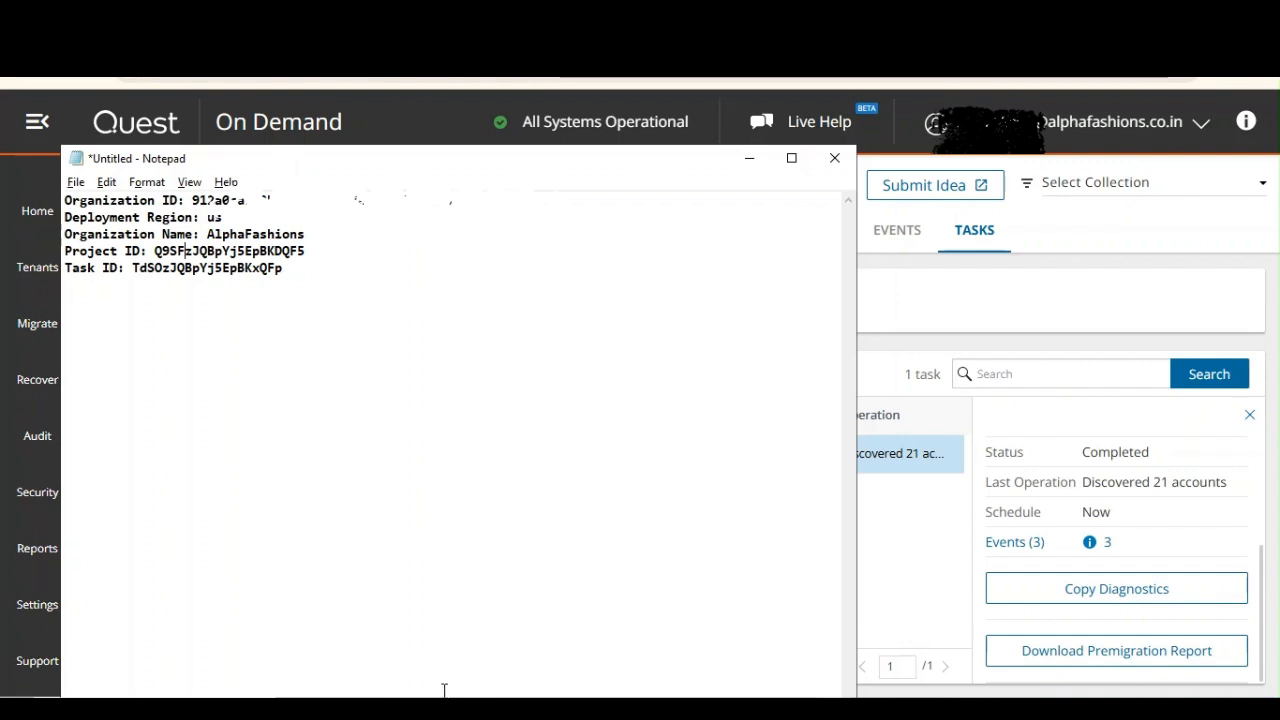
left_click(1086, 666)
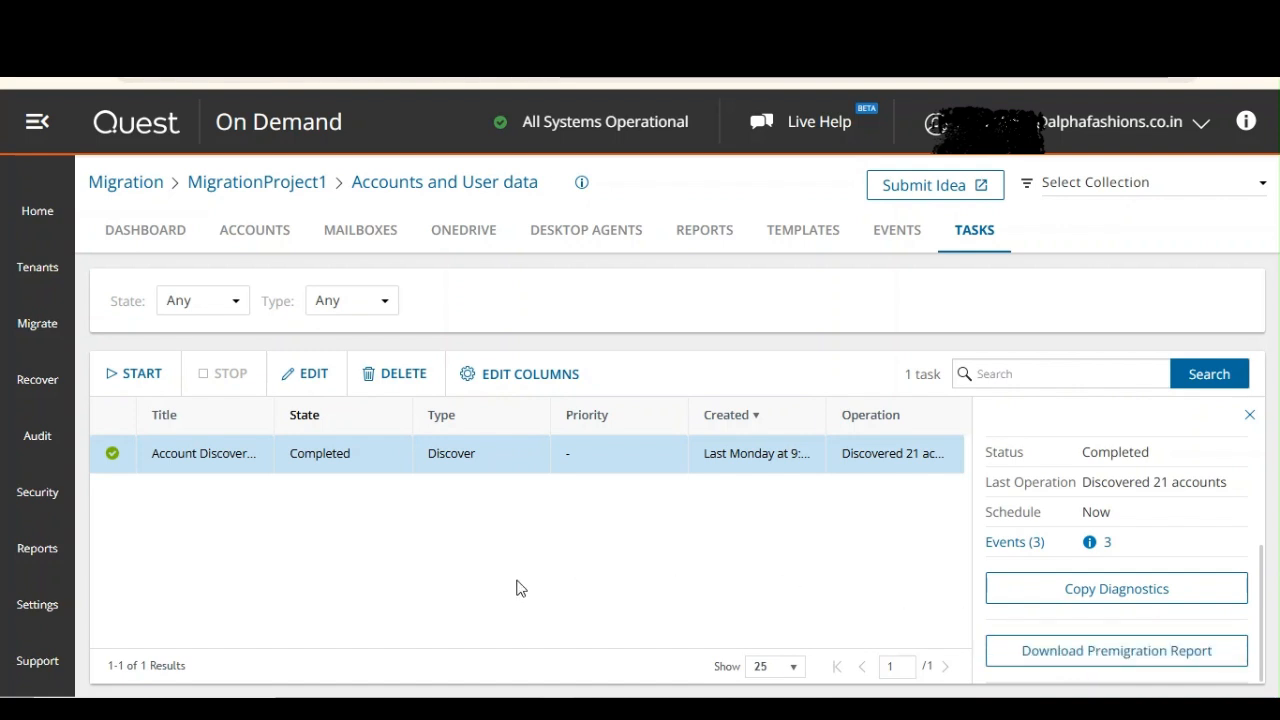
Switch to File Explorer and extract the downloaded account premigration report zip inside the Downloads folder.
mouse_move(350, 708)
left_click(274, 608)
left_click(351, 290)
double_click(349, 287)
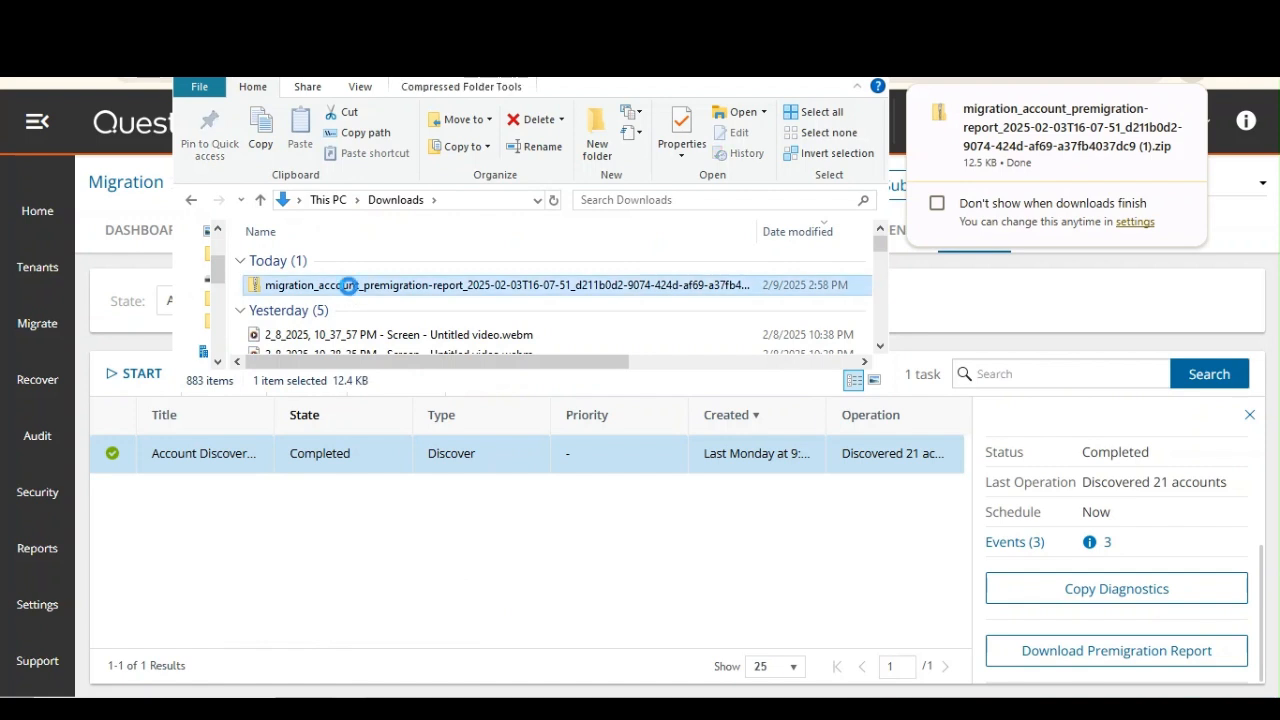
right_click(349, 287)
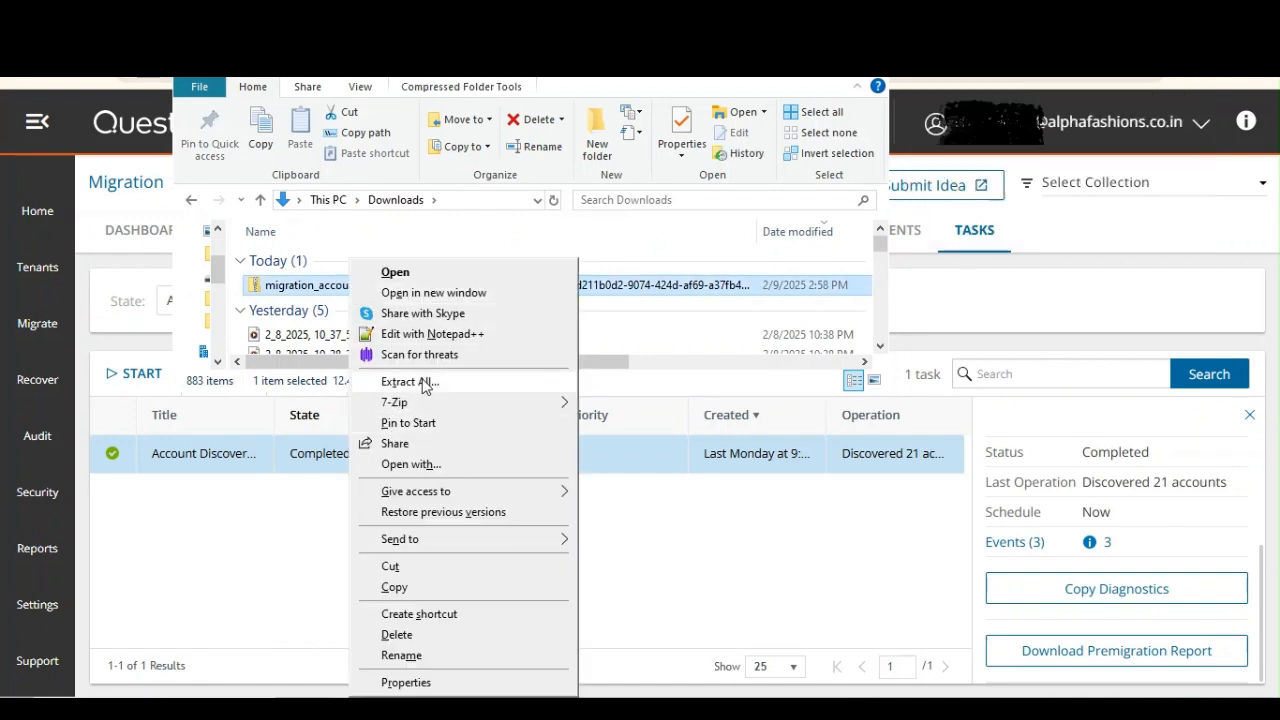
left_click(415, 381)
left_click(808, 542)
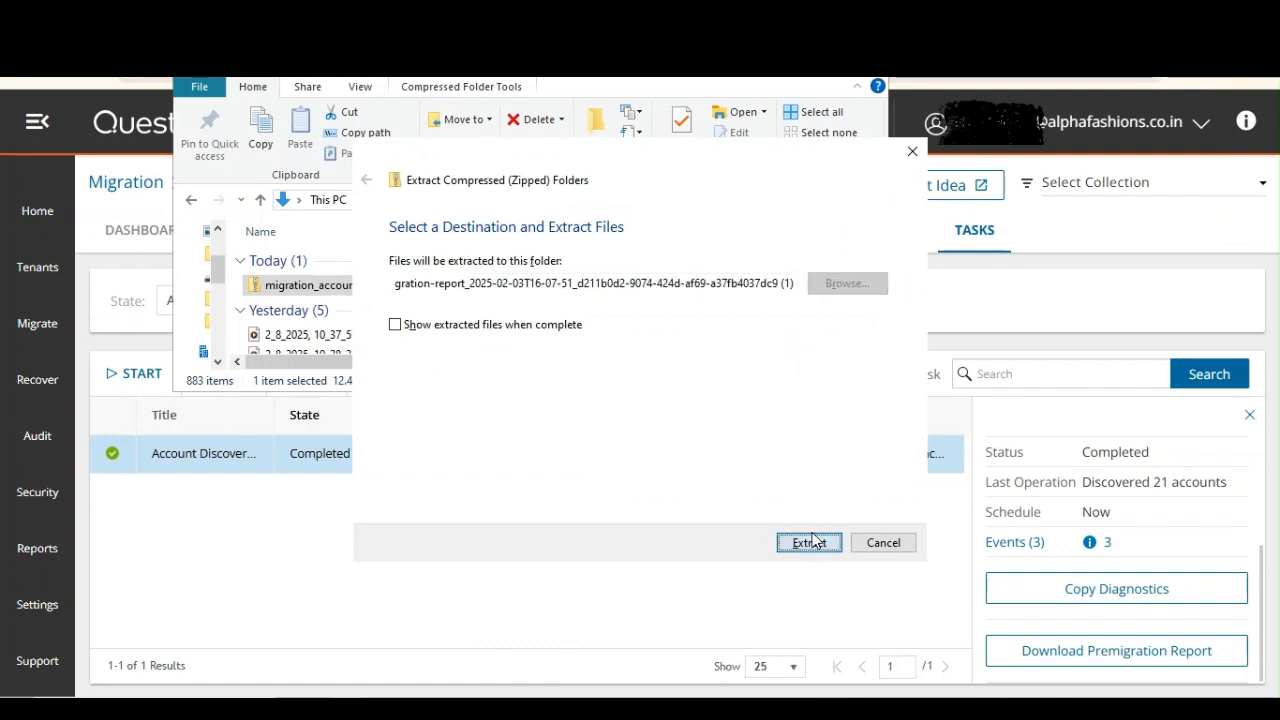
Open the detailed account workbook from the extracted folder in Excel and review its Summary, Users, All Groups and Distribution Groups sheets.
double_click(453, 308)
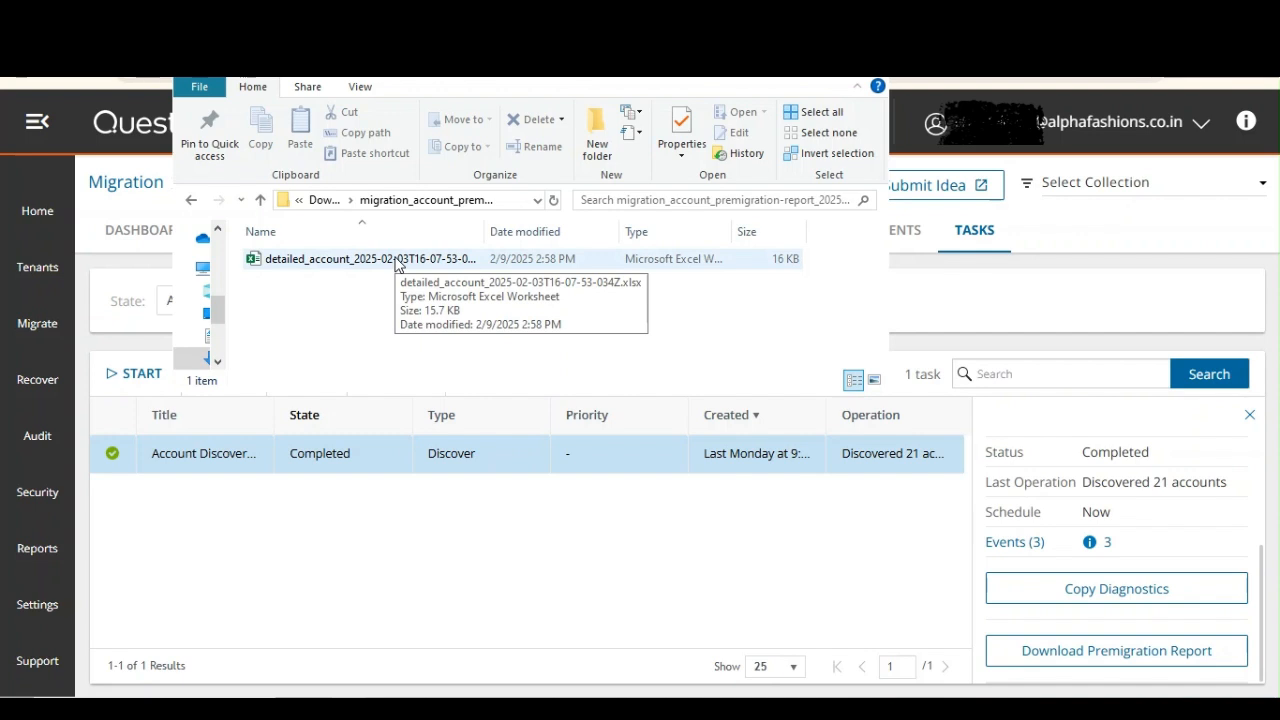
double_click(397, 262)
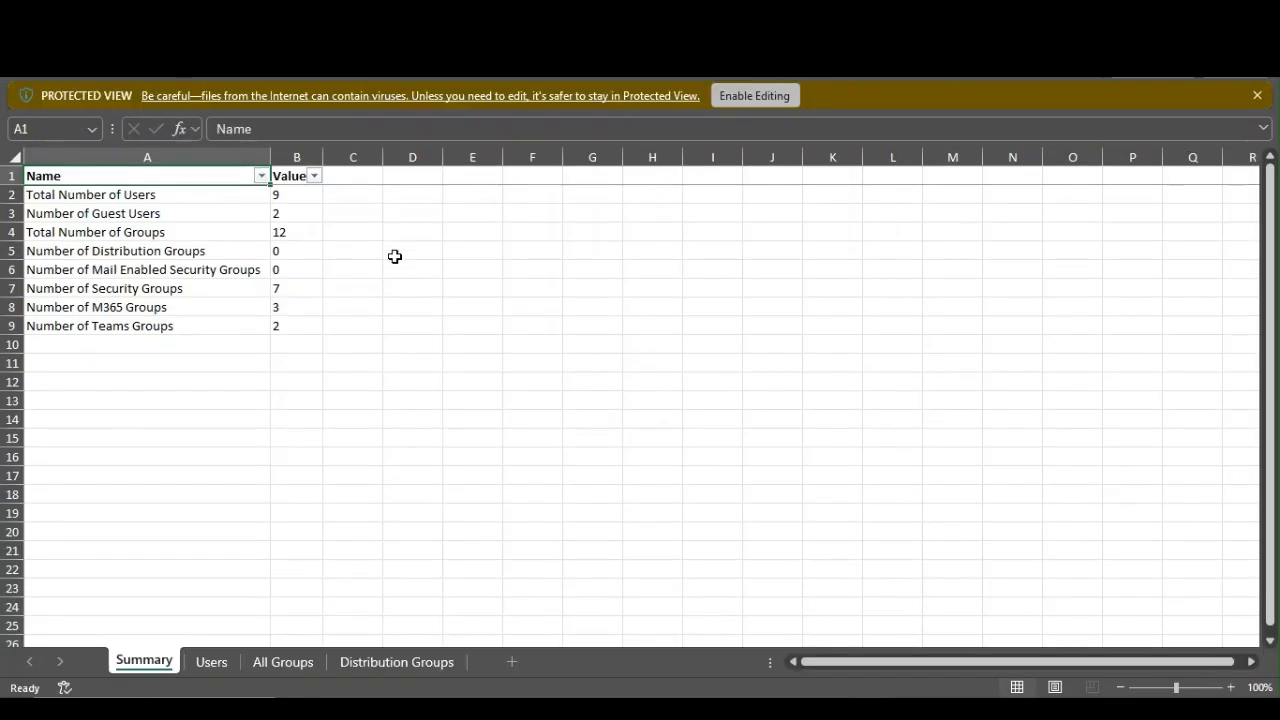
left_click(211, 662)
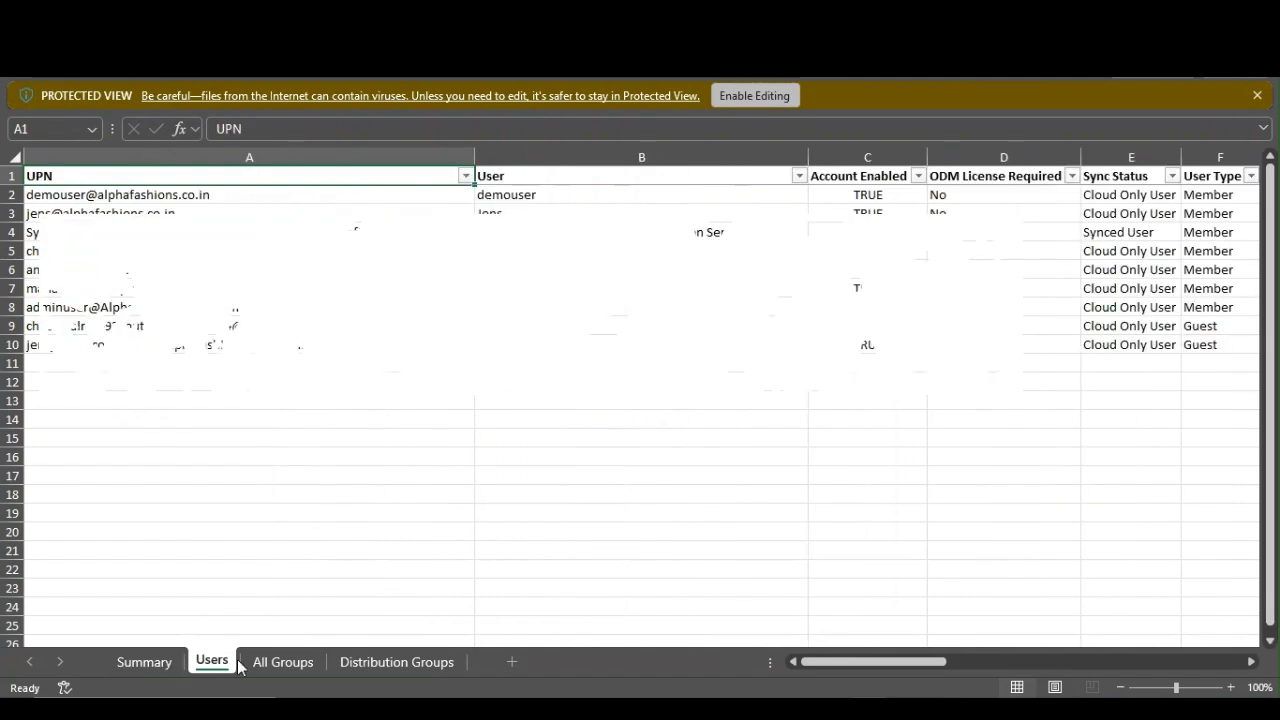
left_click(305, 662)
left_click(392, 662)
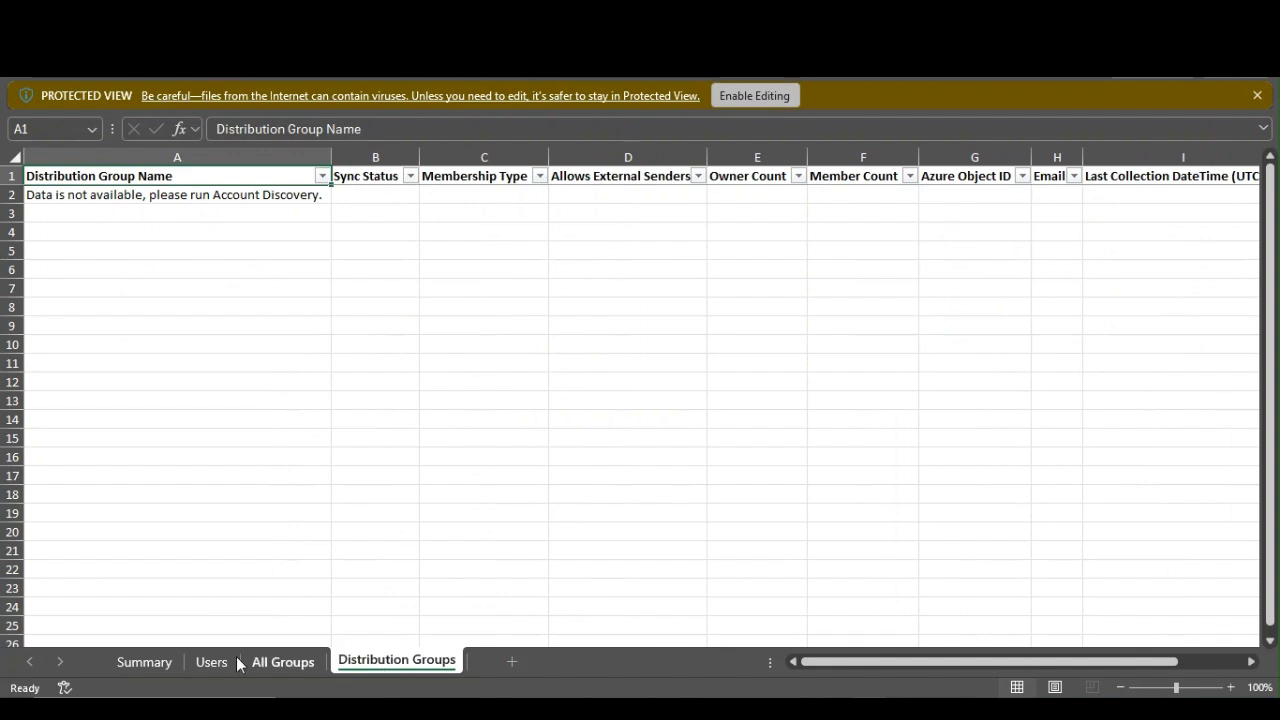
left_click(168, 662)
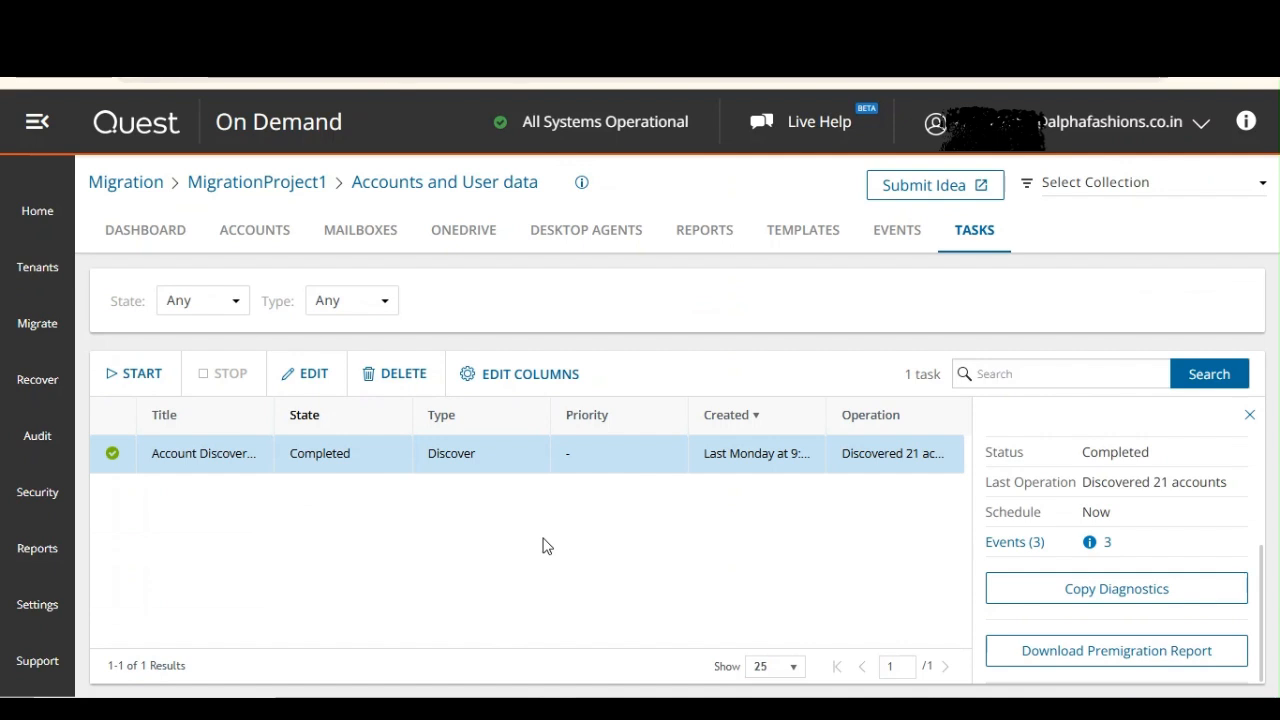
Close the discovery task's details, check the demo users in the source tenant's Microsoft Entra admin center, and return to Quest On Demand.
left_click(1248, 416)
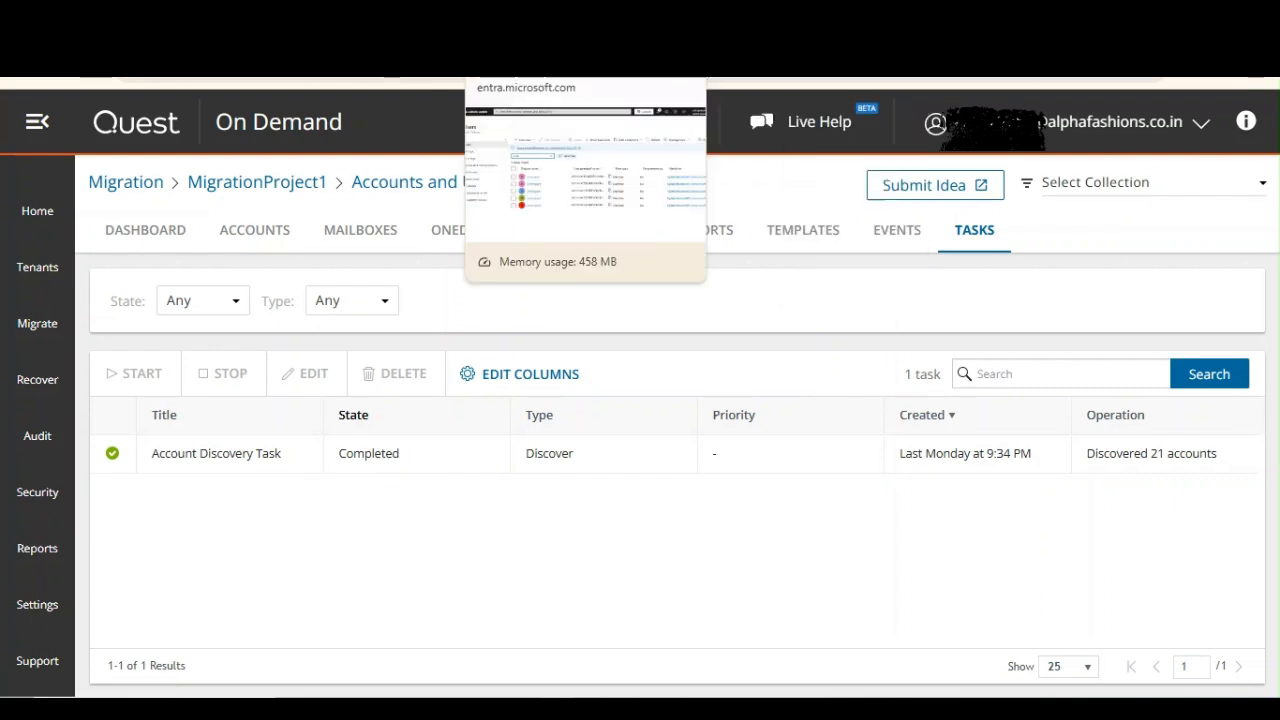
left_click(536, 24)
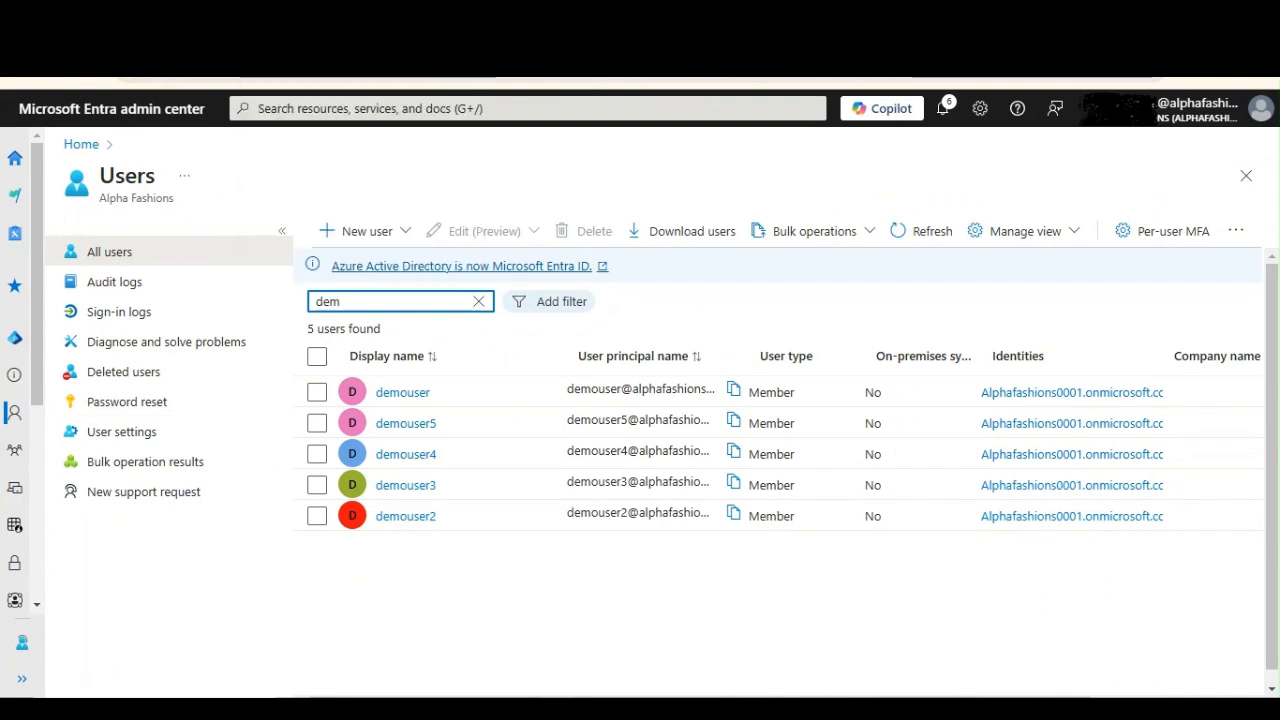
left_click(325, 24)
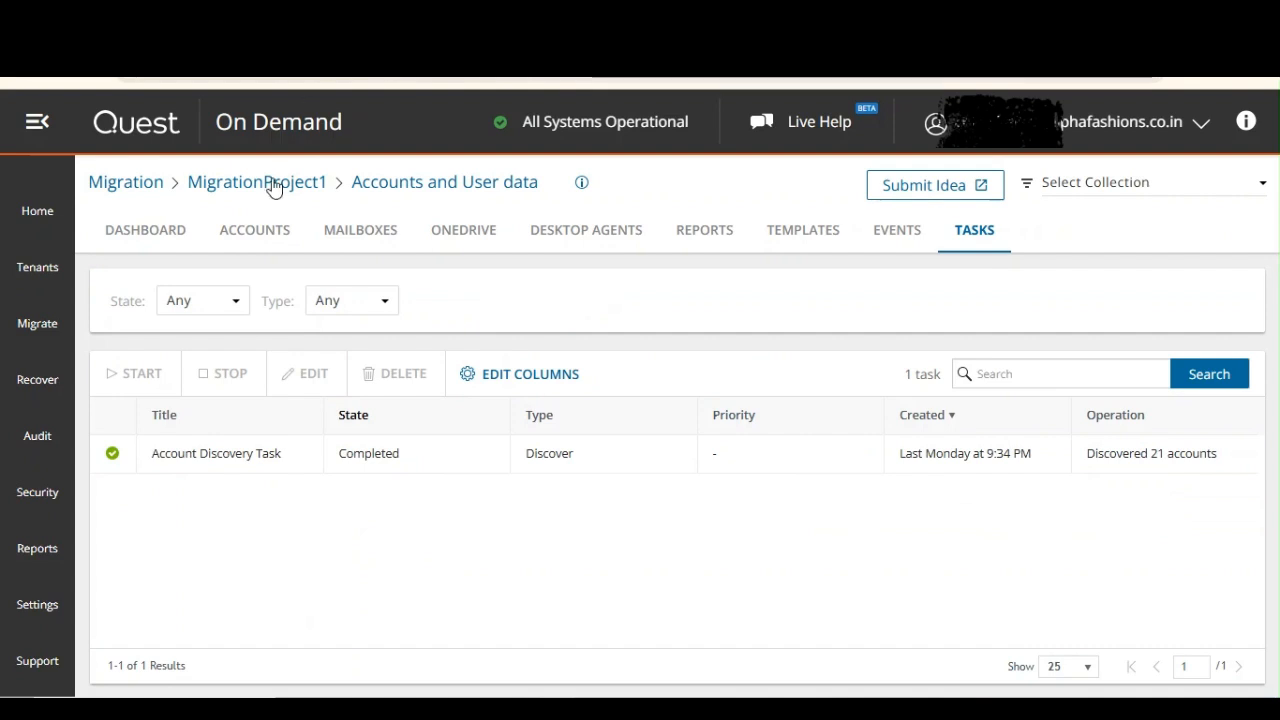
Search the project's discovered accounts for demouser.
left_click(245, 238)
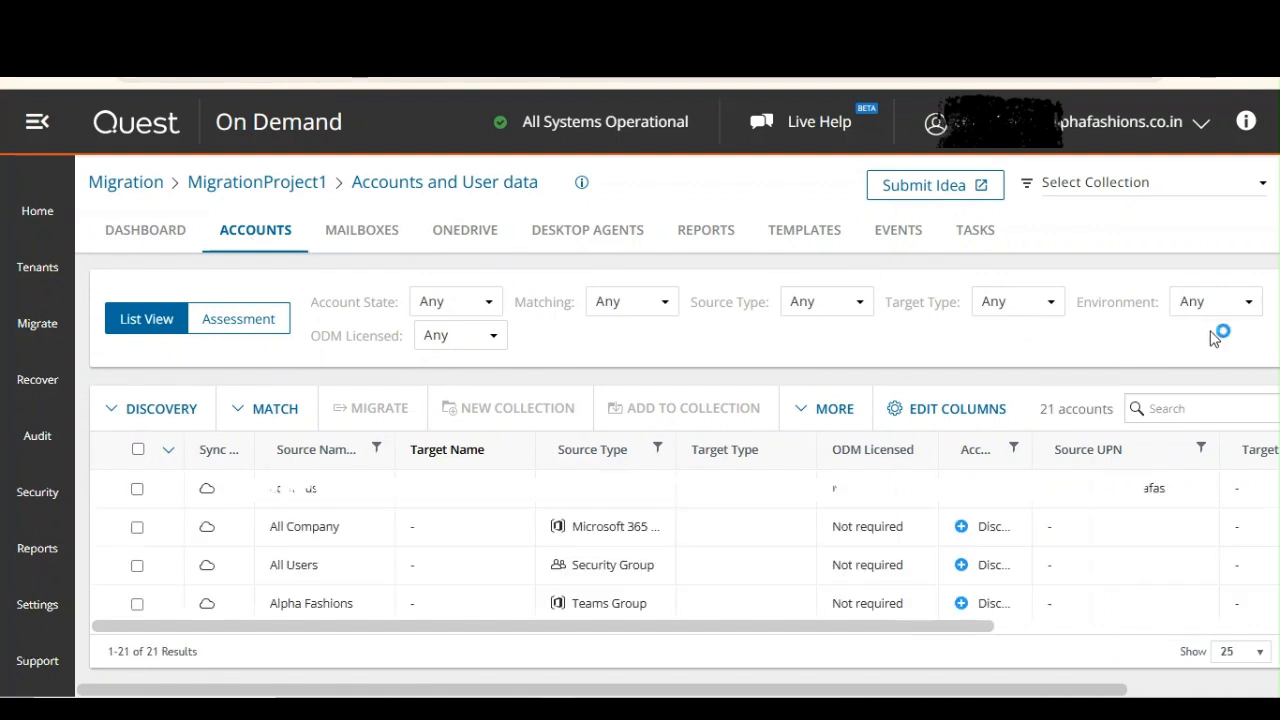
left_click(1179, 404)
type("demo")
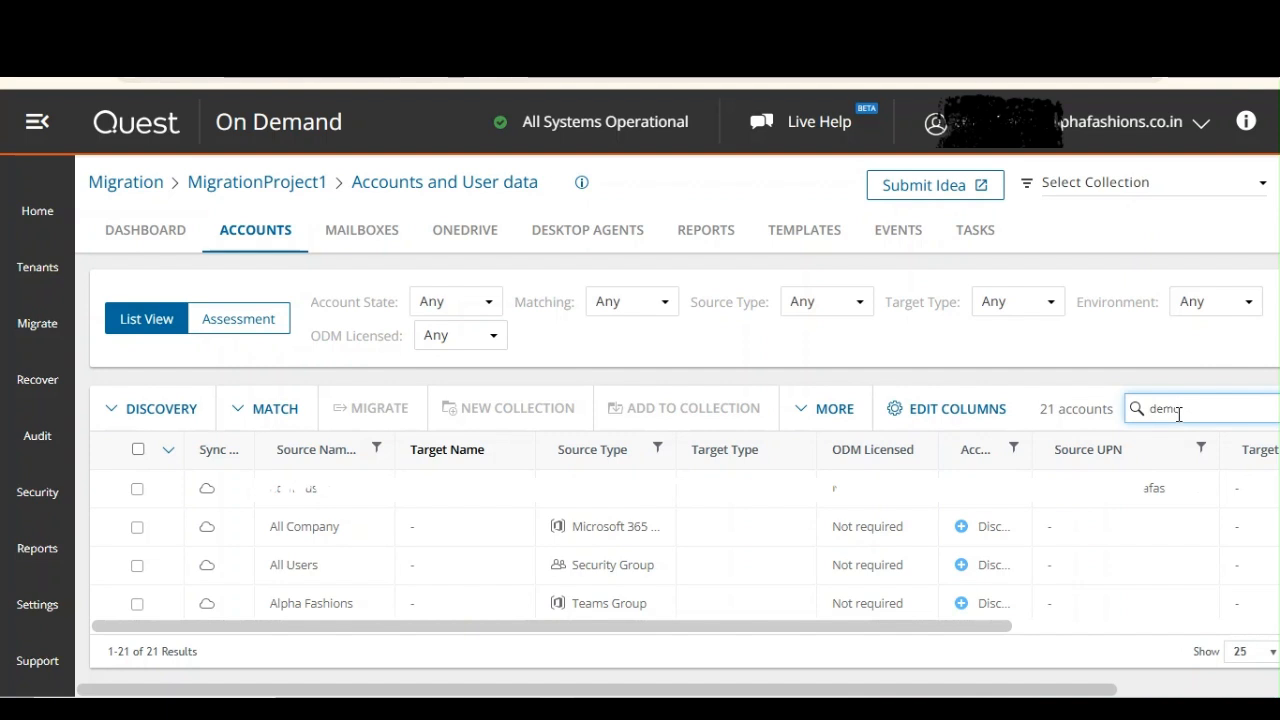
key("Return")
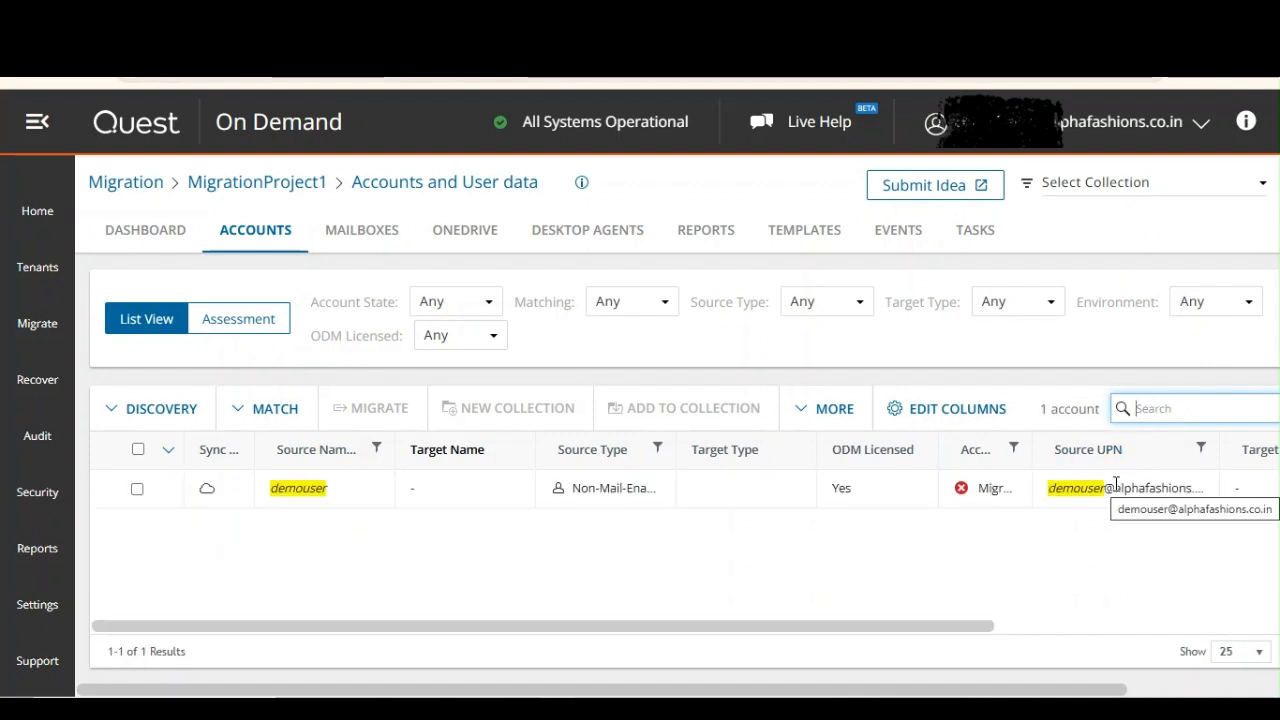
Run the Account Discovery Task again from the tasks list and close its details pane.
left_click(972, 229)
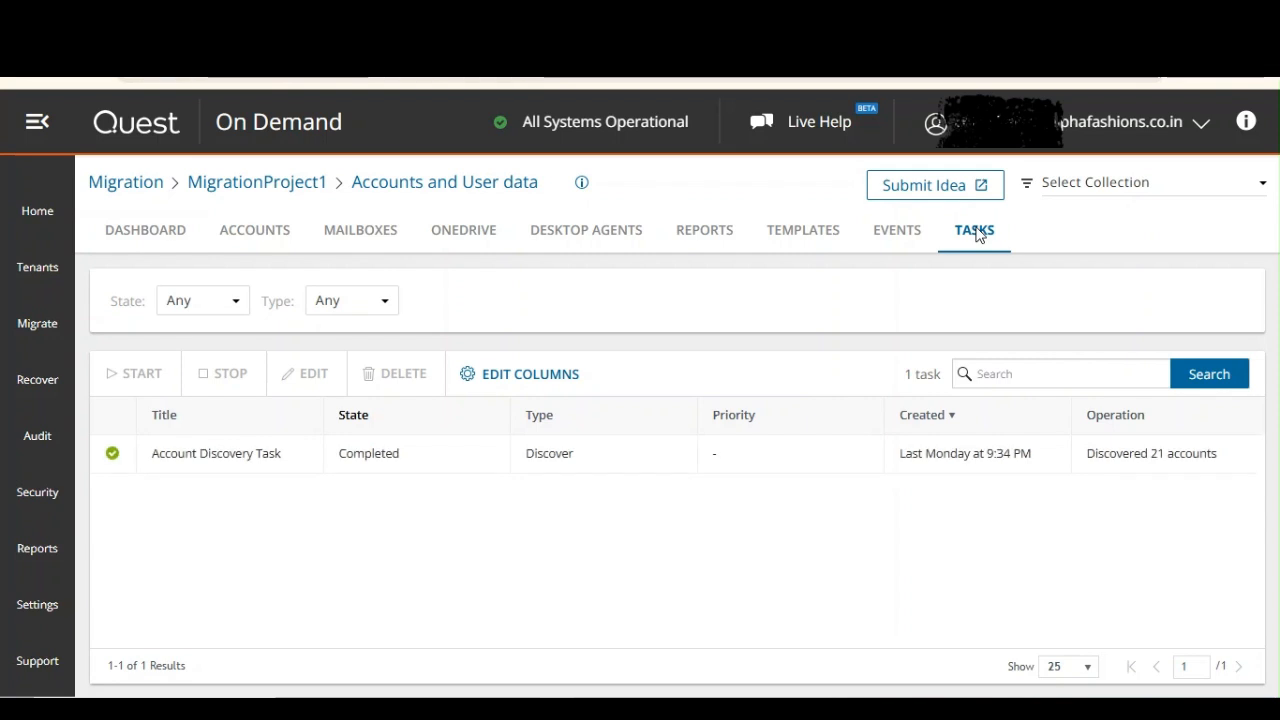
left_click(210, 464)
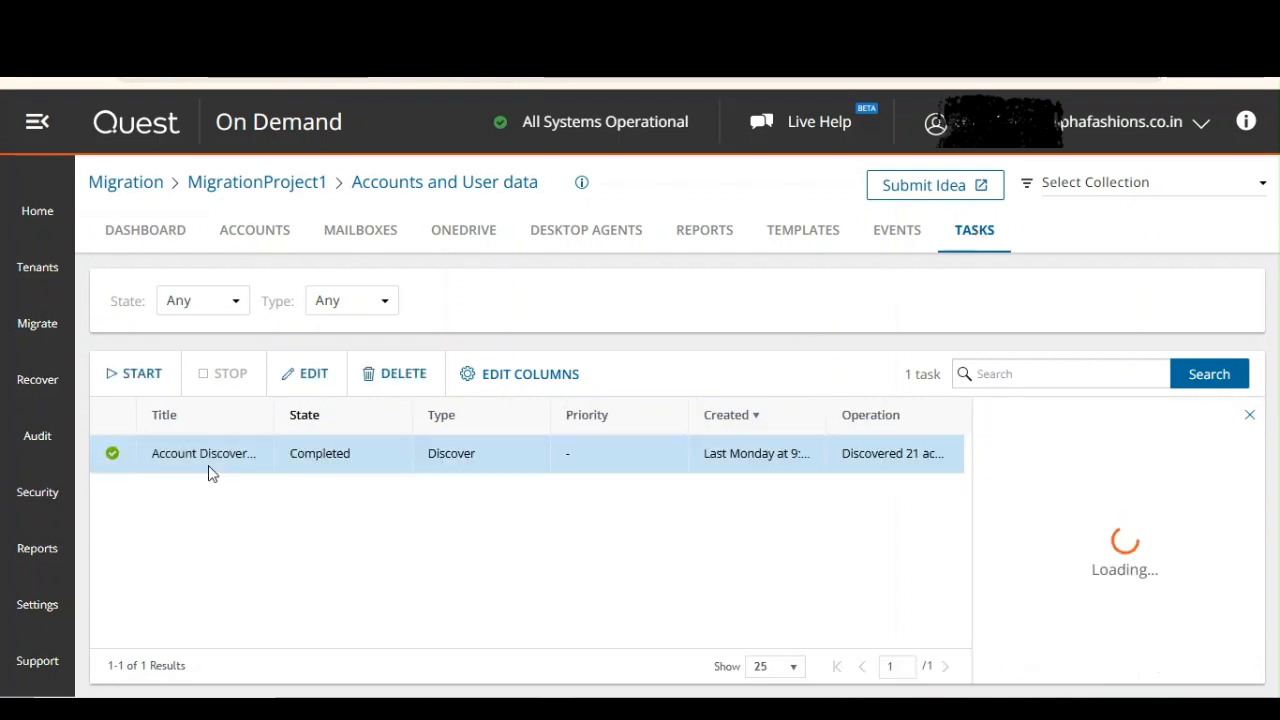
left_click(141, 378)
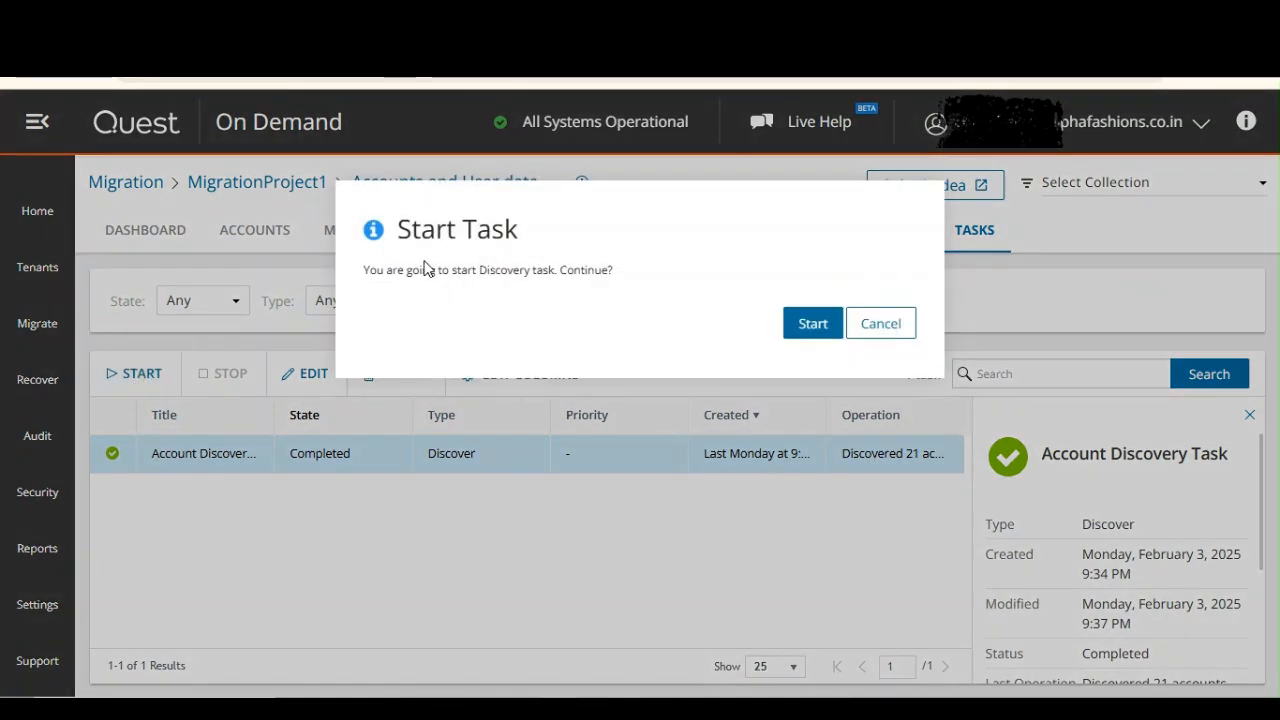
left_click(813, 323)
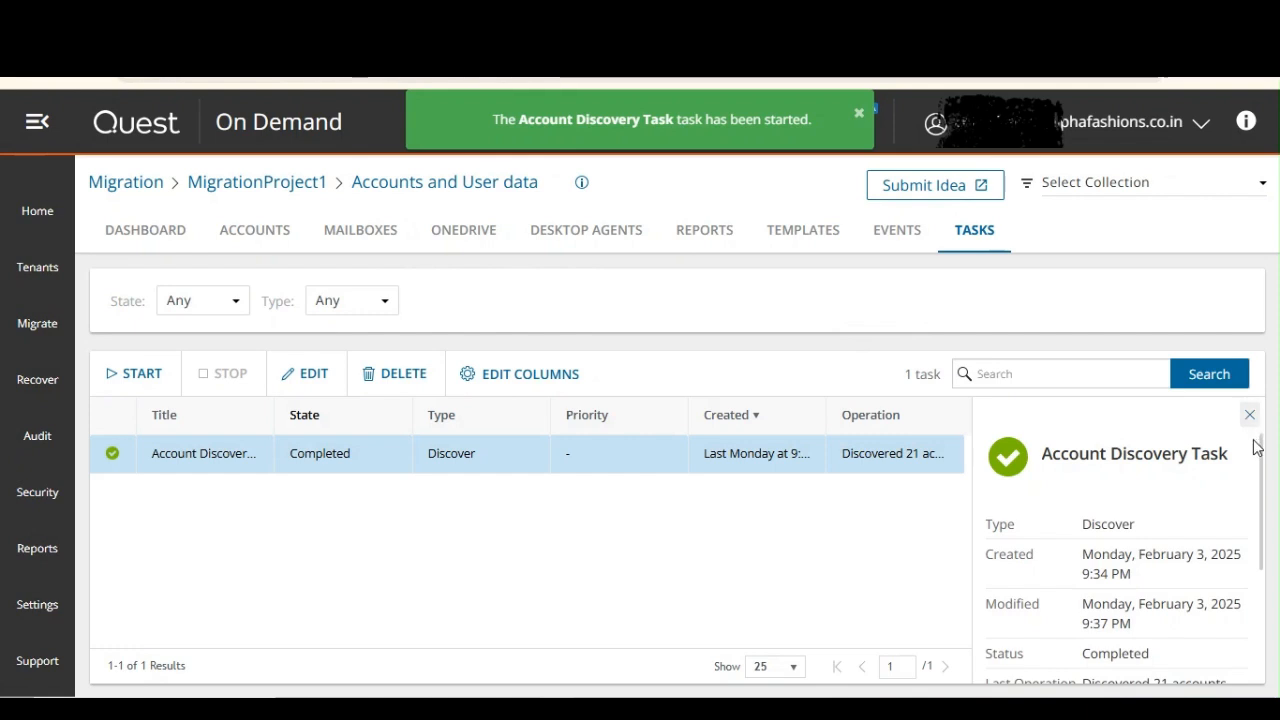
mouse_move(1263, 477)
left_mouse_down()
mouse_move(1263, 566)
mouse_move(1261, 461)
left_mouse_up()
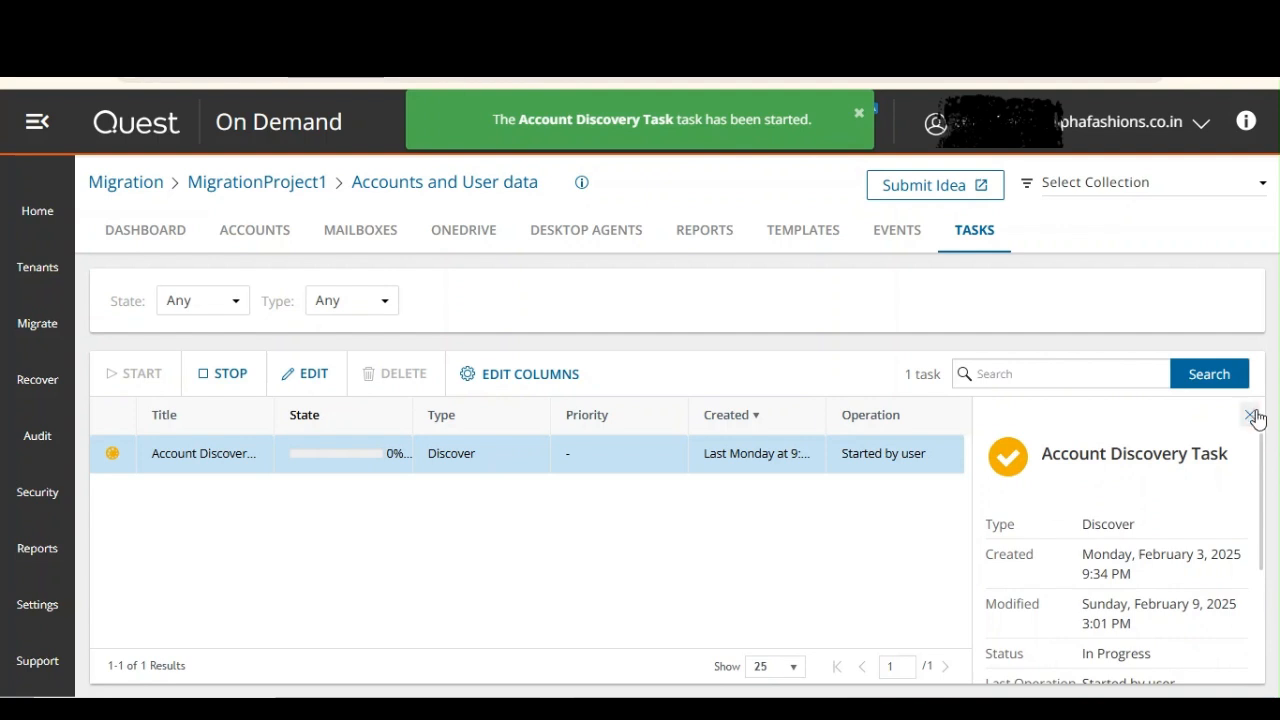
left_click(1249, 415)
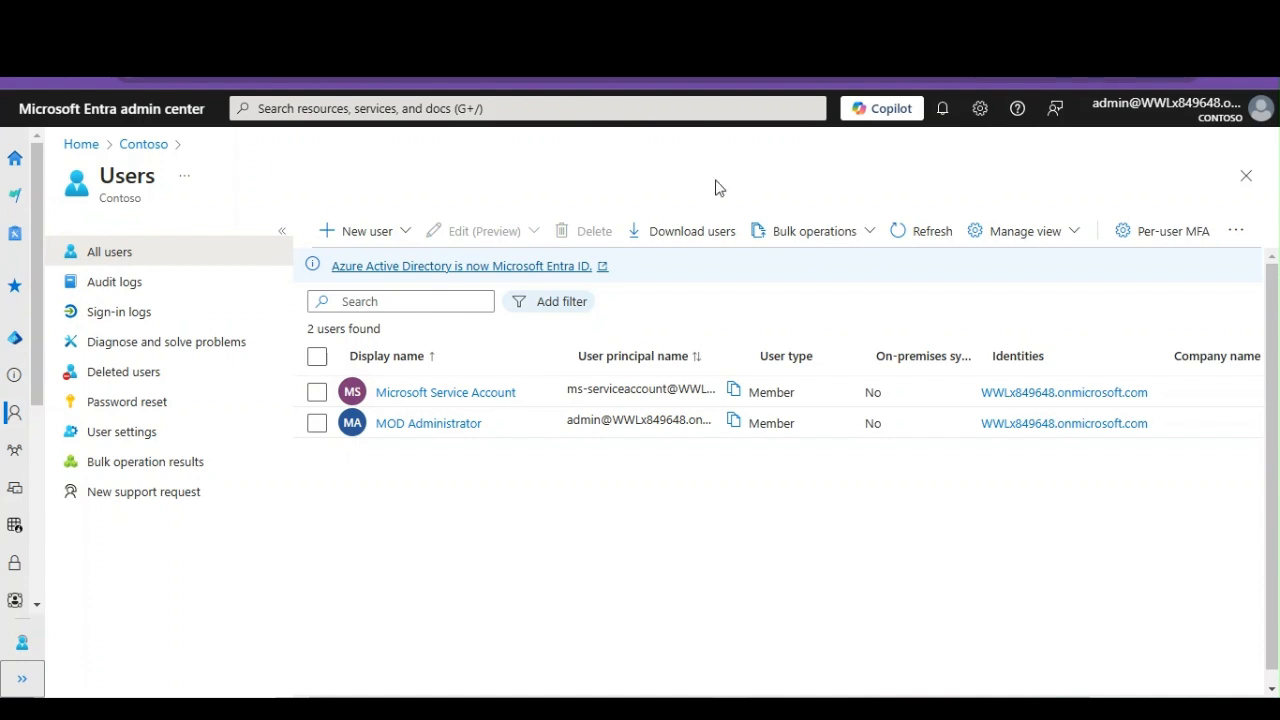
Refresh the Contoso tenant's Entra user list, and back in Quest On Demand examine the mailboxes and the demo users' OneDrive accounts.
left_click(913, 238)
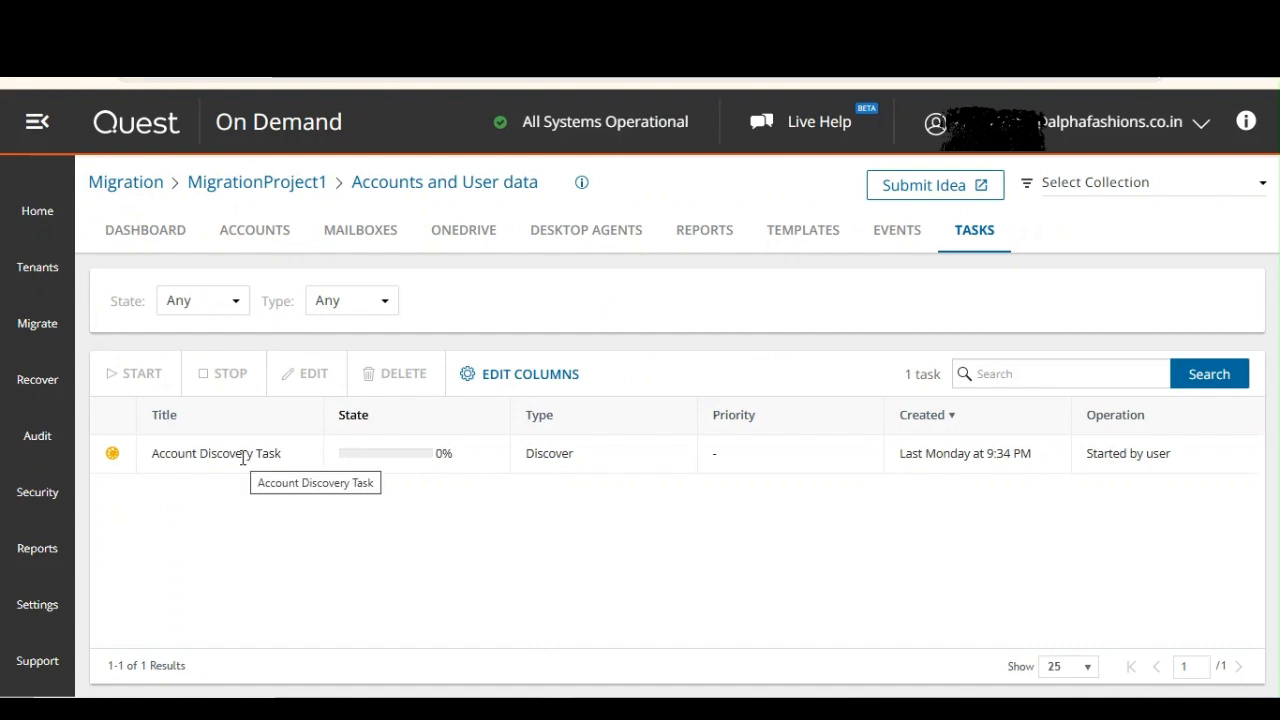
left_click(361, 231)
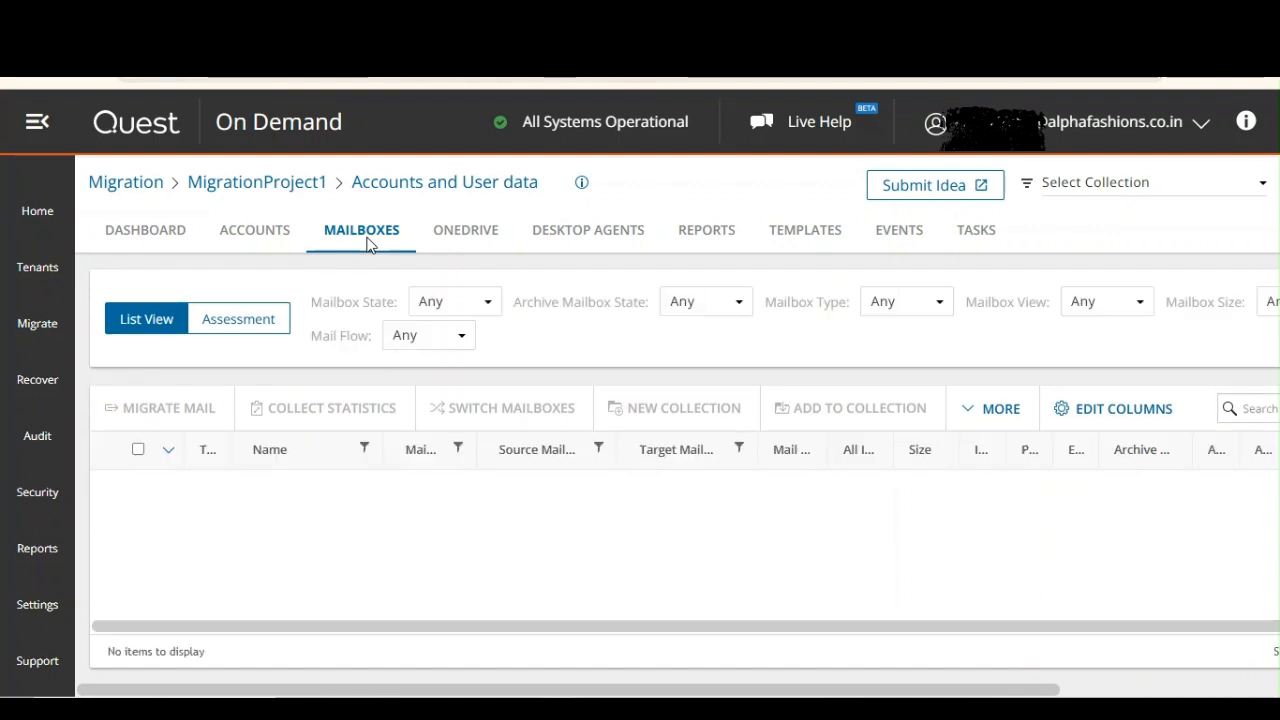
left_click(468, 237)
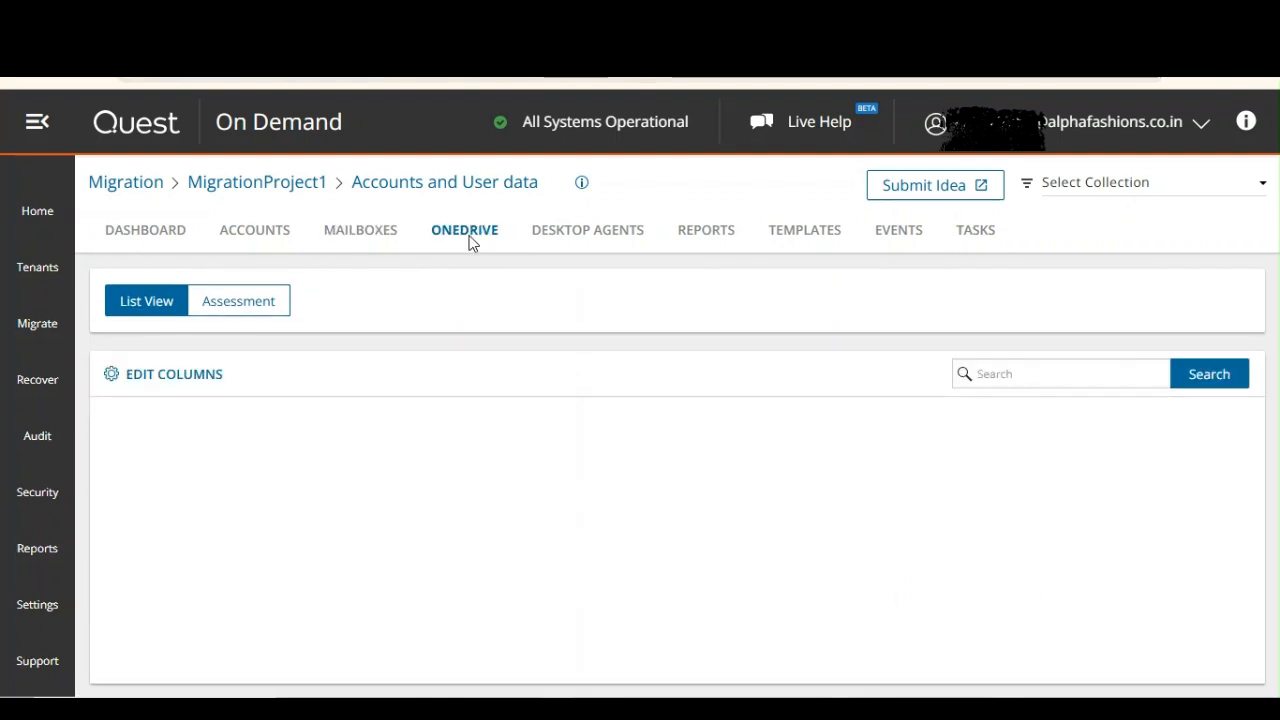
scroll(423, 600, "down", 3)
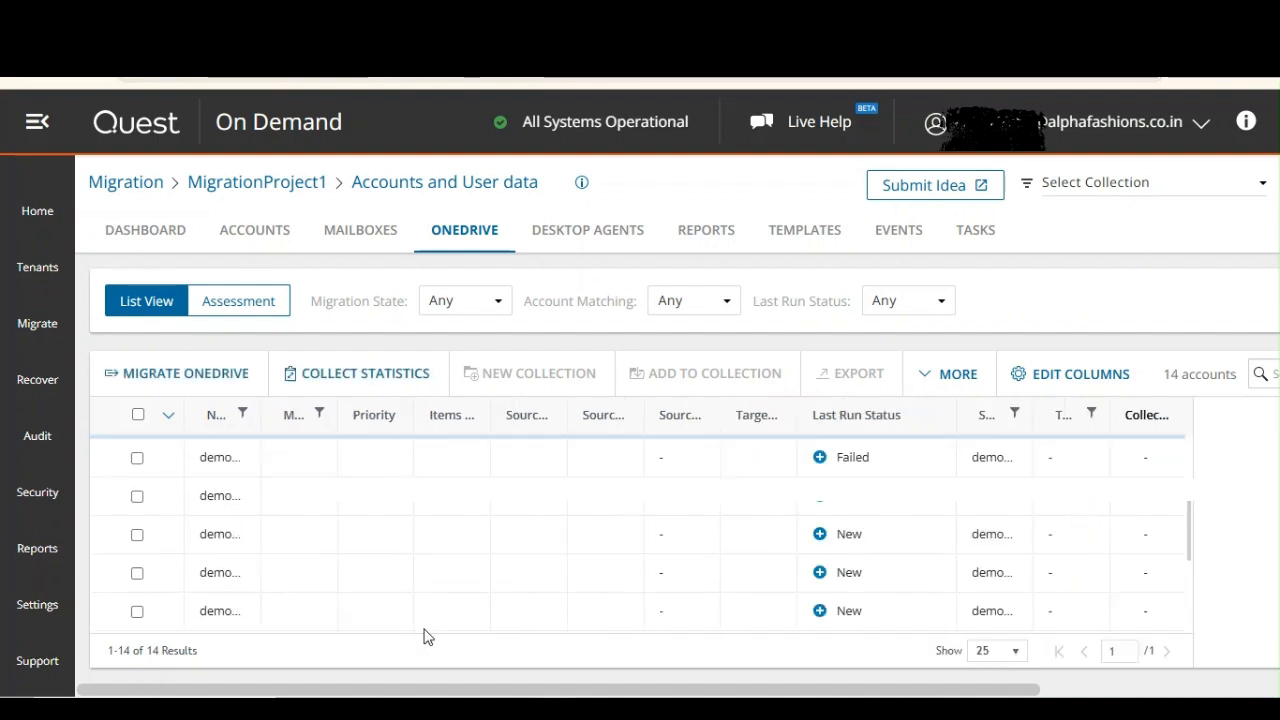
left_click_drag(258, 413, 347, 418)
left_click_drag(214, 495, 273, 602)
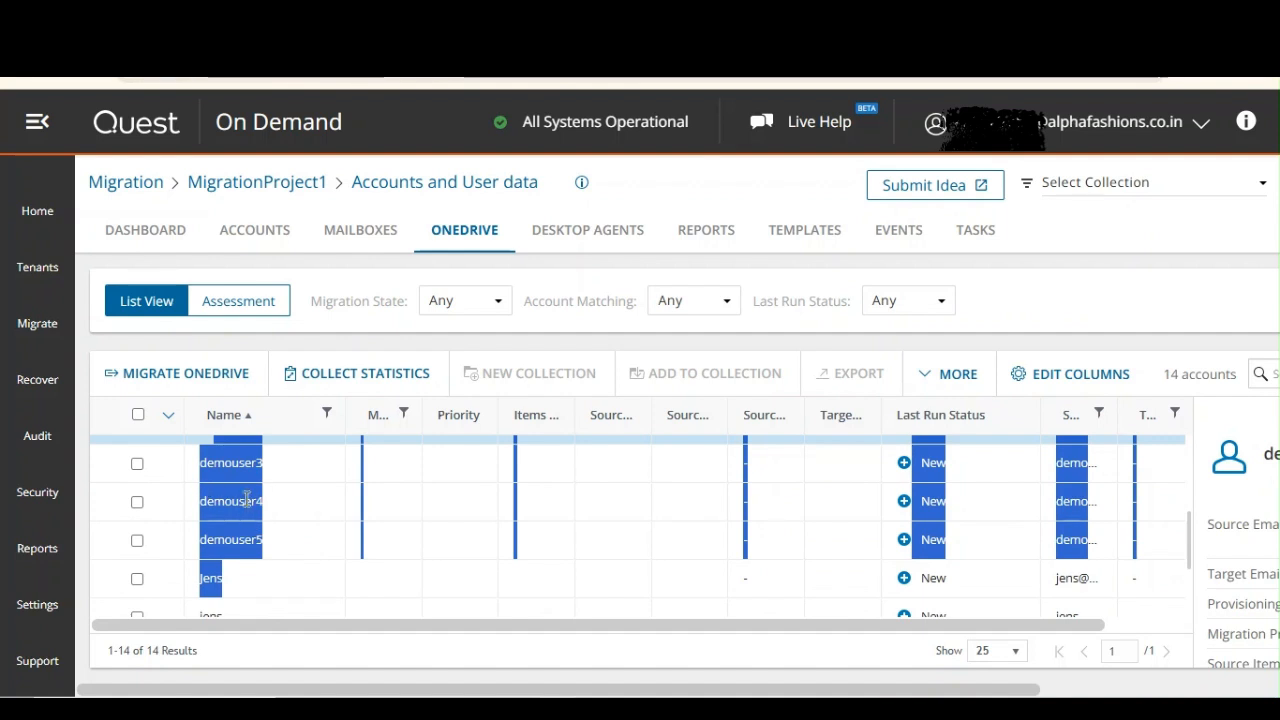
left_click(247, 519)
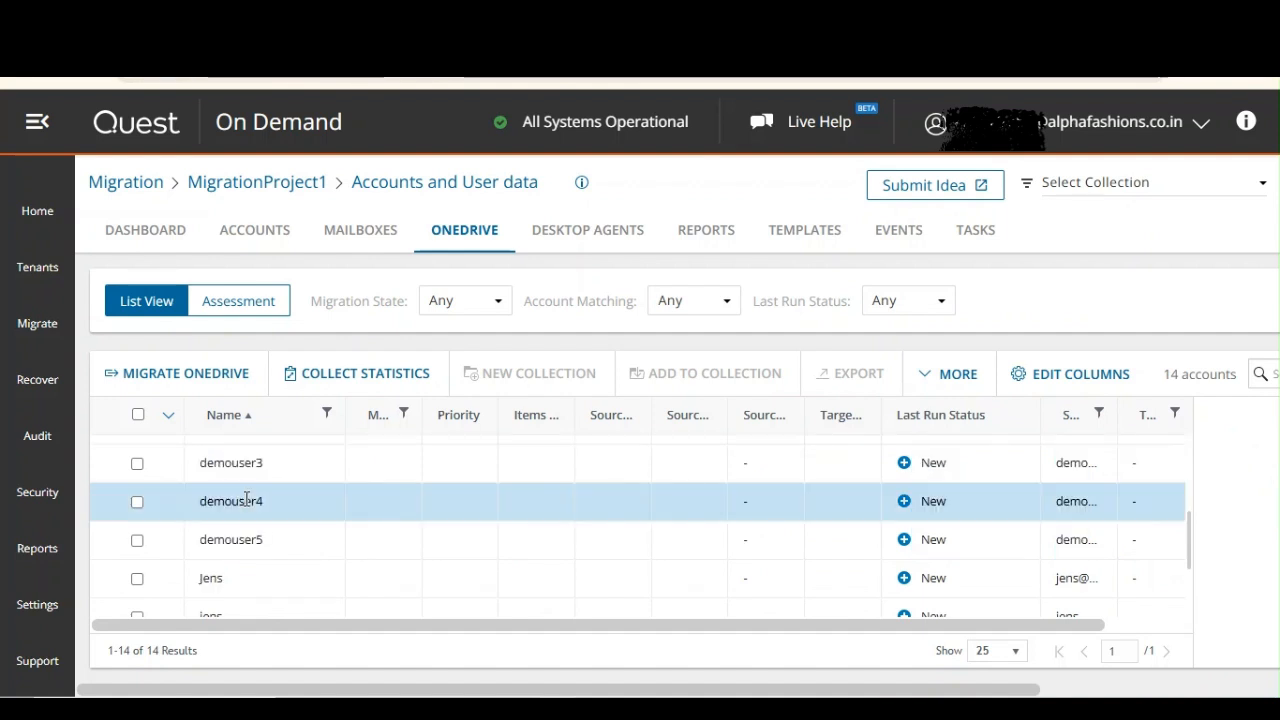
Check the discovery task's progress and examine the newly discovered demo users in the accounts list.
left_click(976, 233)
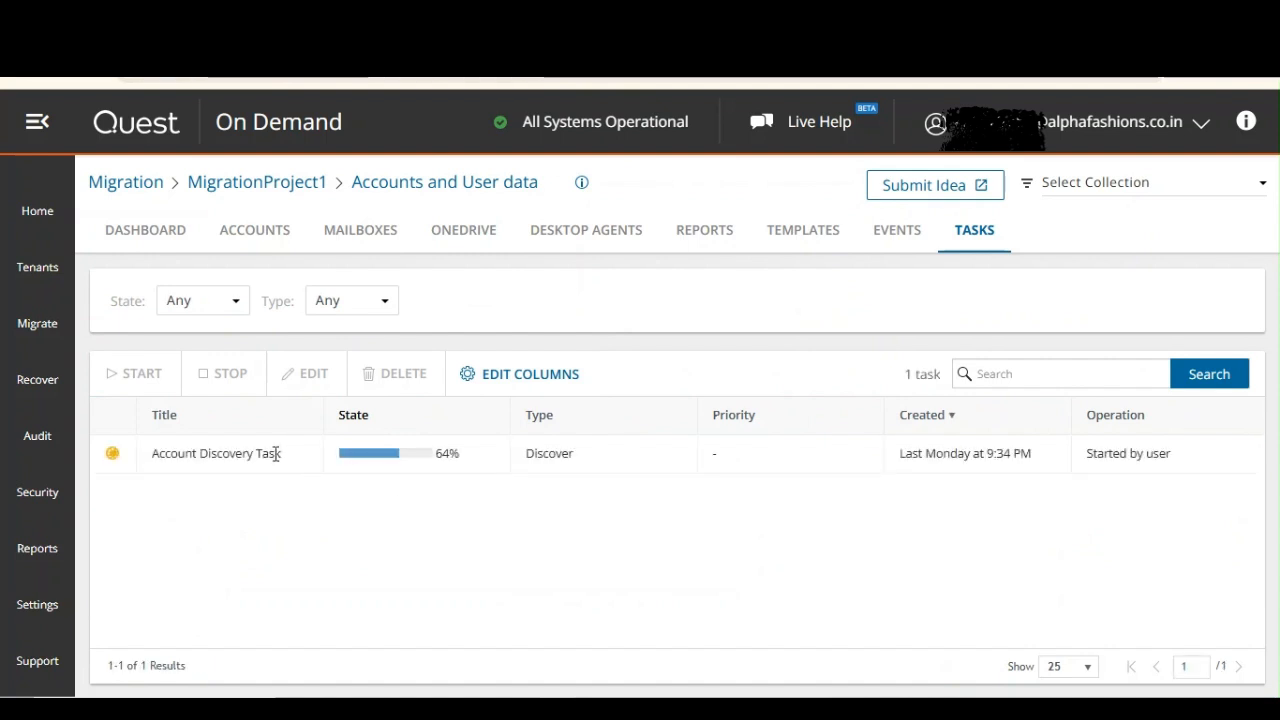
left_click(249, 236)
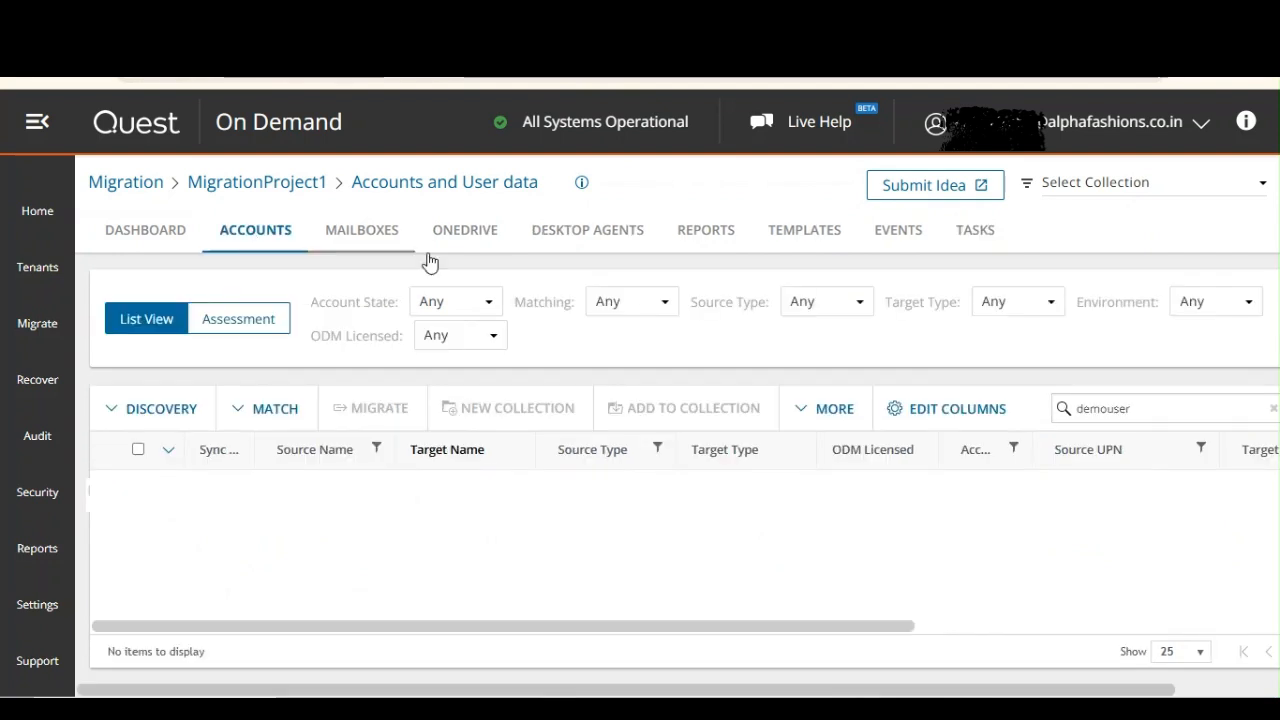
left_click_drag(1176, 695, 1232, 692)
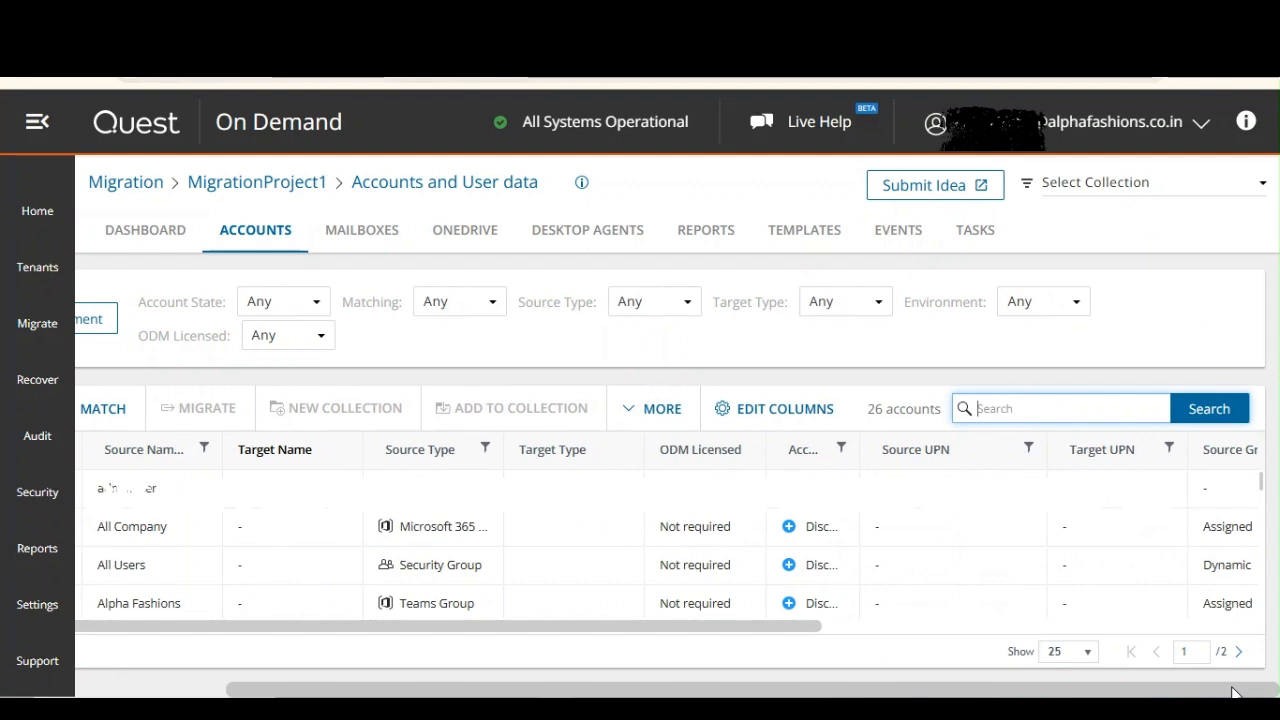
left_click_drag(1264, 486, 1263, 558)
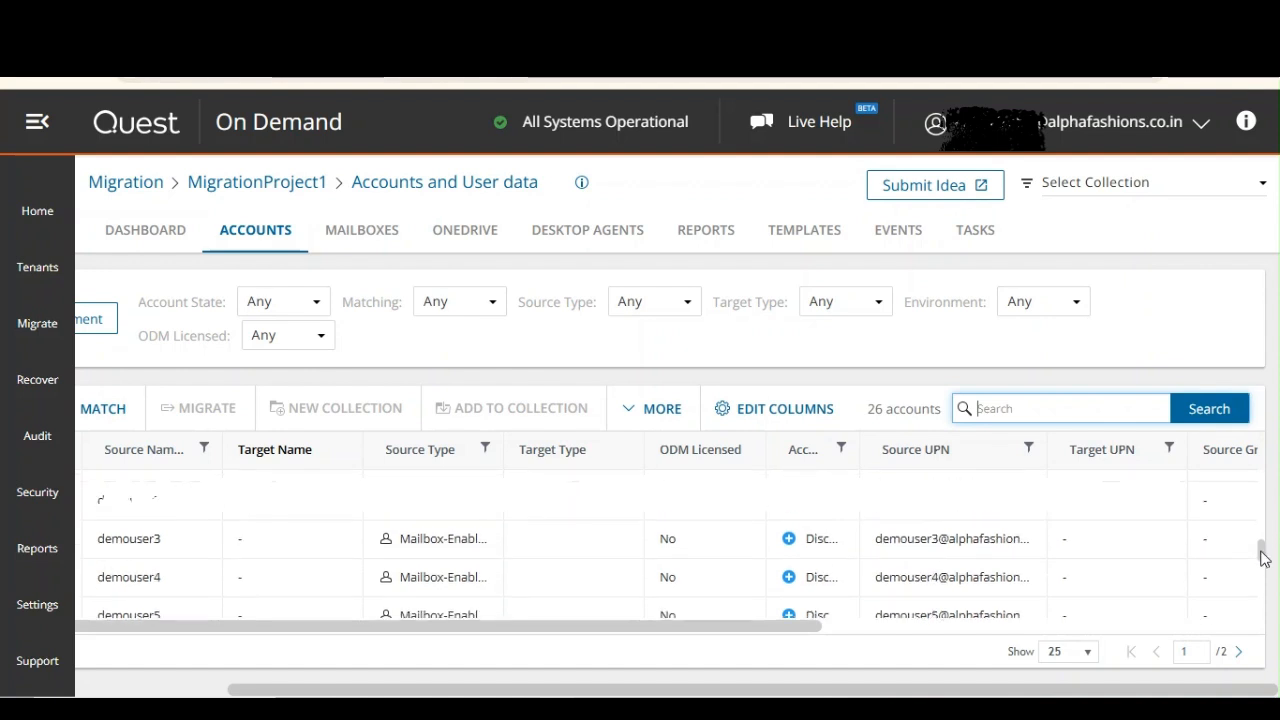
left_click_drag(900, 500, 957, 594)
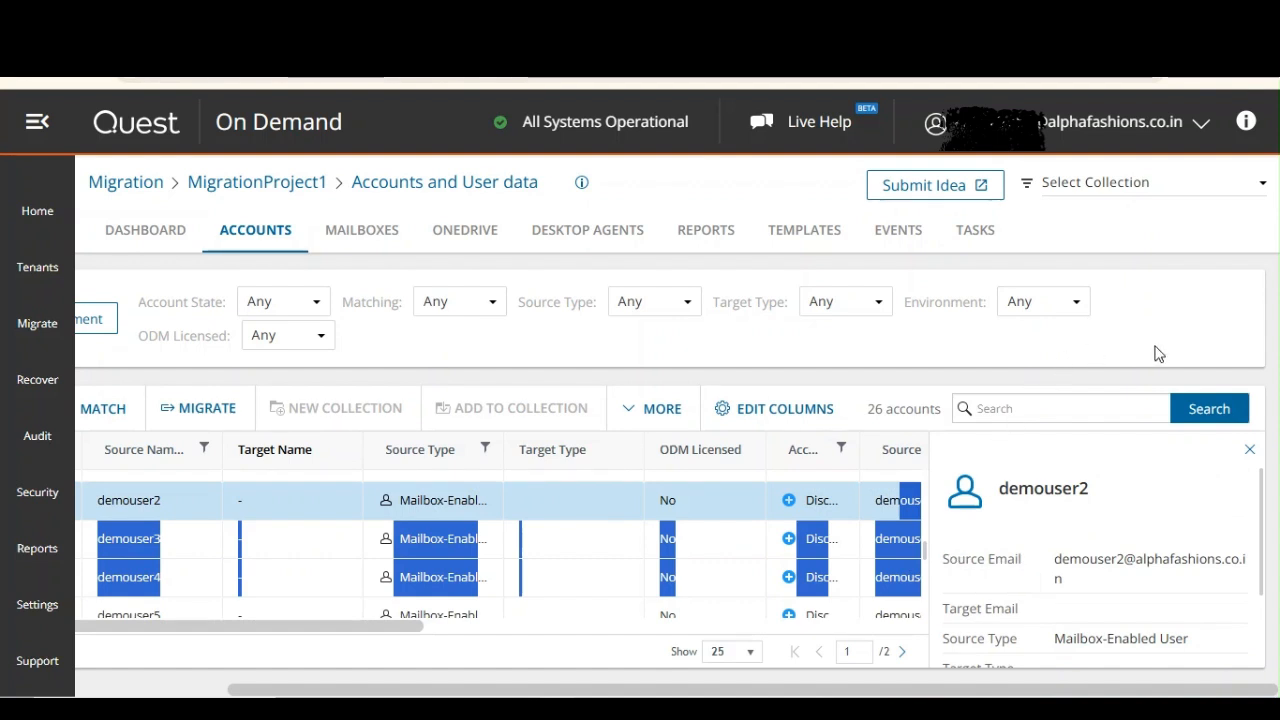
left_click(1249, 449)
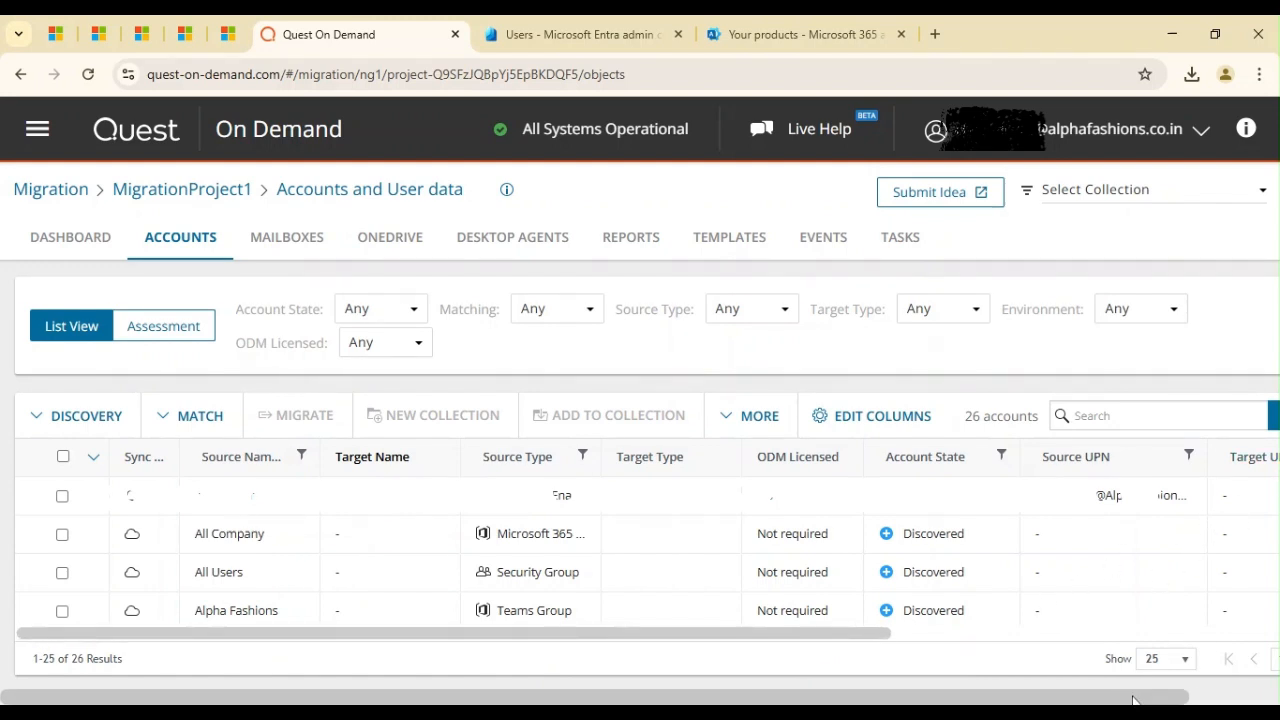
Select demouser and the licensed mailbox account listed just above the On-Premises Directory account for migration.
left_click_drag(1133, 700, 1225, 700)
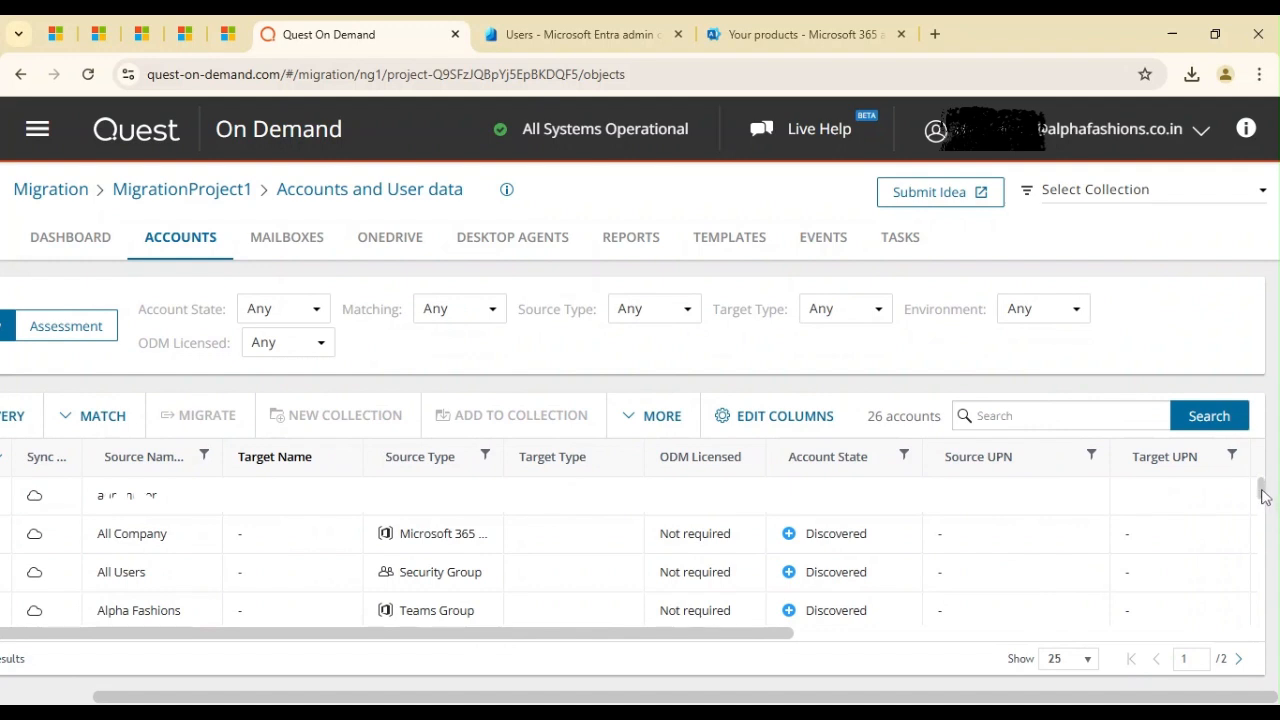
left_click_drag(1262, 494, 1262, 561)
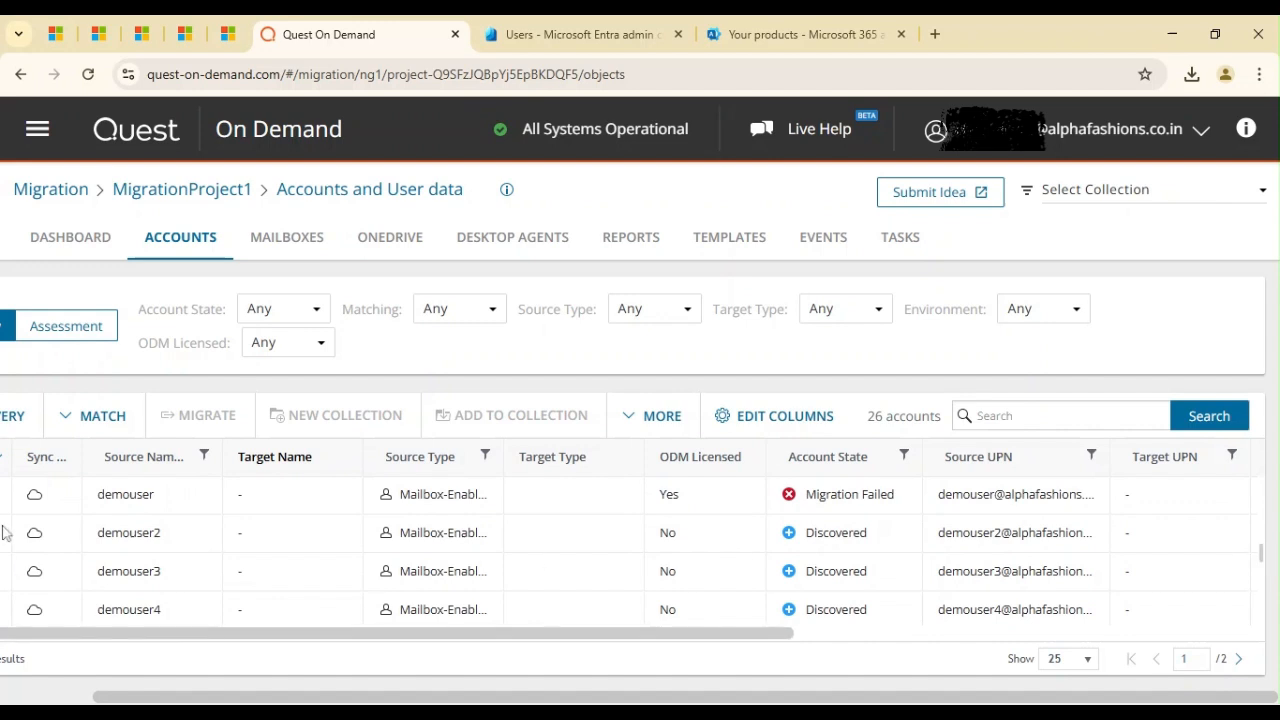
left_click_drag(197, 697, 98, 697)
left_click(62, 494)
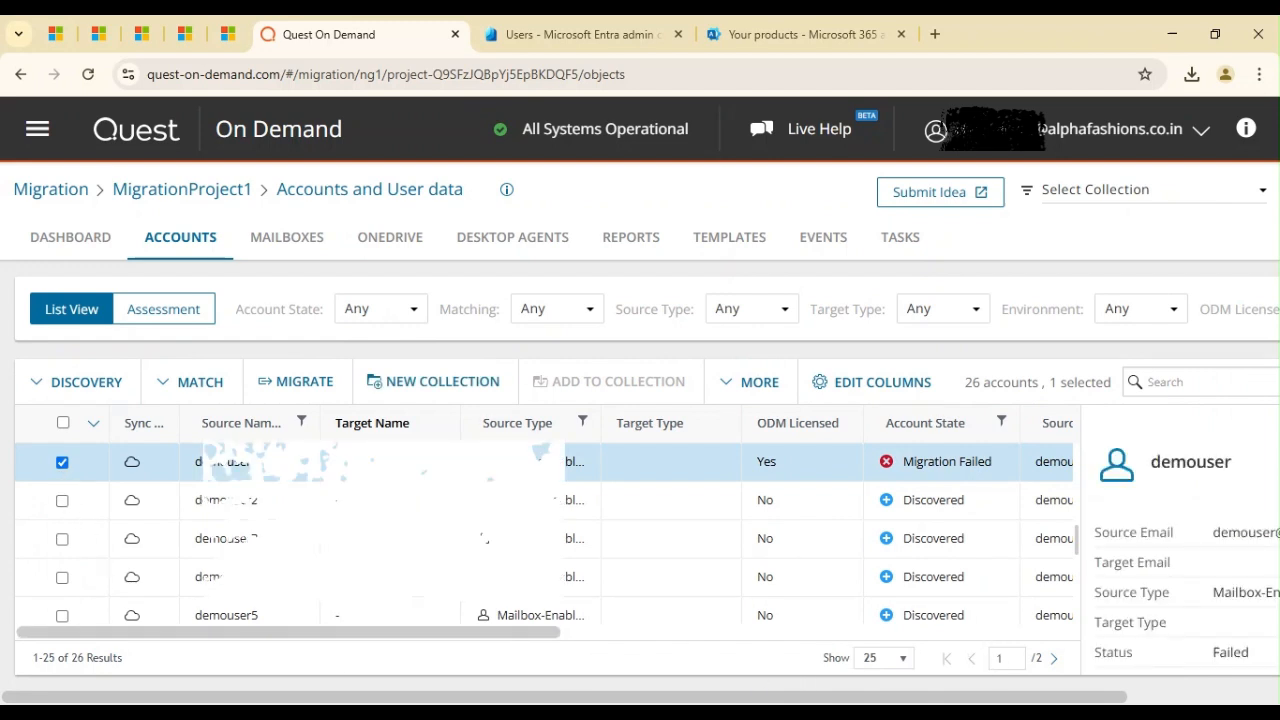
left_click_drag(1082, 543, 1077, 606)
left_click(62, 472)
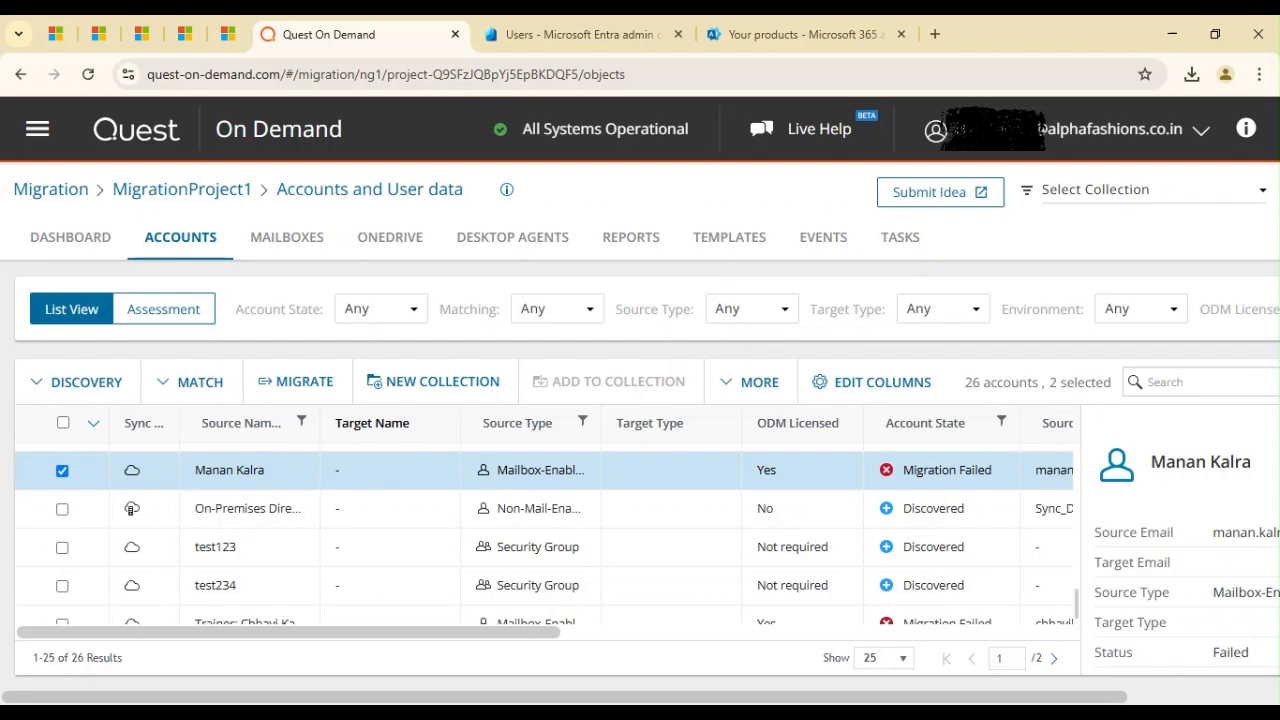
Start a new Account Migration Task for the selected accounts, keeping target domain WWLx849648.onmicrosoft.com and the PDL value migrated from the source account.
left_click(302, 384)
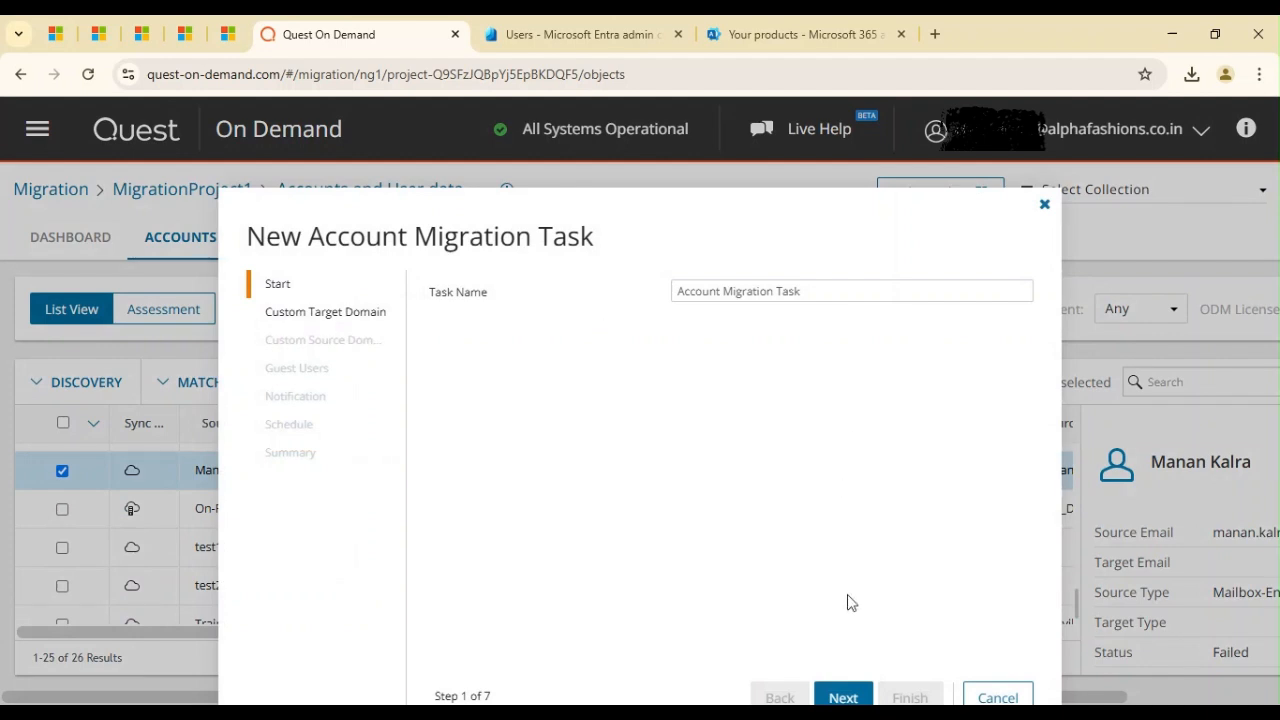
left_click(843, 697)
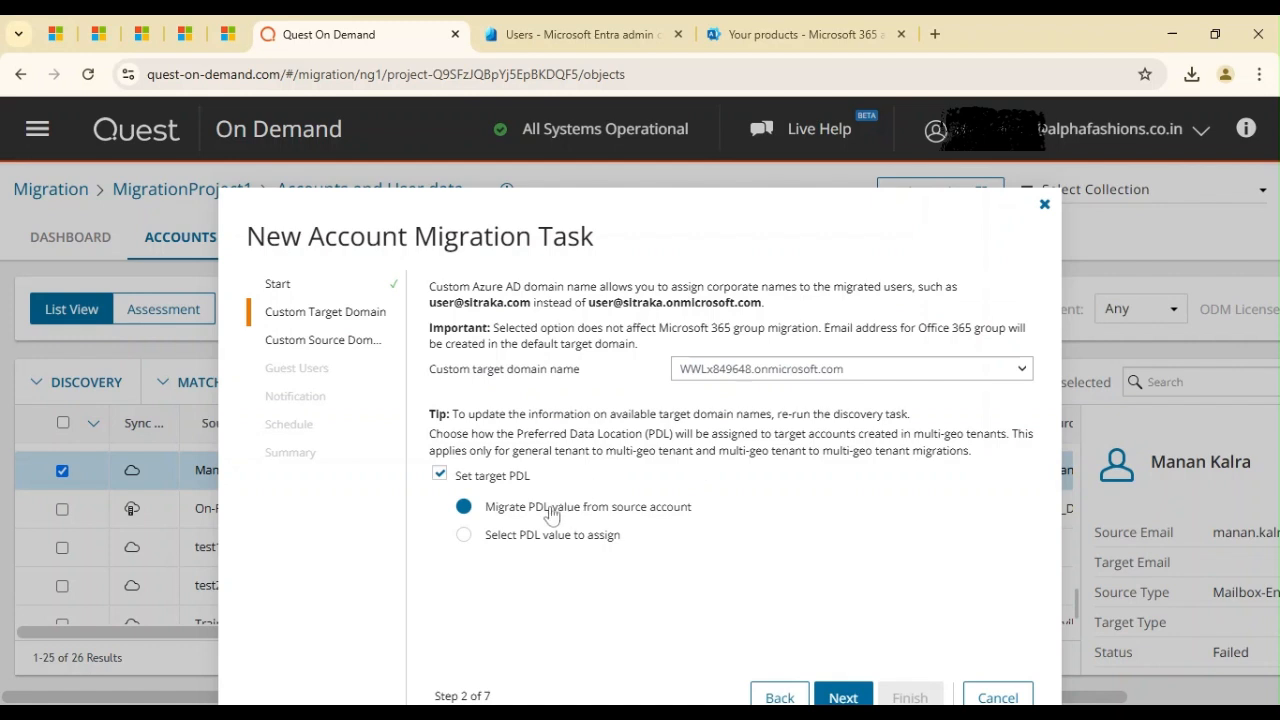
left_click_drag(516, 434, 676, 434)
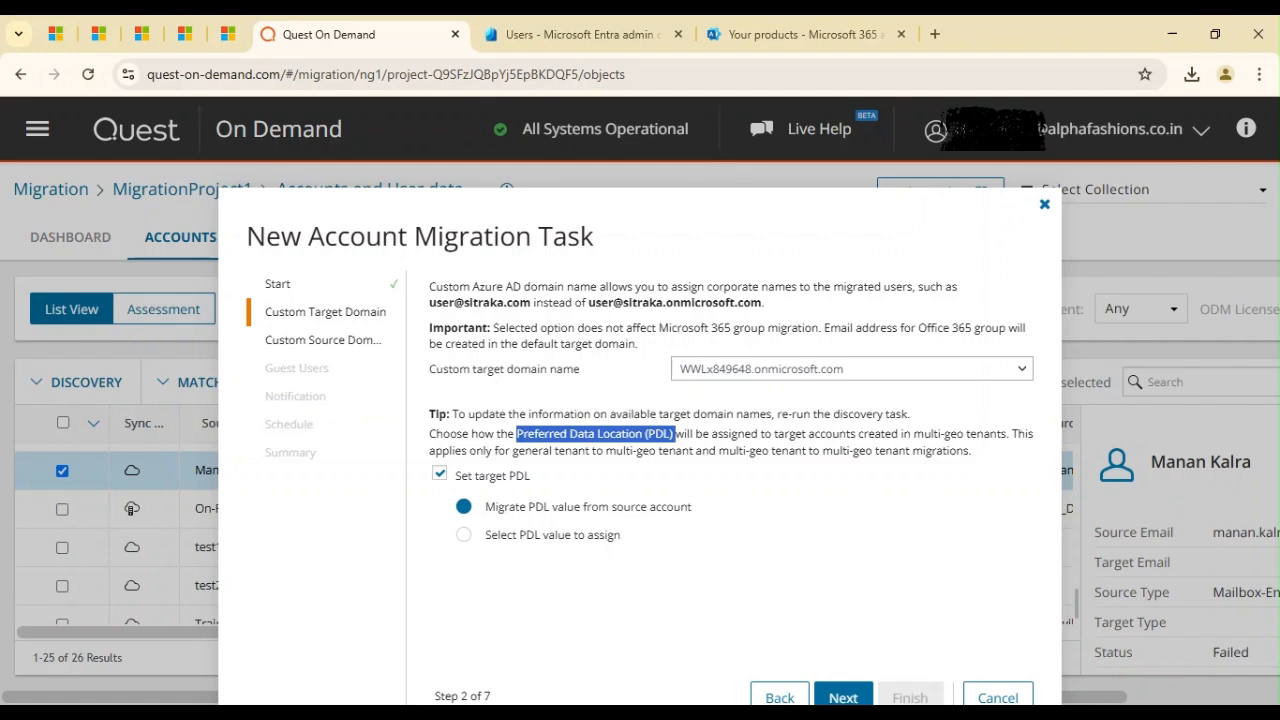
left_click(845, 695)
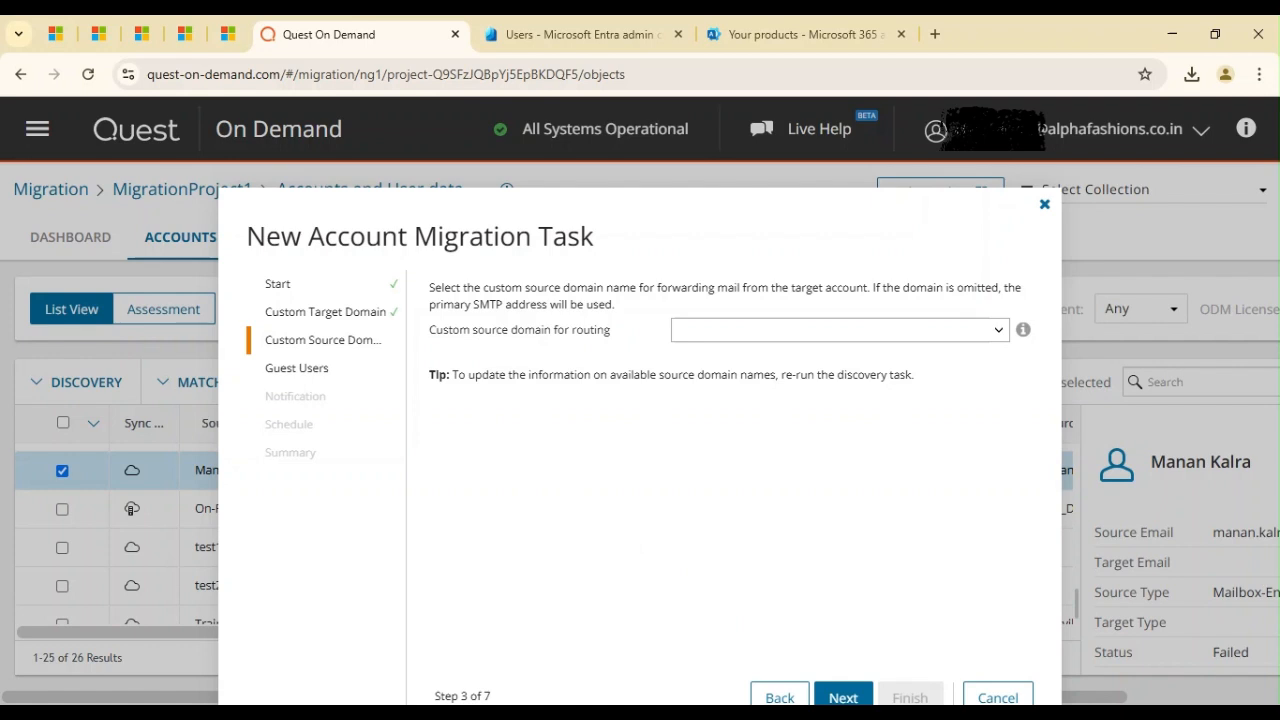
Set the custom source domain for routing to alphafashions.co.in and enable sending invitation emails to guest users.
left_click(790, 332)
left_click(776, 358)
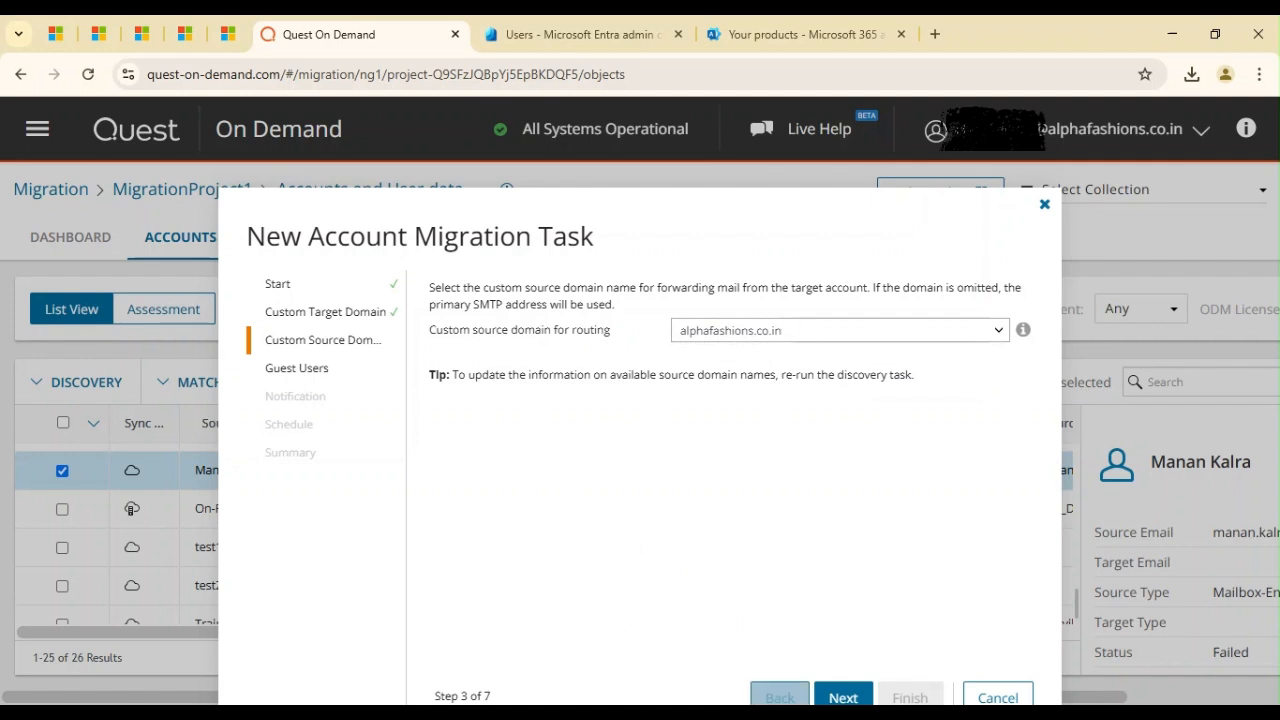
left_click(843, 697)
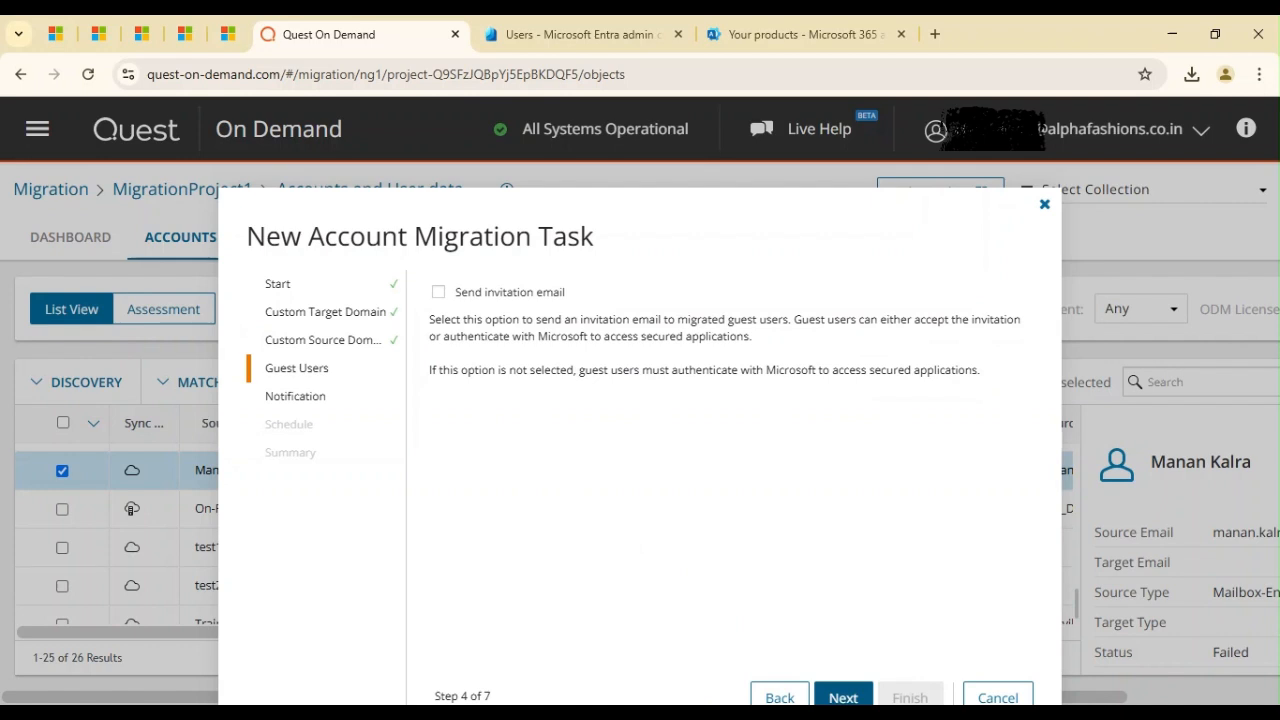
left_click(439, 292)
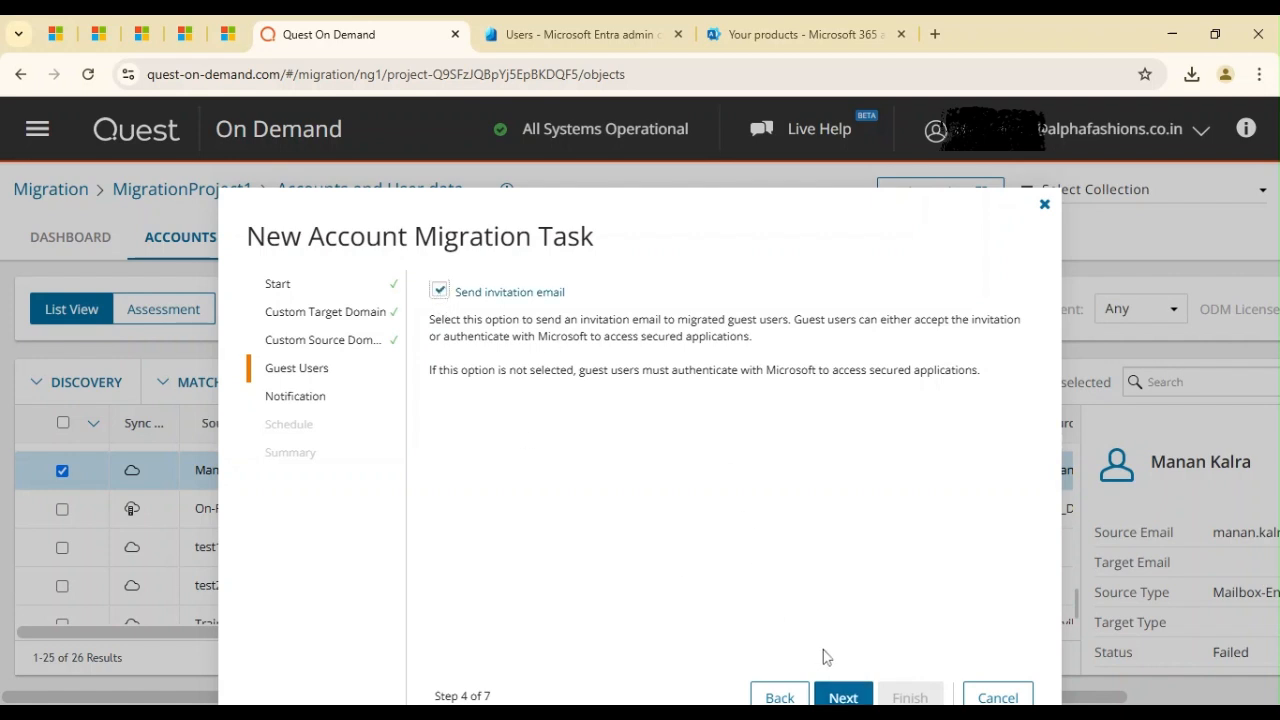
Recheck the guest invitation email setting and enable a notification email once the task is completed, keeping the prefilled recipient.
left_click(845, 693)
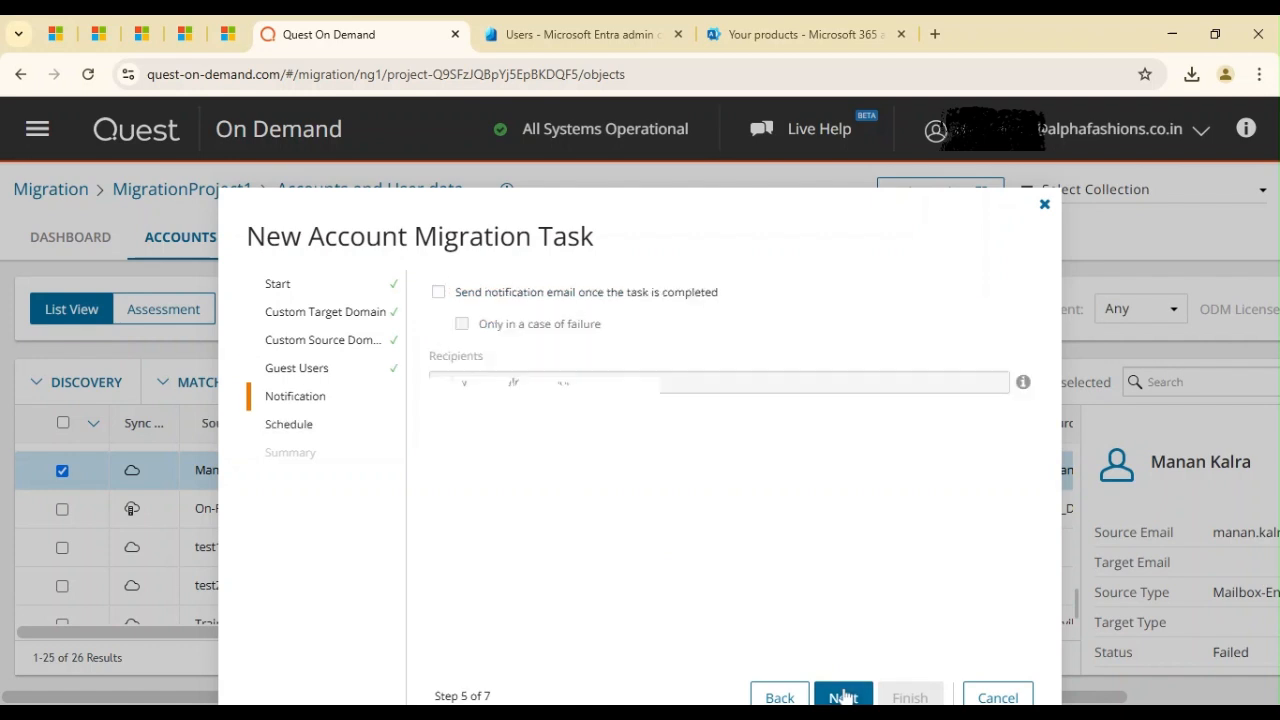
left_click(780, 695)
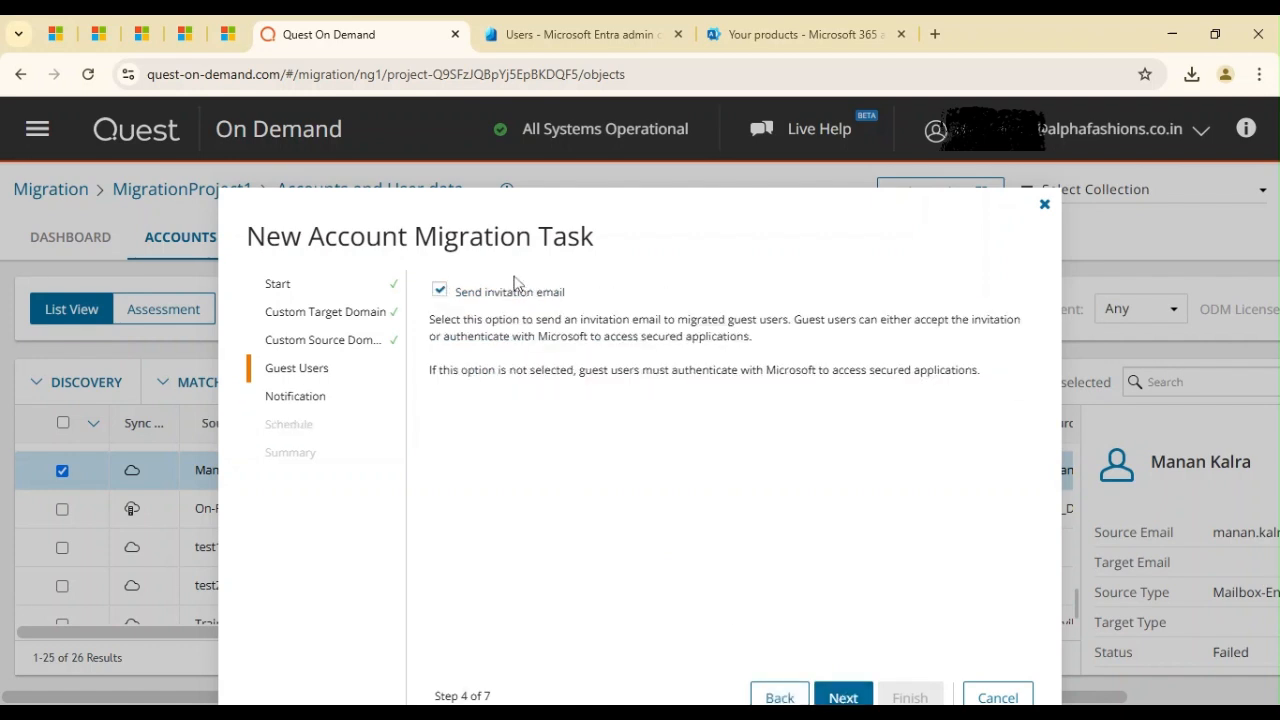
left_click(439, 293)
left_click(845, 697)
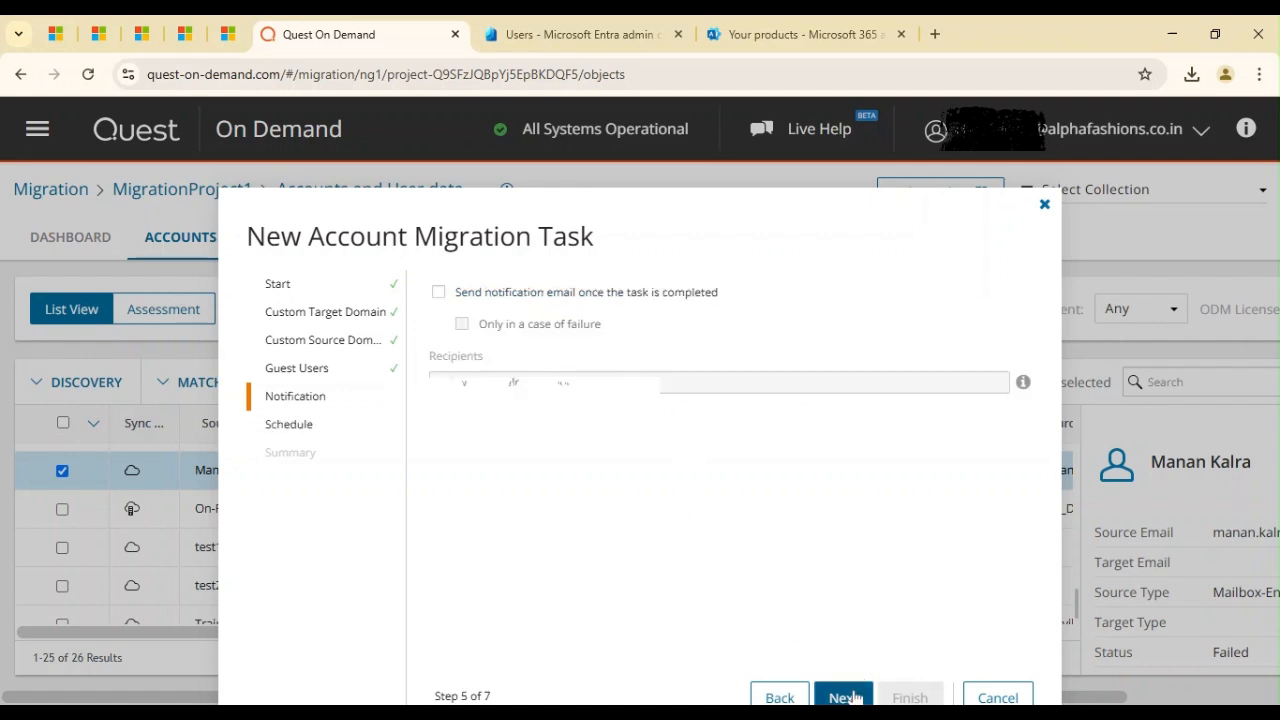
left_click(438, 291)
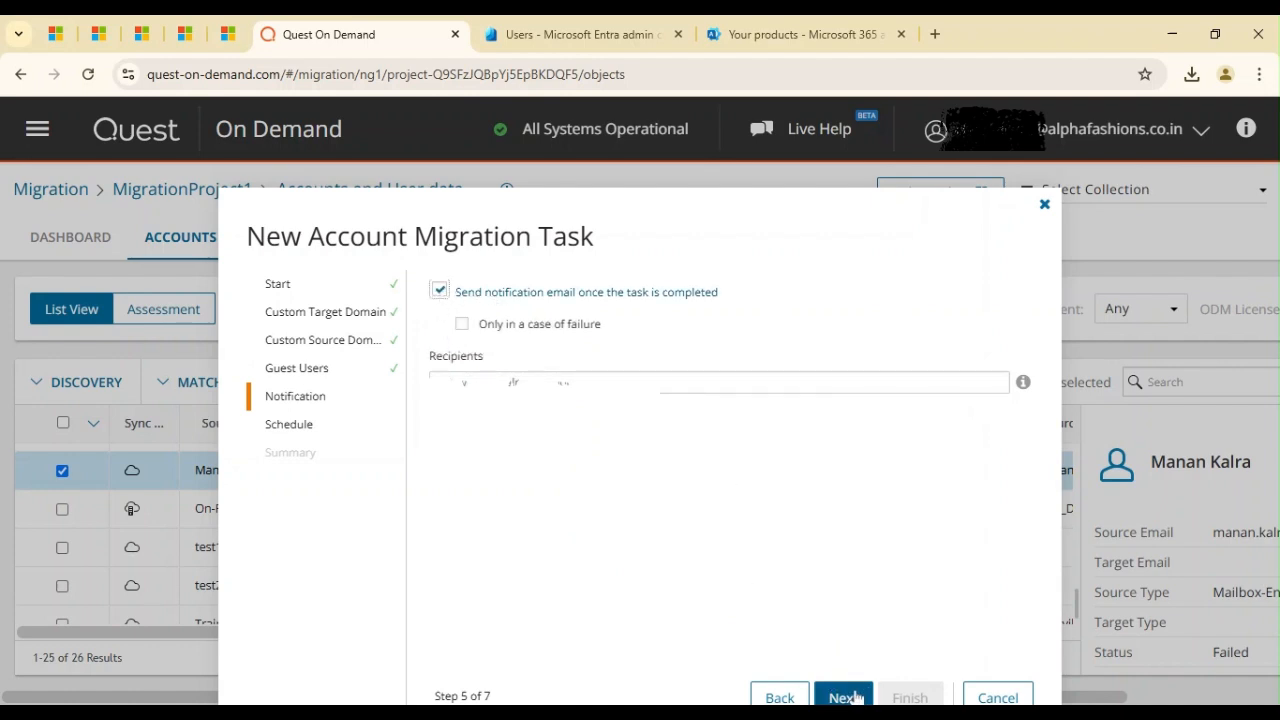
left_click(606, 382)
left_click_drag(606, 382, 435, 382)
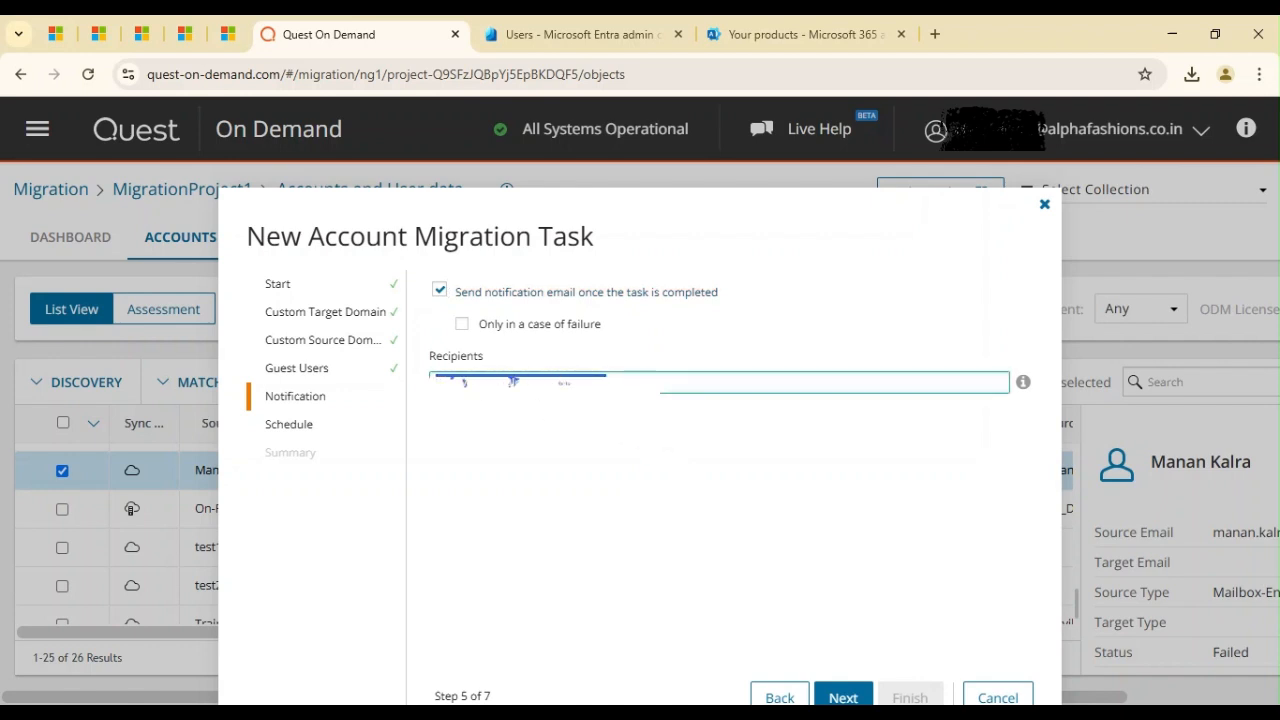
Keep the task schedule set to Run now and finish creating the Account Migration Task.
left_click(842, 697)
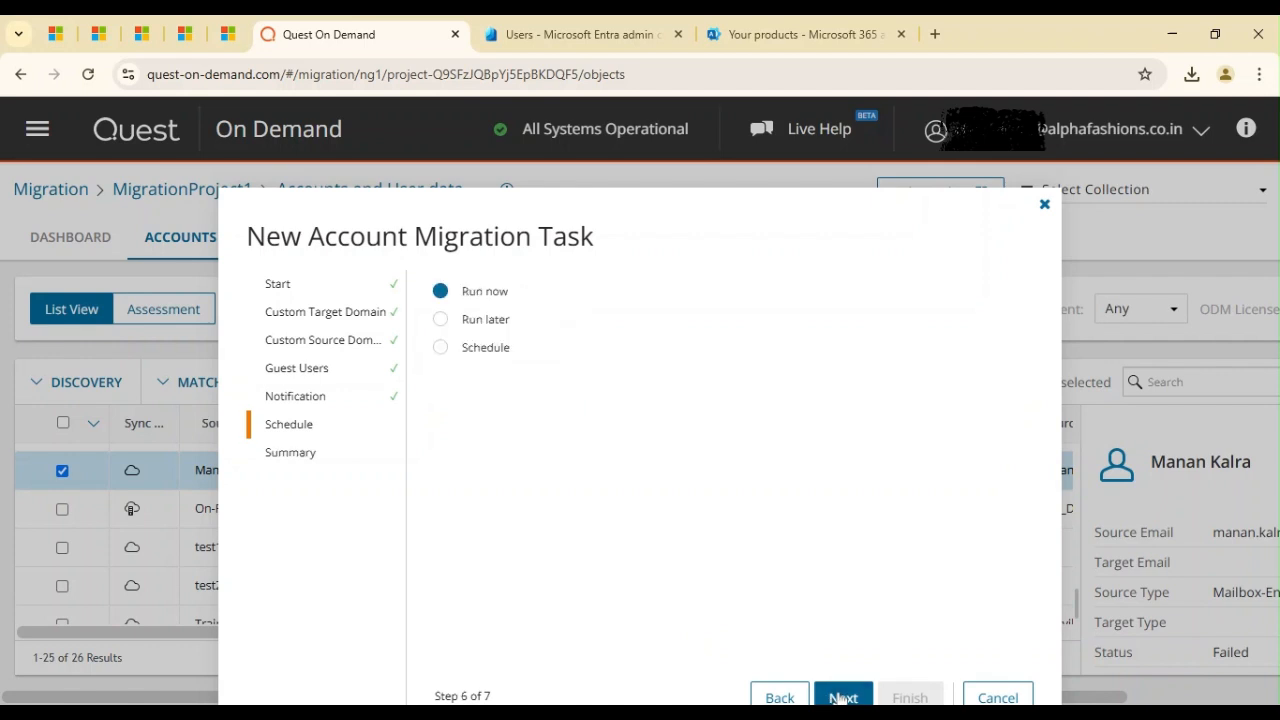
left_click(842, 697)
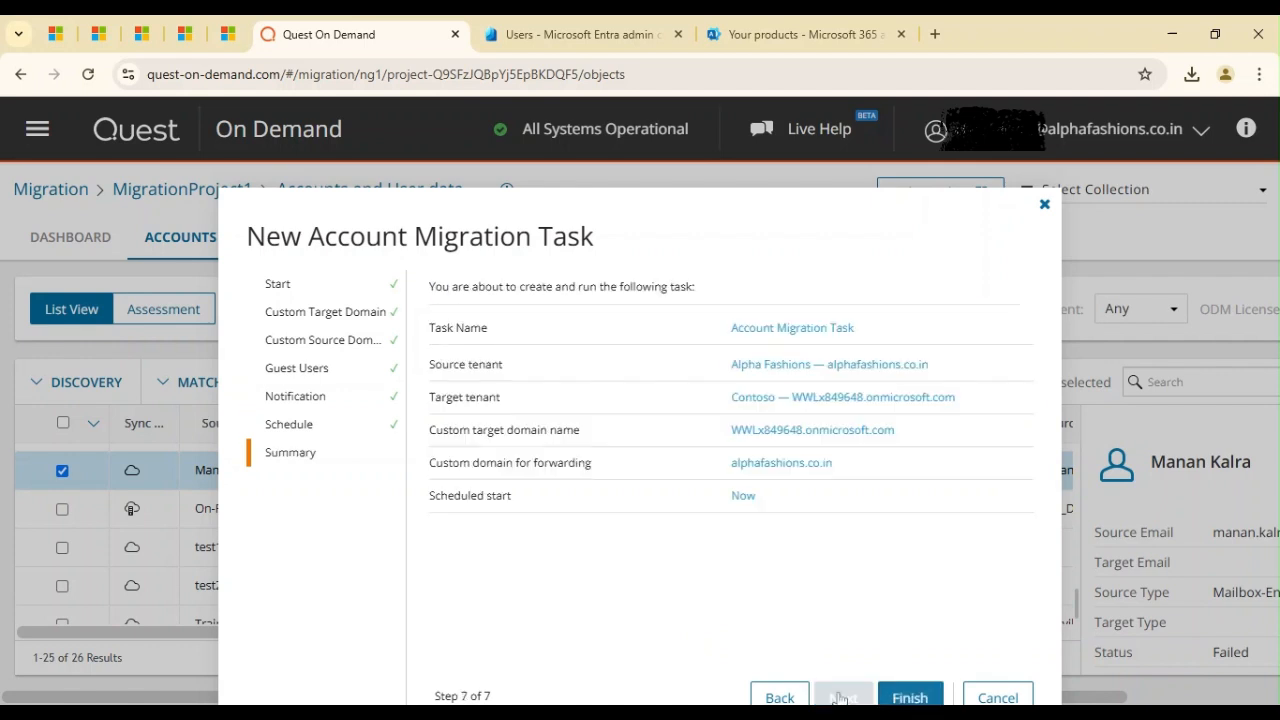
left_click(910, 697)
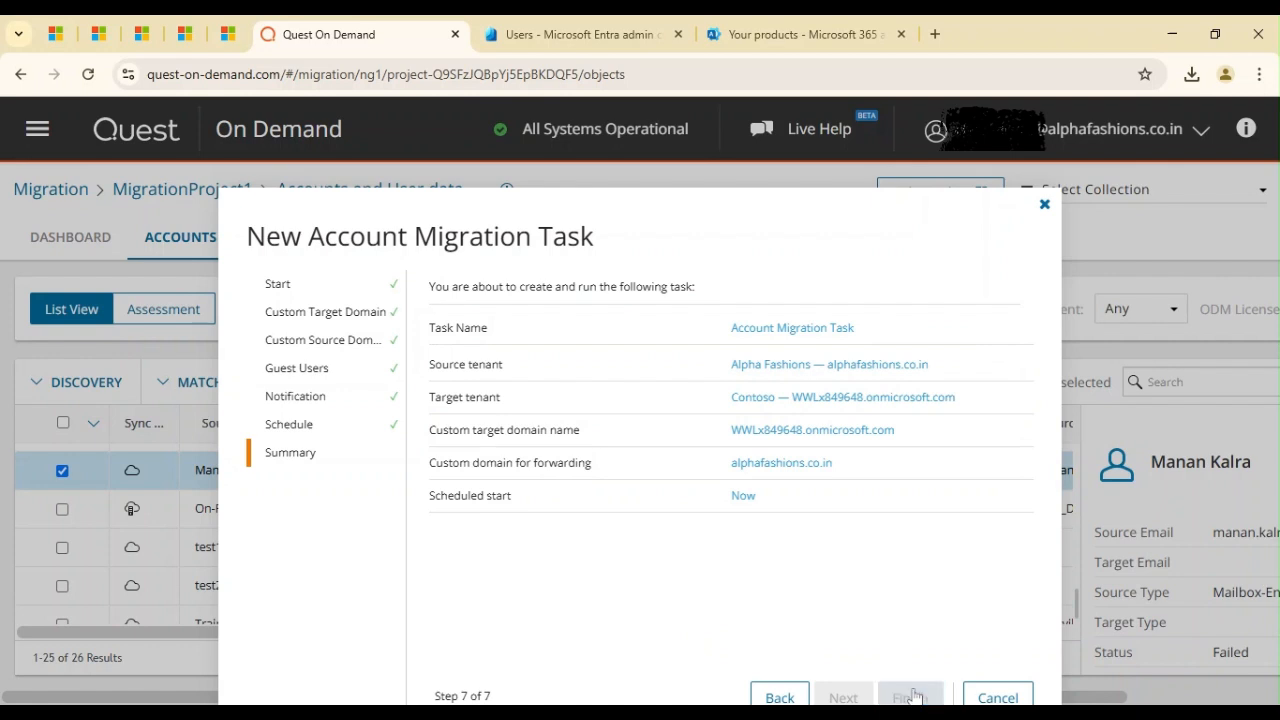
Open the project's task list and check the progress and details of the Account Migration Task.
left_click(900, 240)
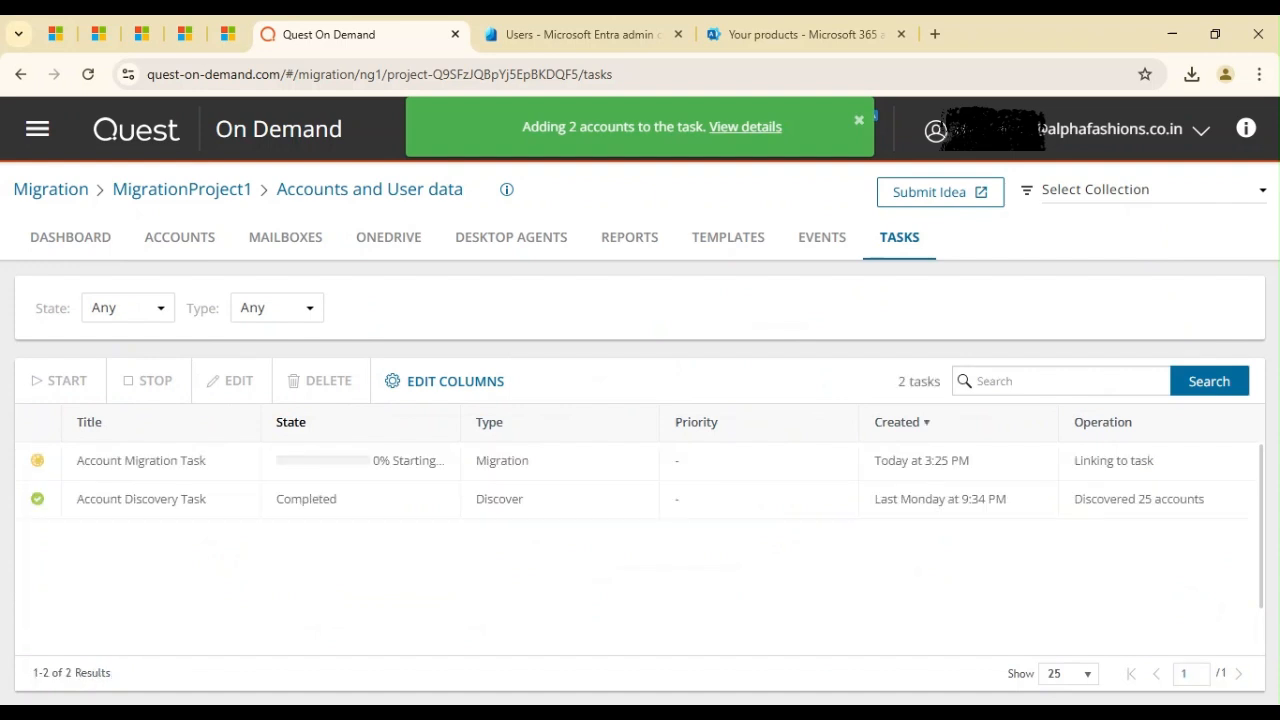
left_click(141, 461)
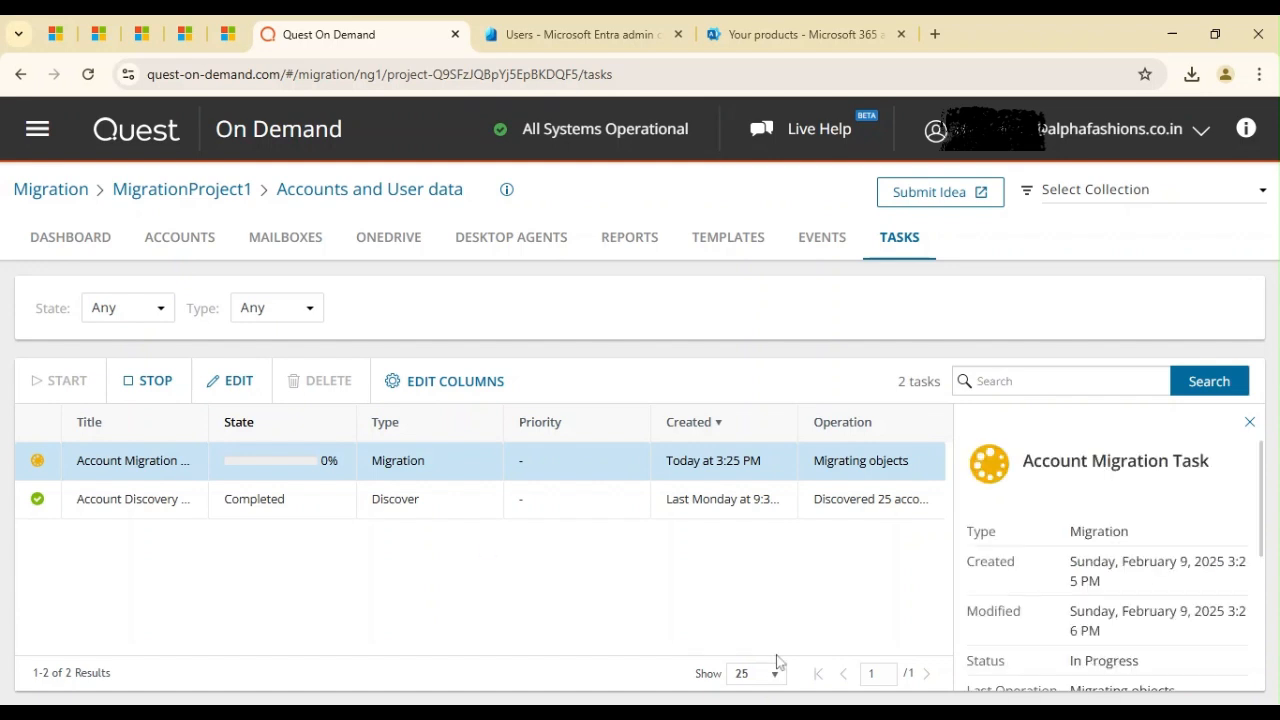
left_click_drag(1261, 489, 1279, 636)
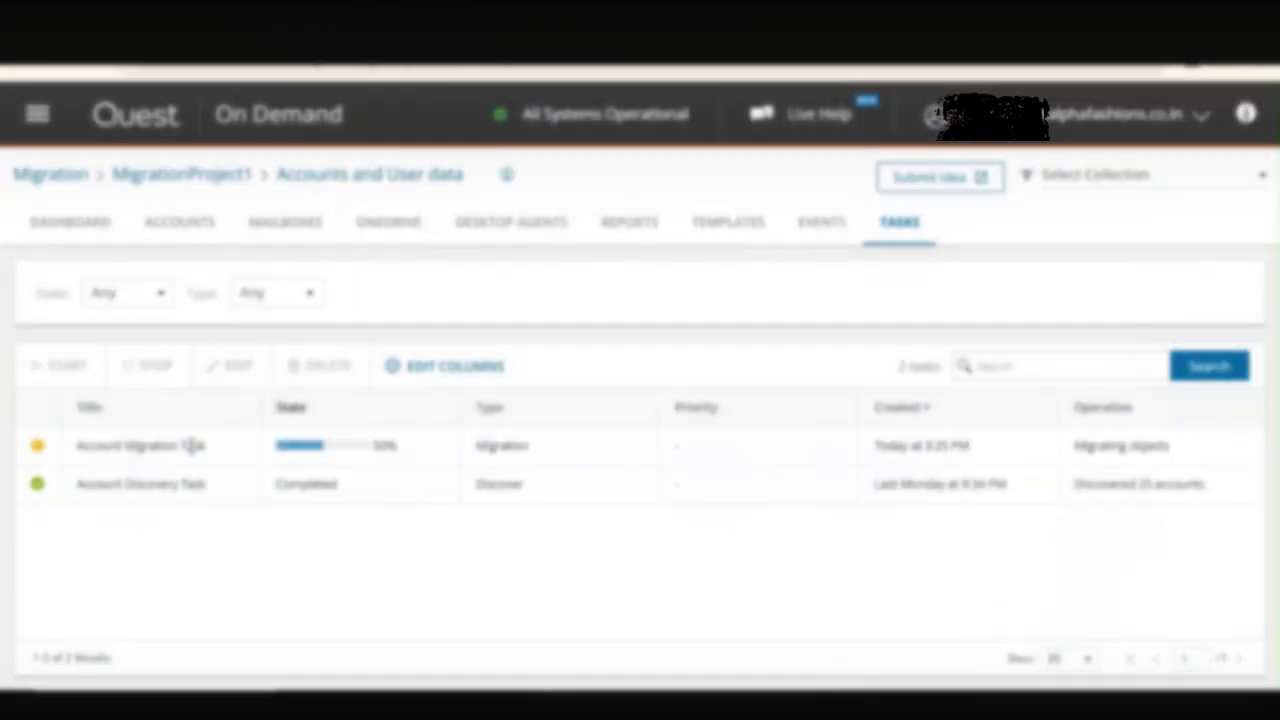
left_click(190, 446)
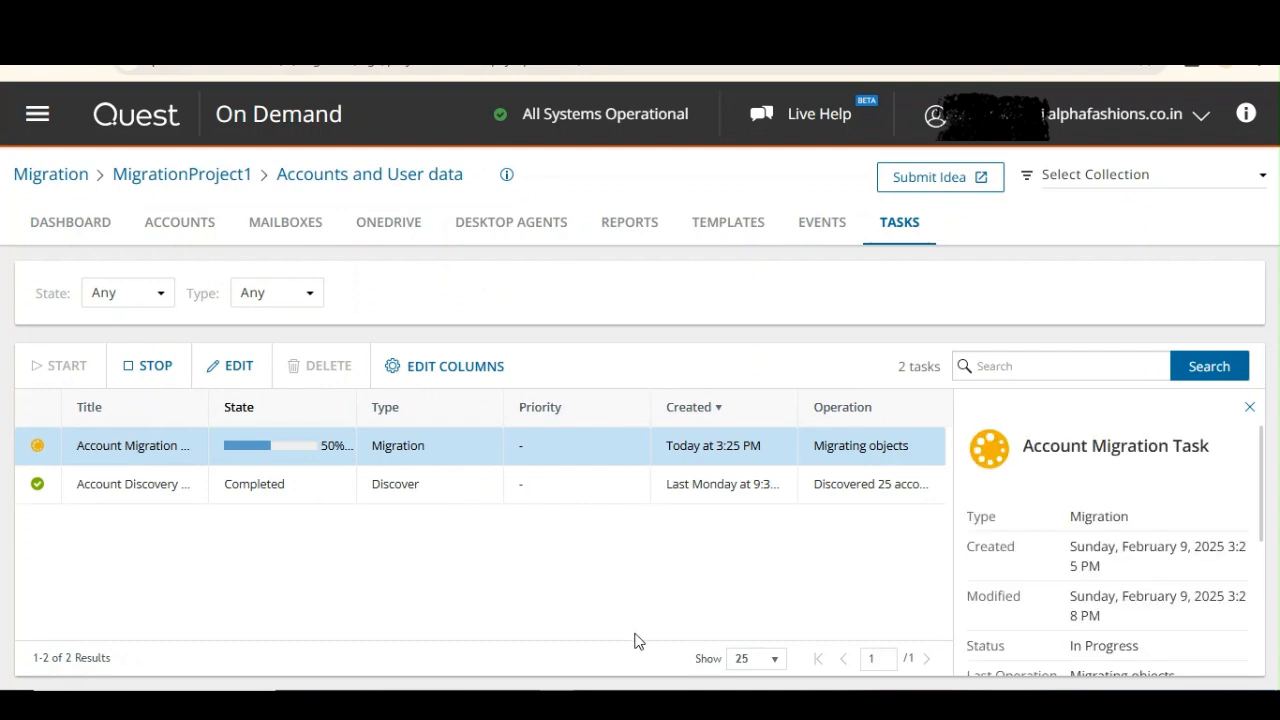
left_click_drag(1265, 474, 1266, 630)
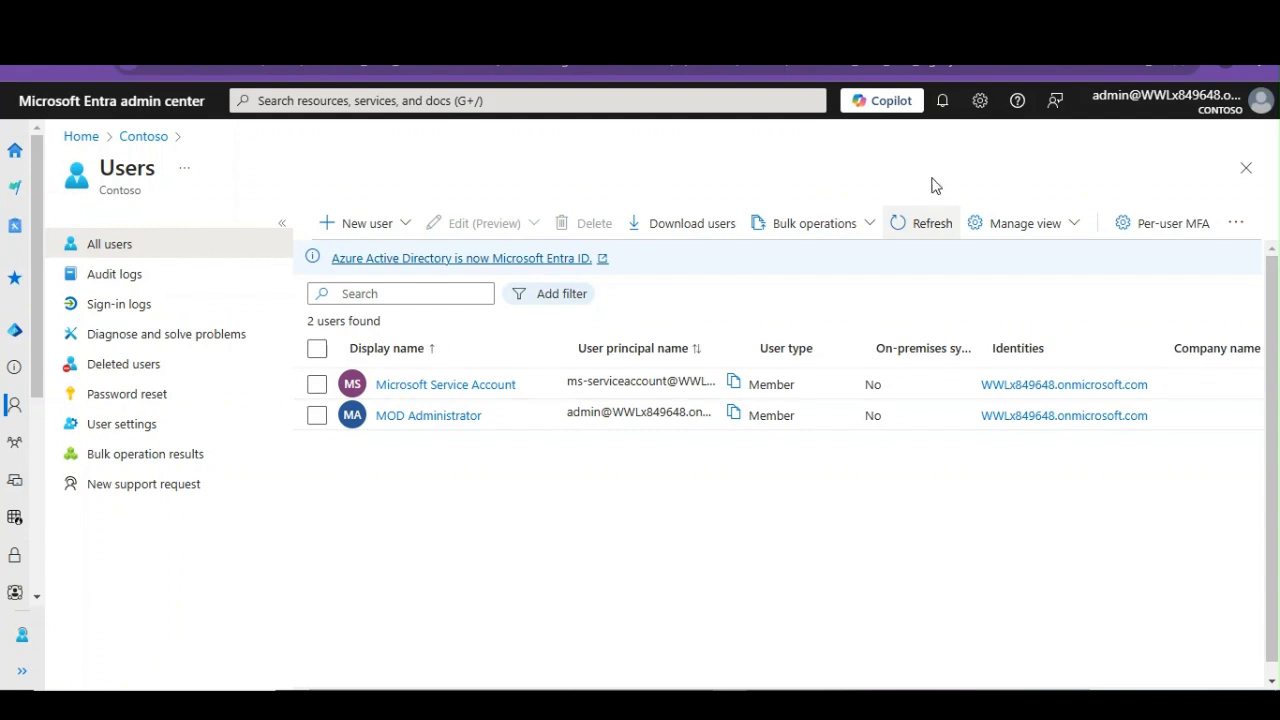
Refresh the Contoso user list in the Microsoft Entra admin center and widen the User principal name column.
left_click(932, 228)
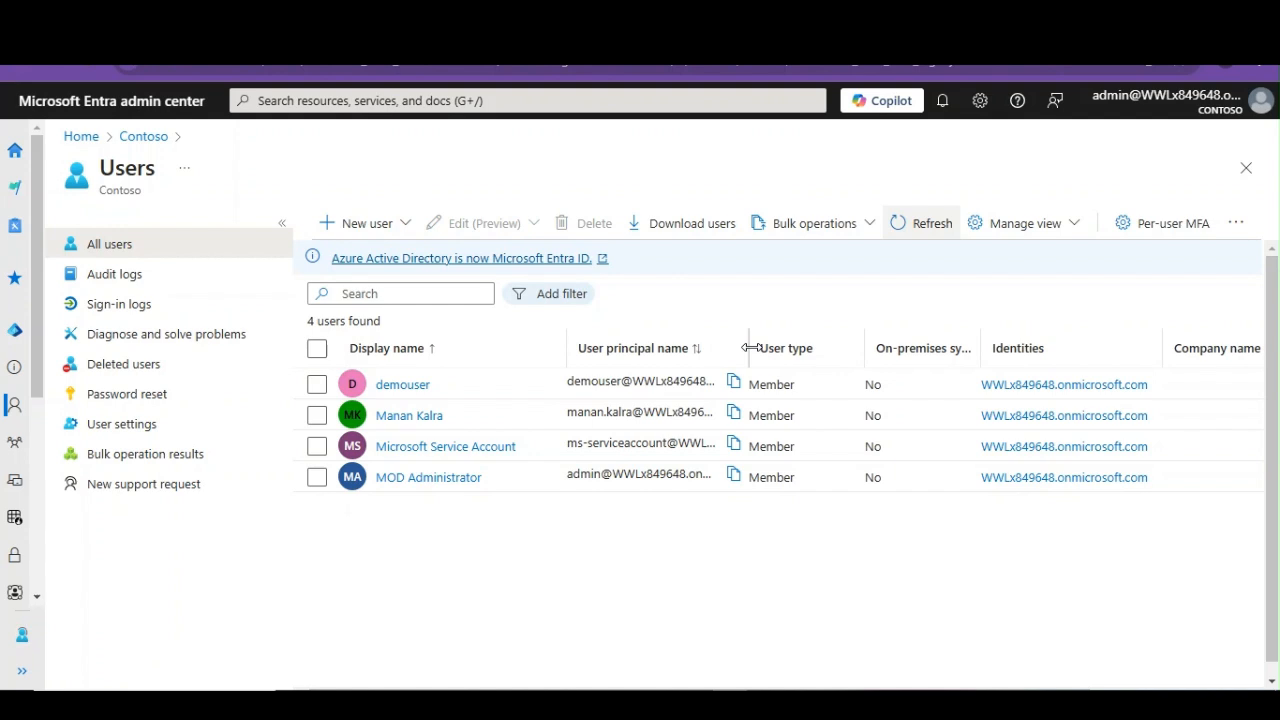
left_click_drag(749, 347, 824, 341)
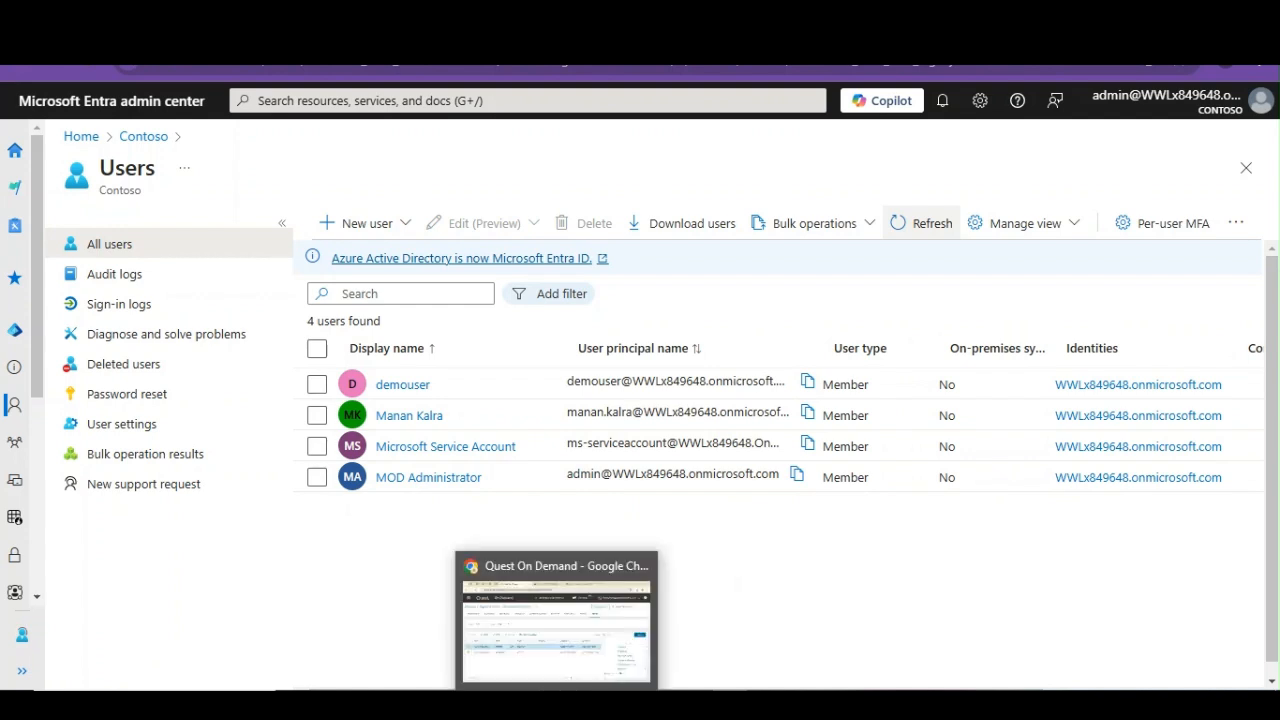
Switch back to Quest On Demand, copy the Account Migration Task's diagnostics and paste them below the existing entries in Notepad.
left_click(560, 615)
left_click_drag(1262, 474, 1273, 657)
left_click(1118, 643)
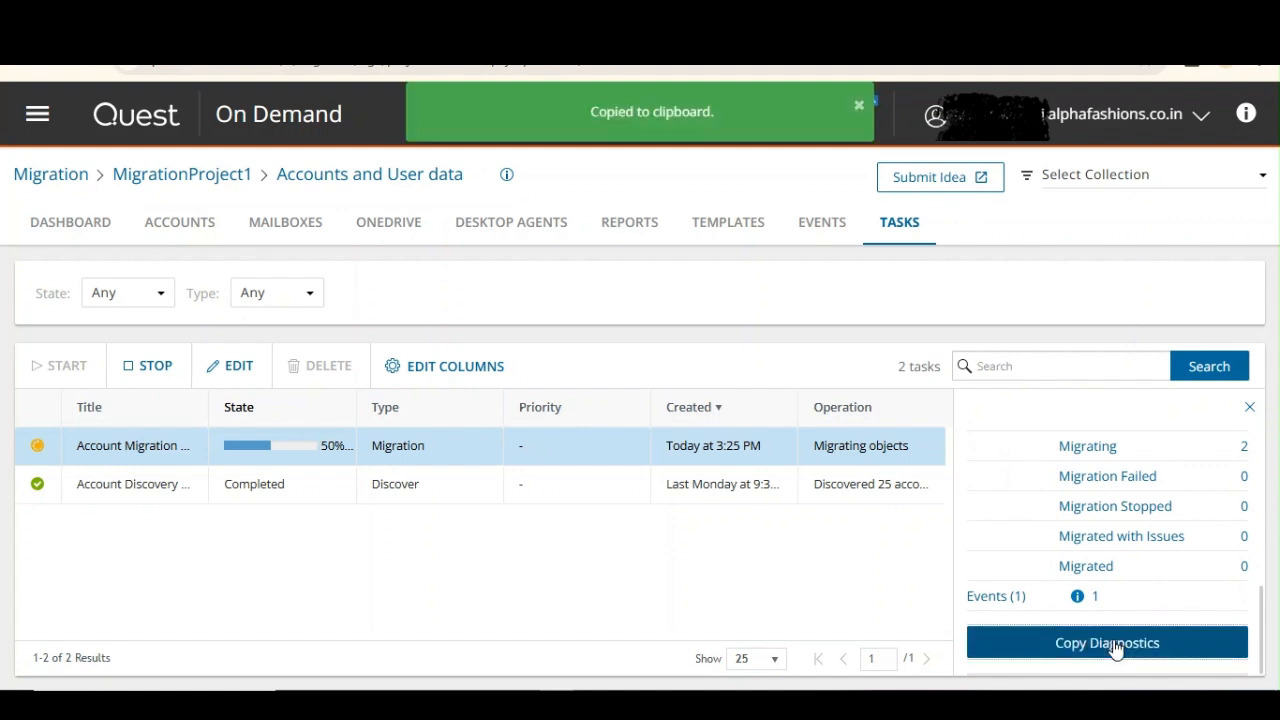
key("alt+Tab")
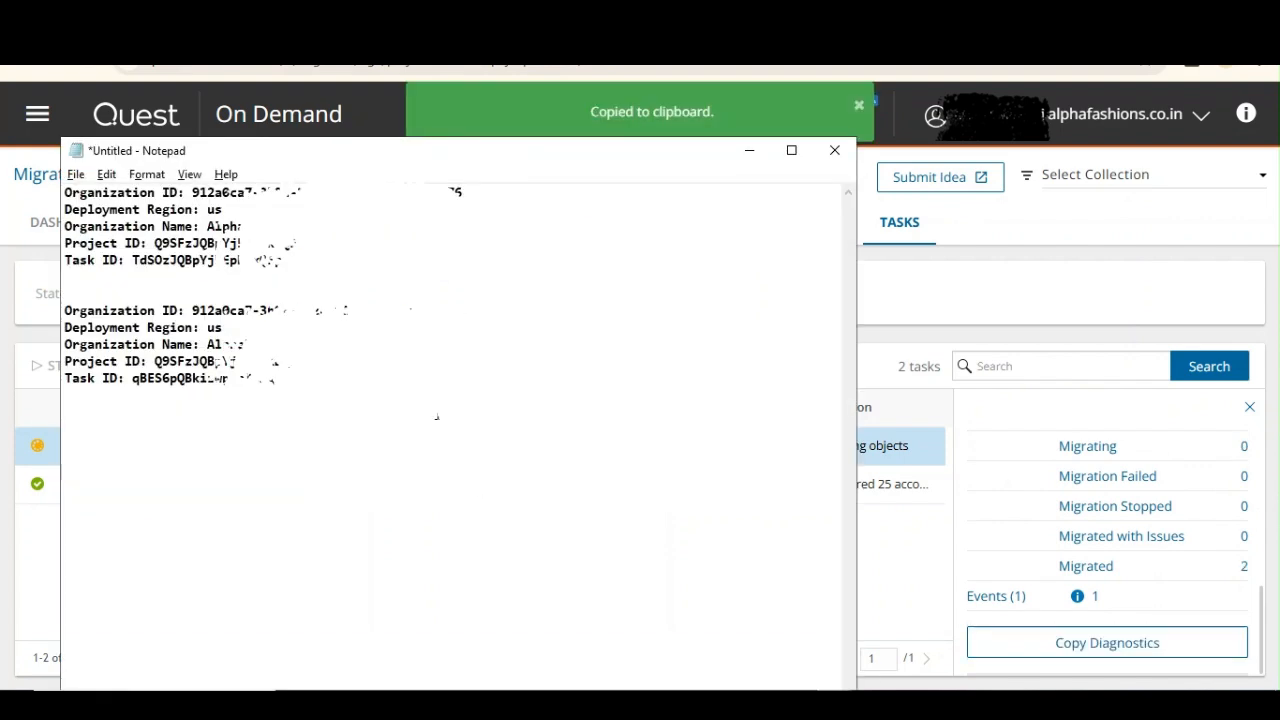
key("ctrl+v")
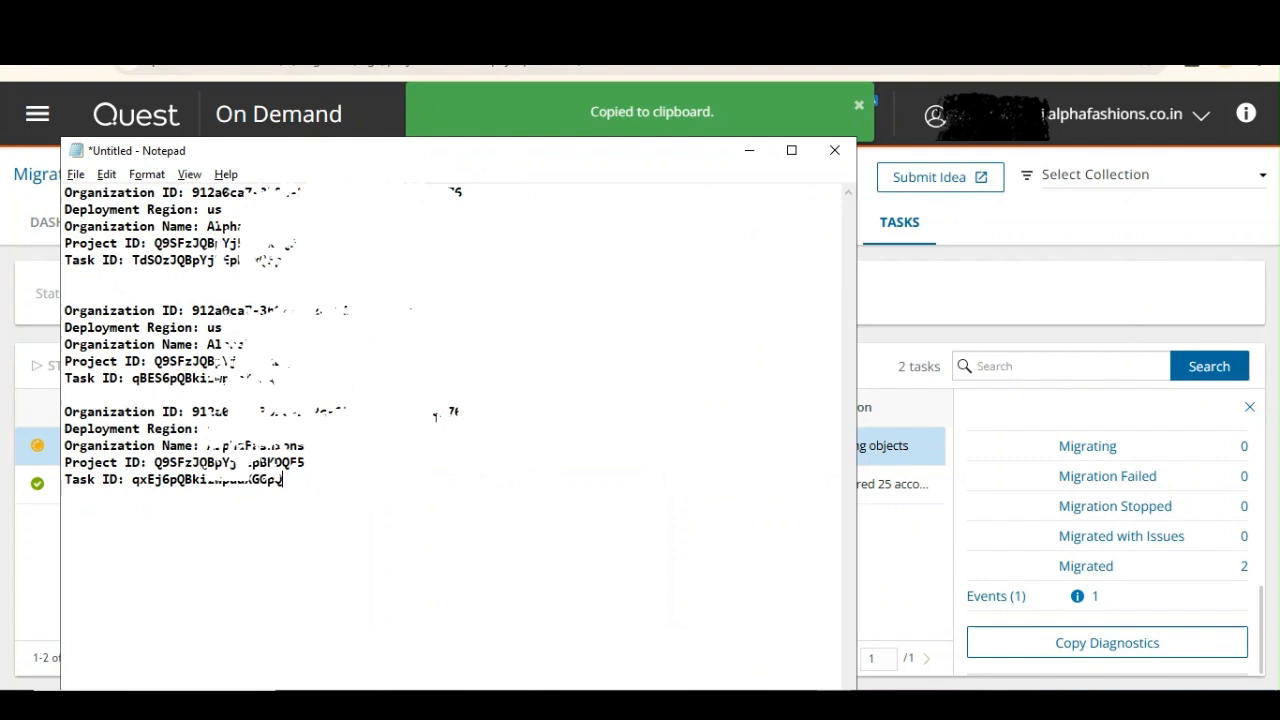
Return to the task list and review the Account Migration Task's status and migrated account counts.
left_click(985, 290)
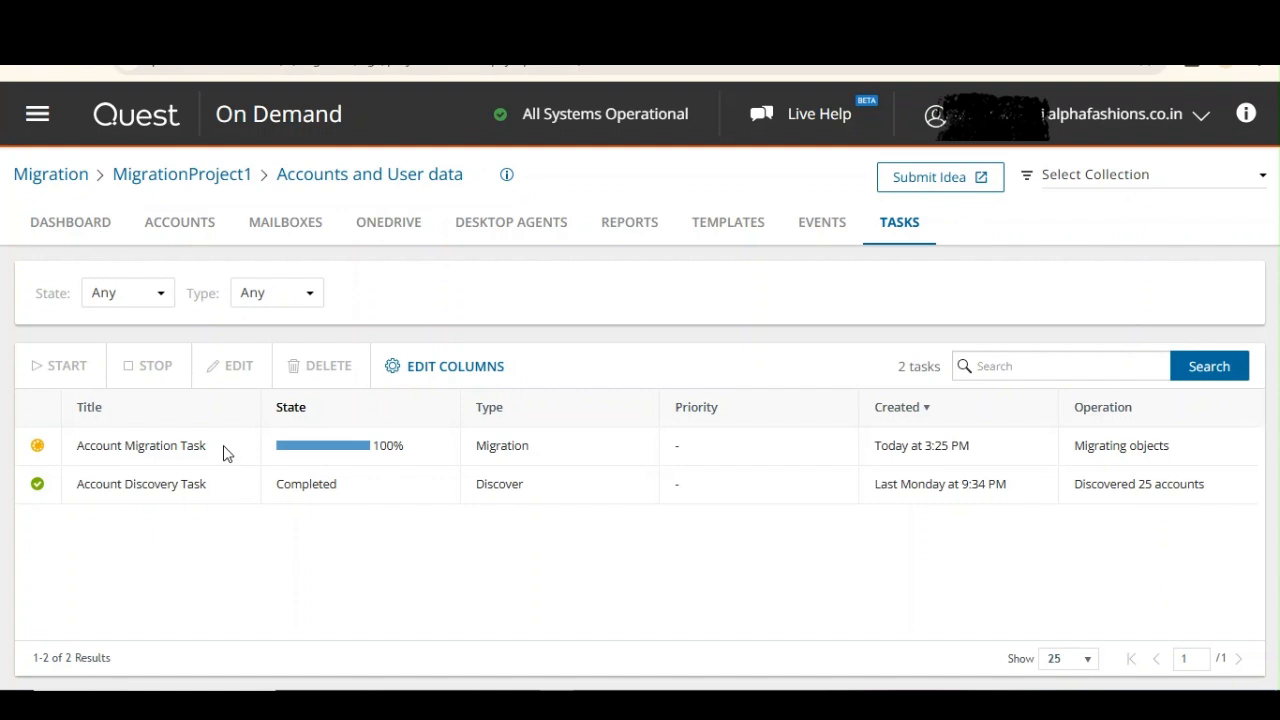
left_click(226, 453)
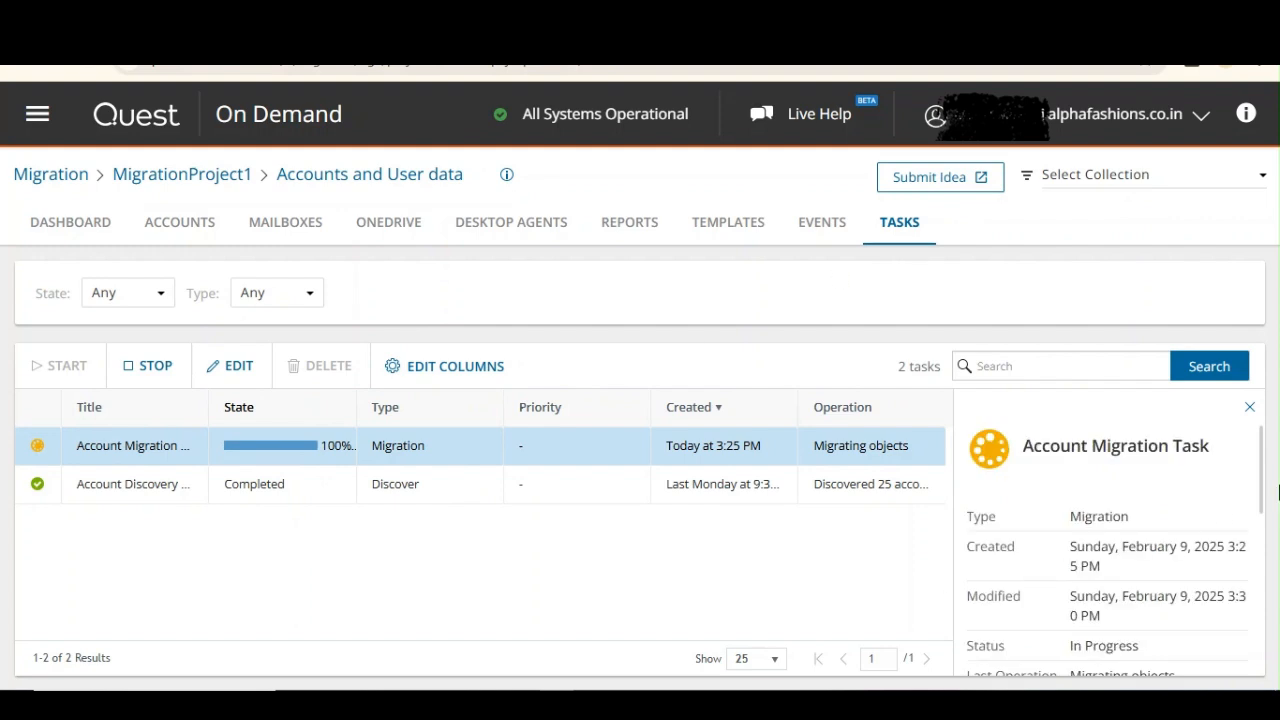
left_click_drag(1263, 458, 1270, 620)
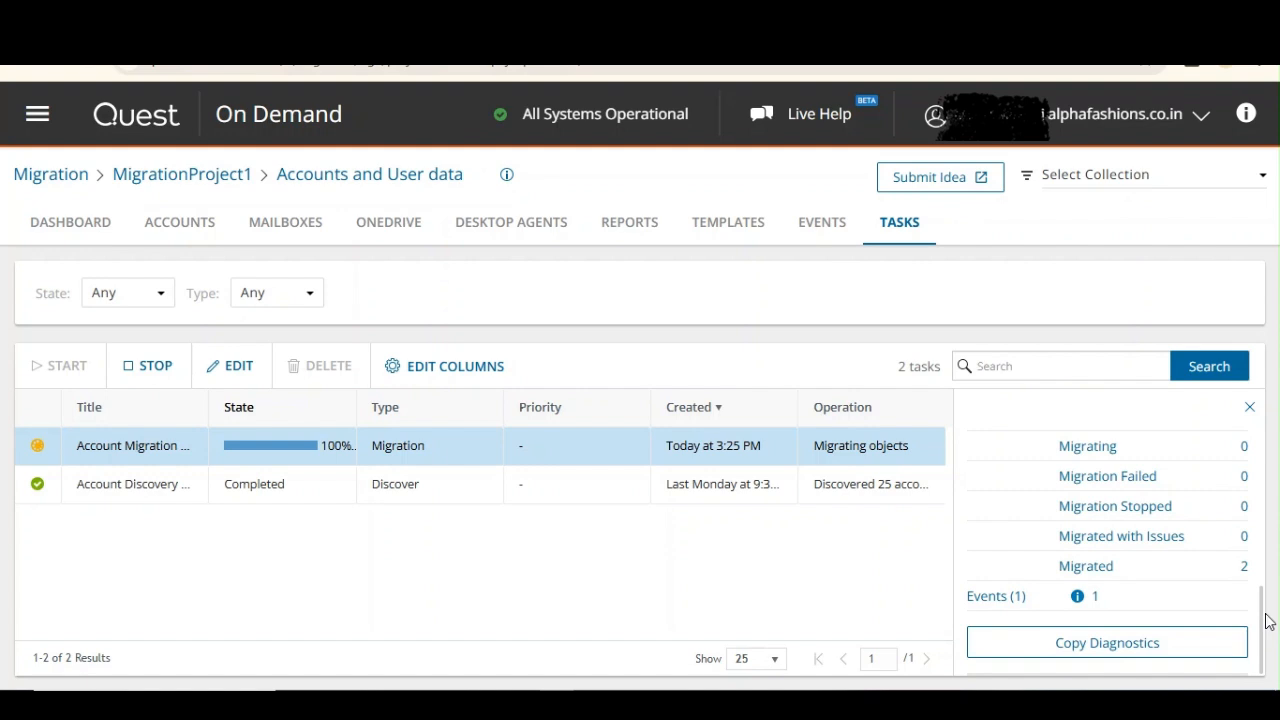
left_click_drag(1266, 622, 1263, 463)
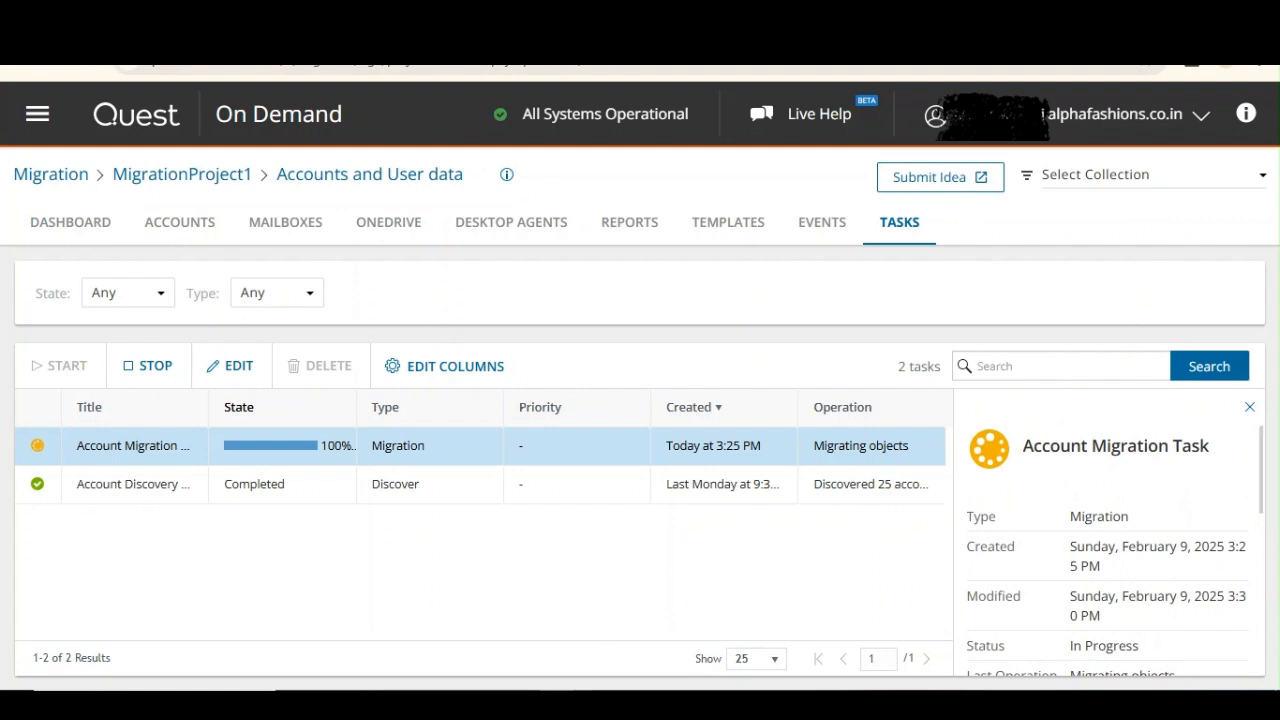
Switch to the Microsoft Entra admin center, refresh the Contoso users, and examine demouser's overview and licenses.
left_click(645, 615)
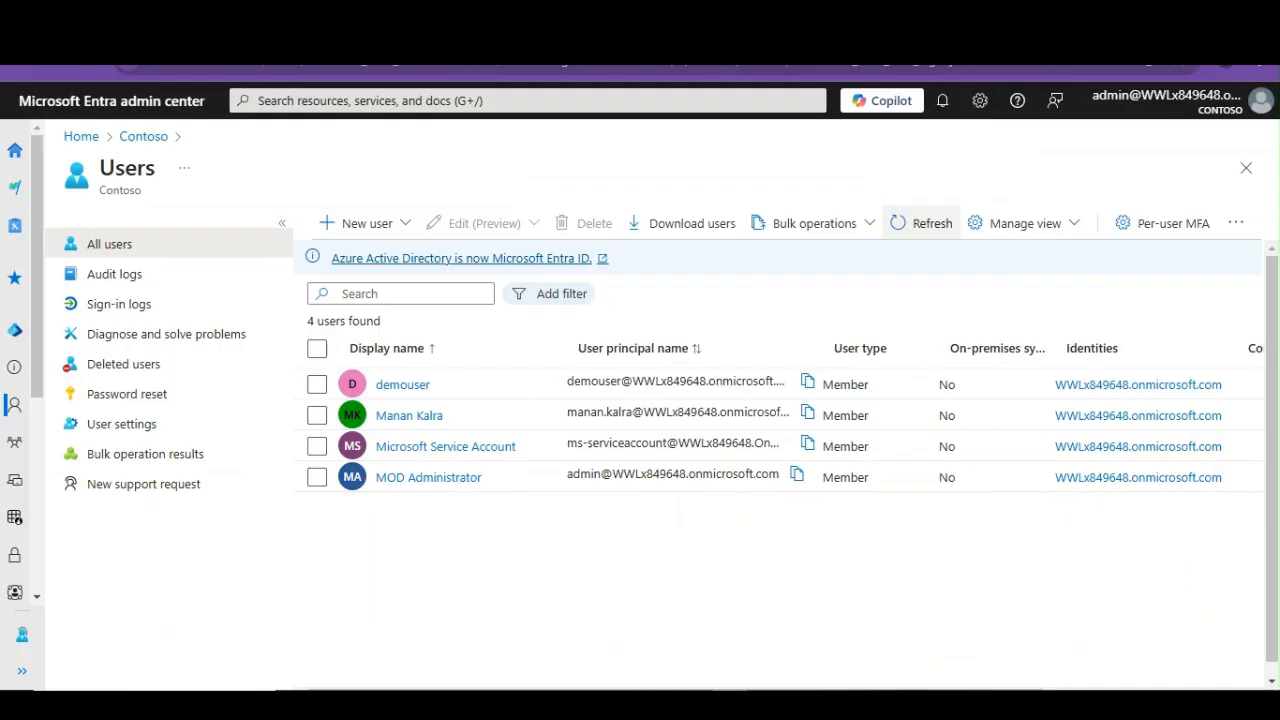
left_click(903, 226)
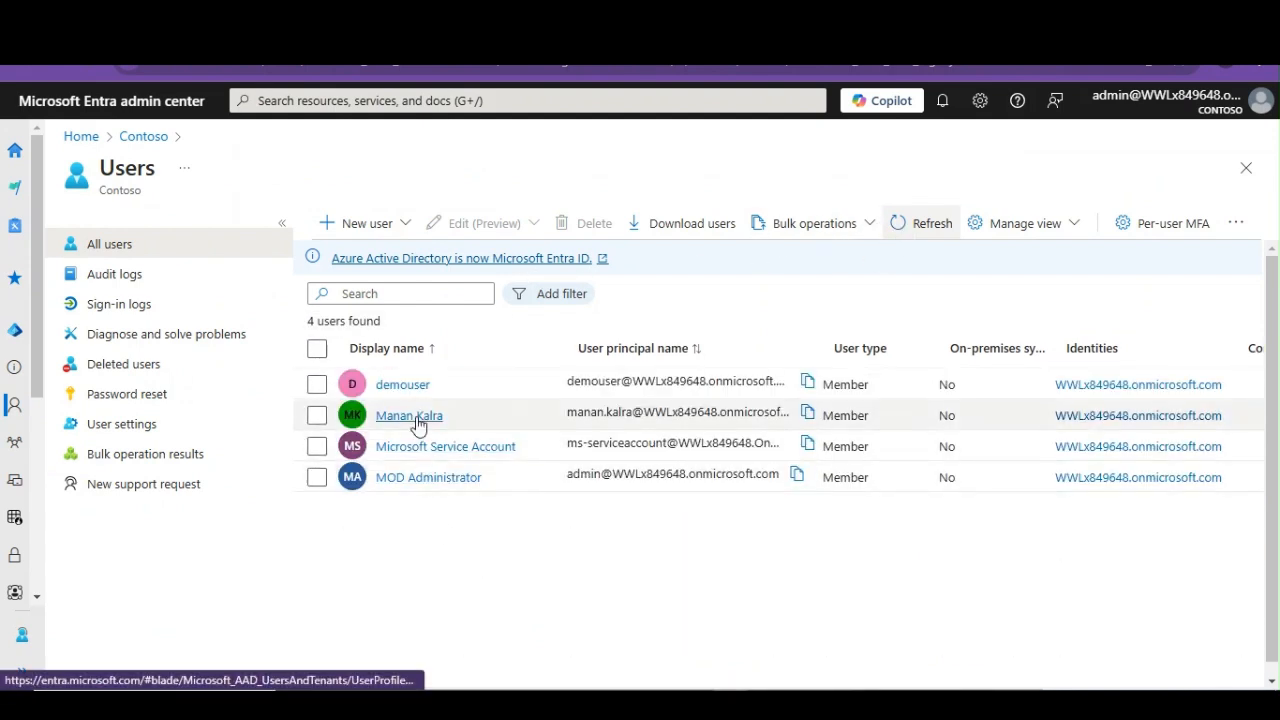
left_click(410, 387)
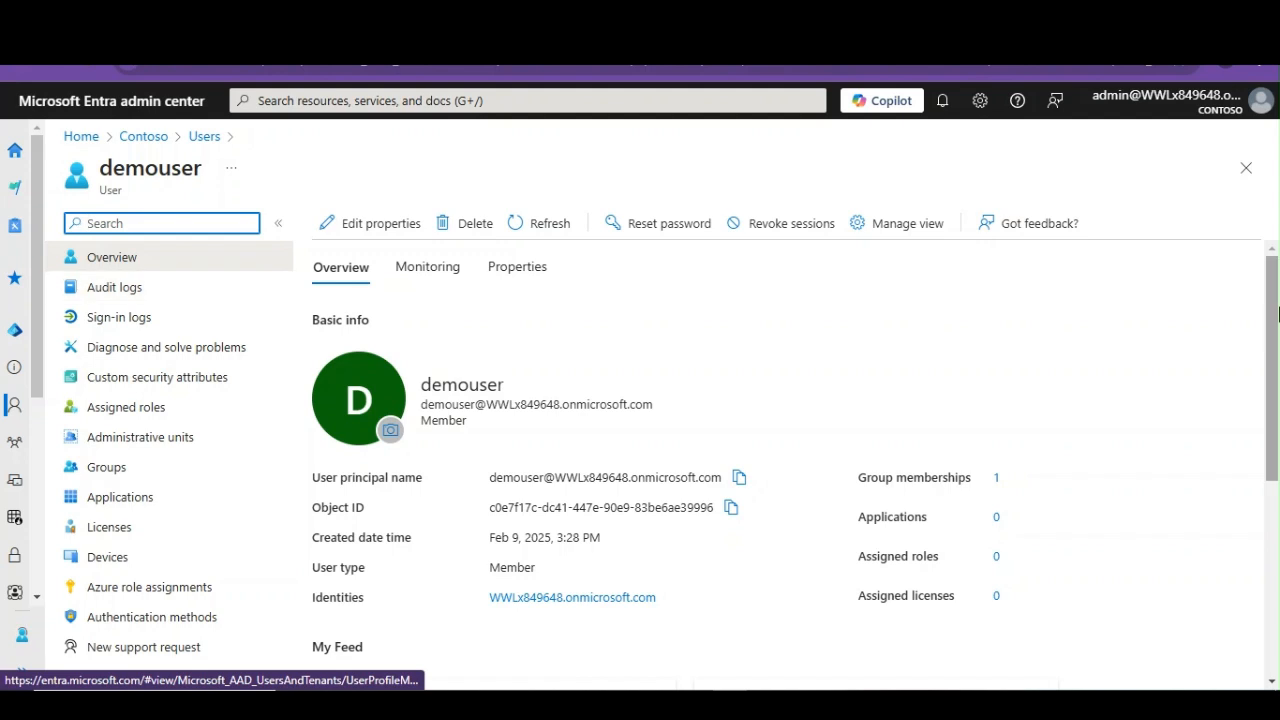
scroll(297, 520, "down", 1)
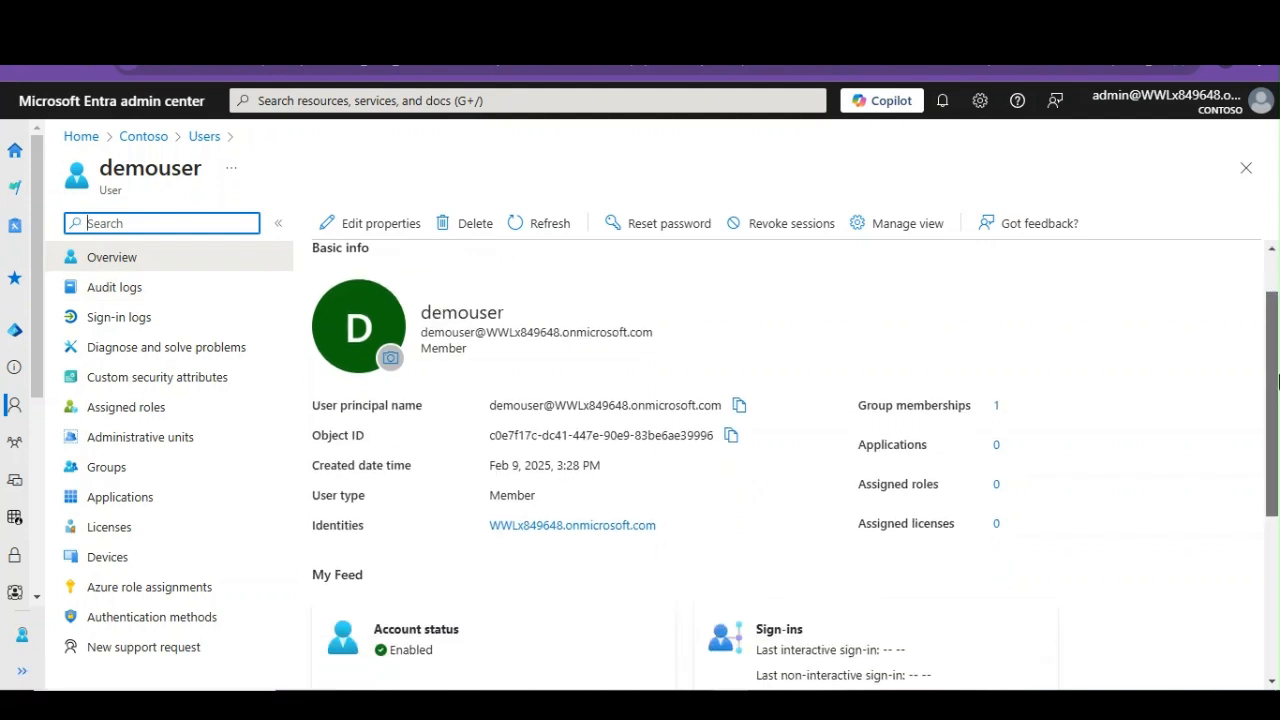
left_click(156, 529)
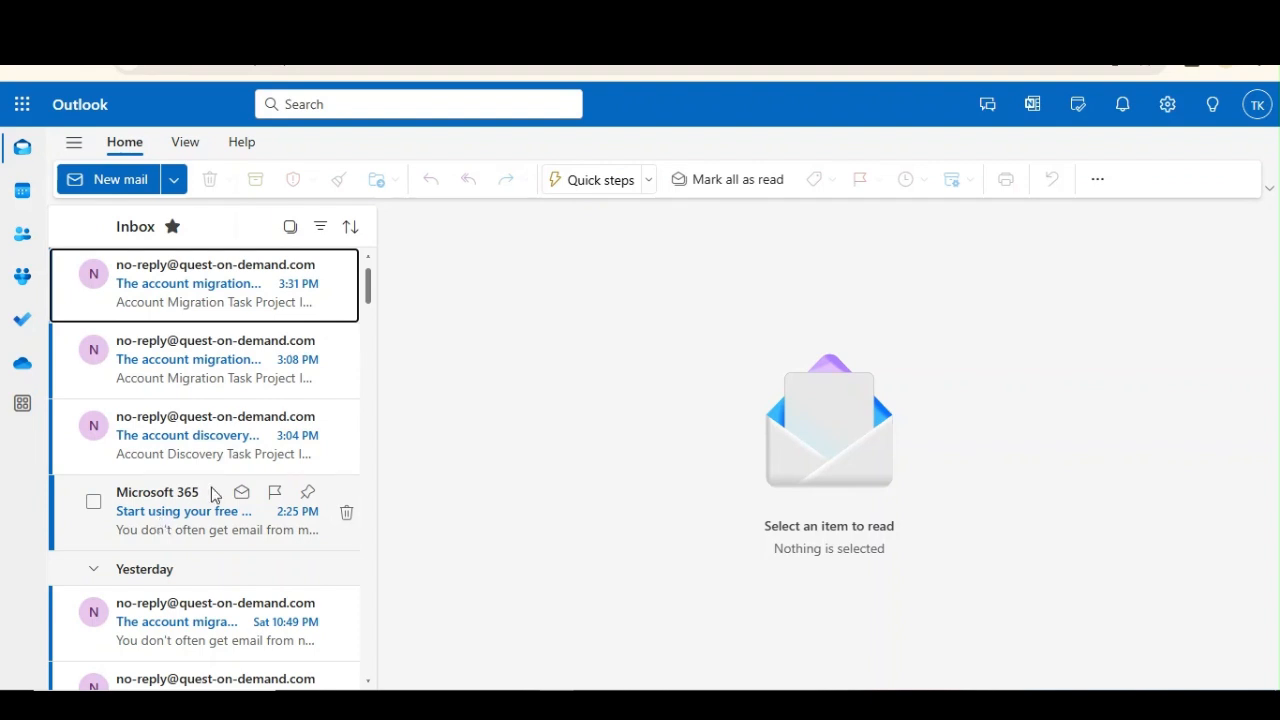
Open the newest account migration notification email from Quest On Demand in the Outlook inbox and read the task summary.
left_click(170, 312)
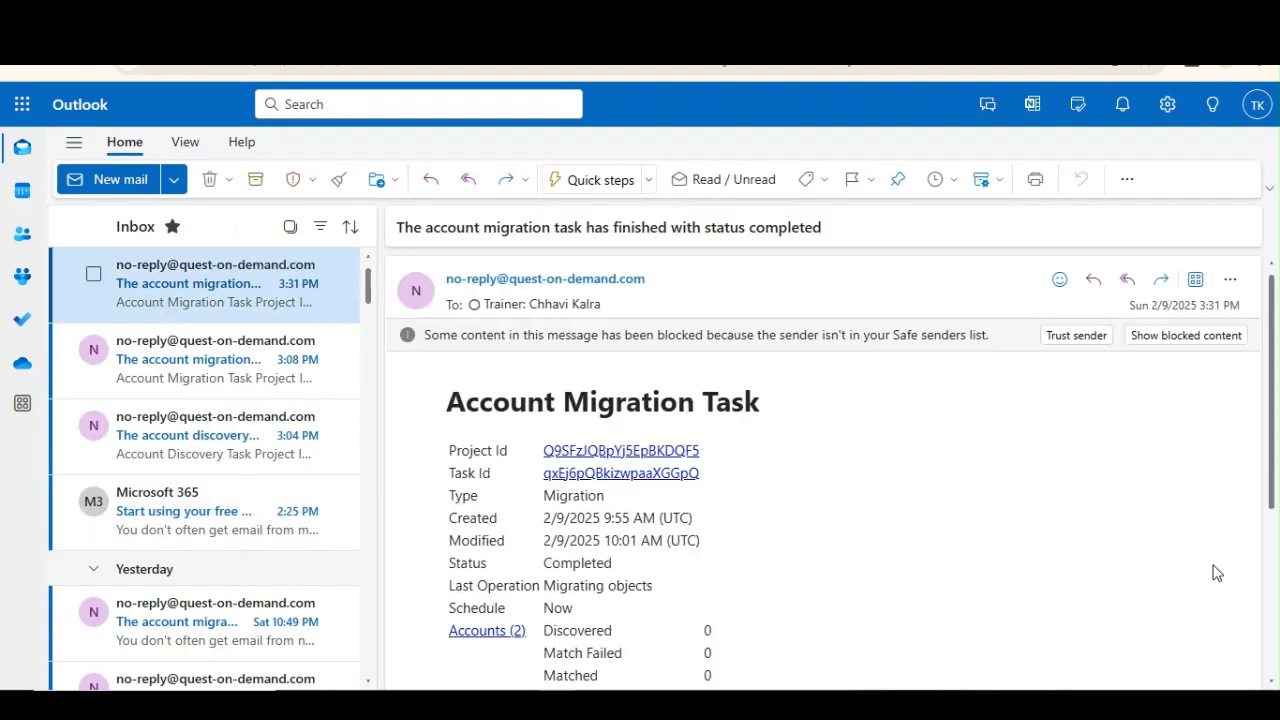
left_click_drag(1273, 415, 1273, 502)
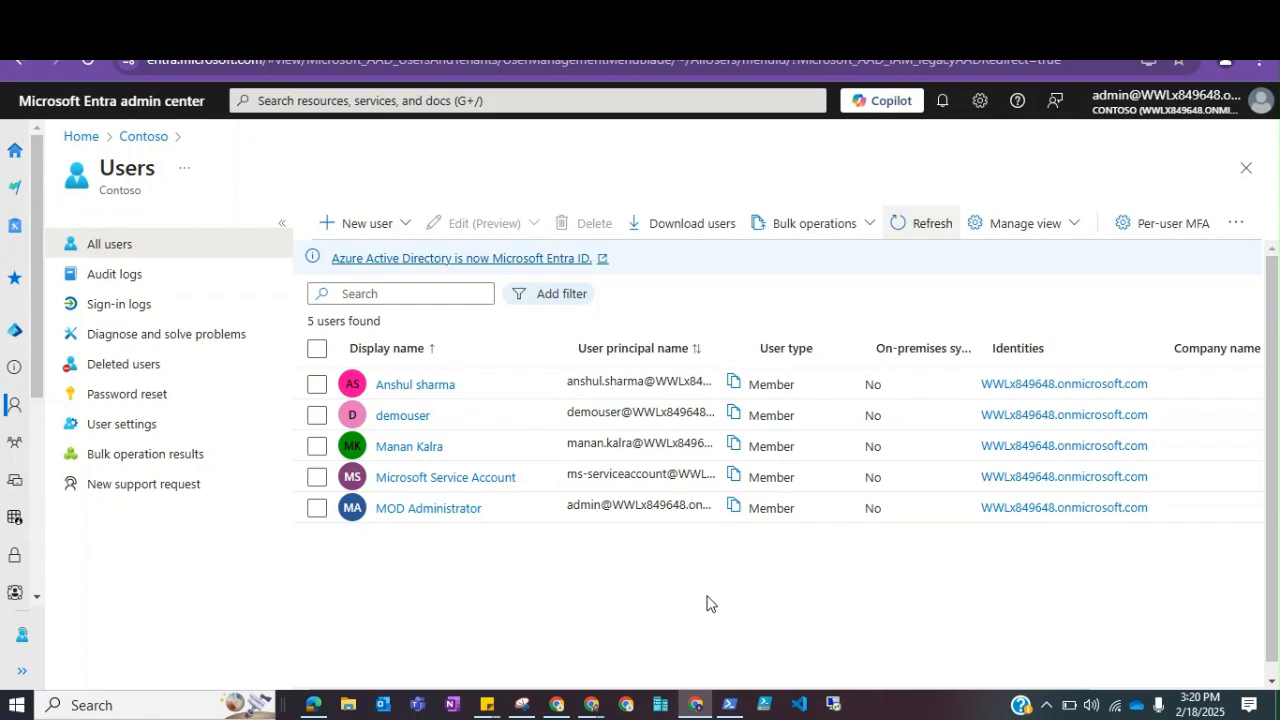
Switch to the source tenant's Microsoft Entra admin center and examine demouser2's name and address properties.
left_click(559, 708)
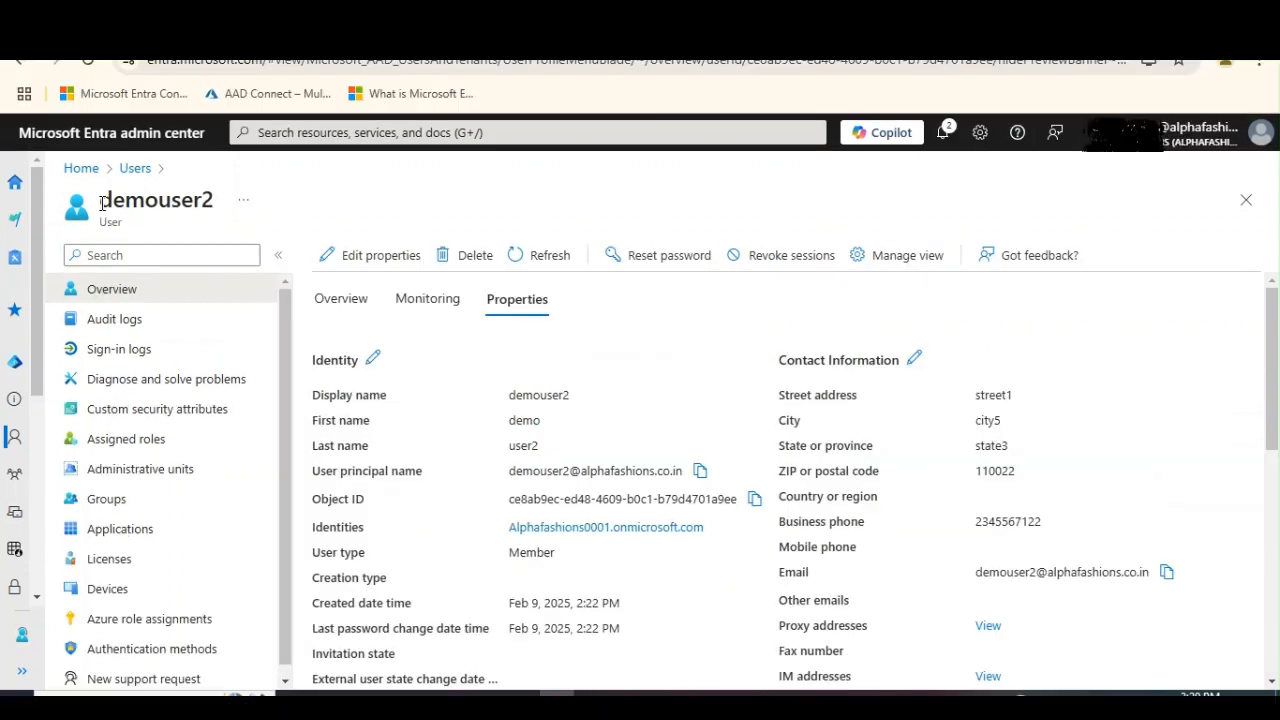
left_click_drag(104, 203, 220, 204)
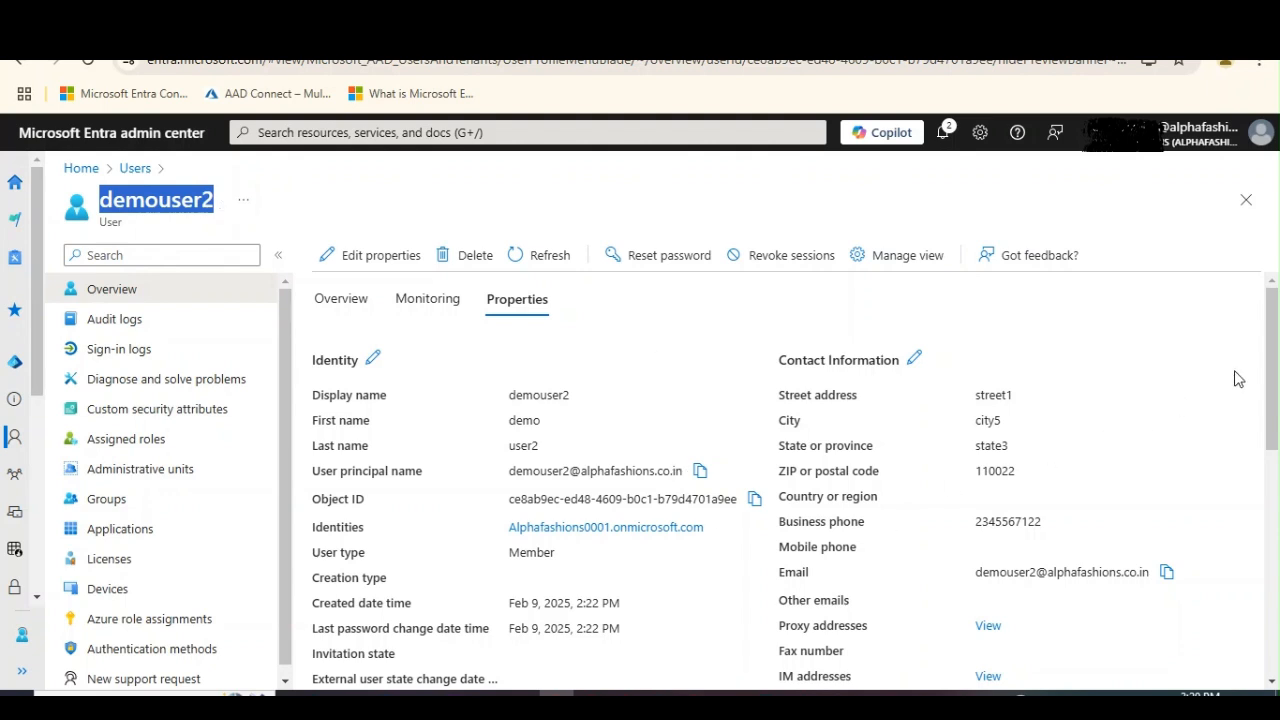
scroll(1278, 358, "down", 1)
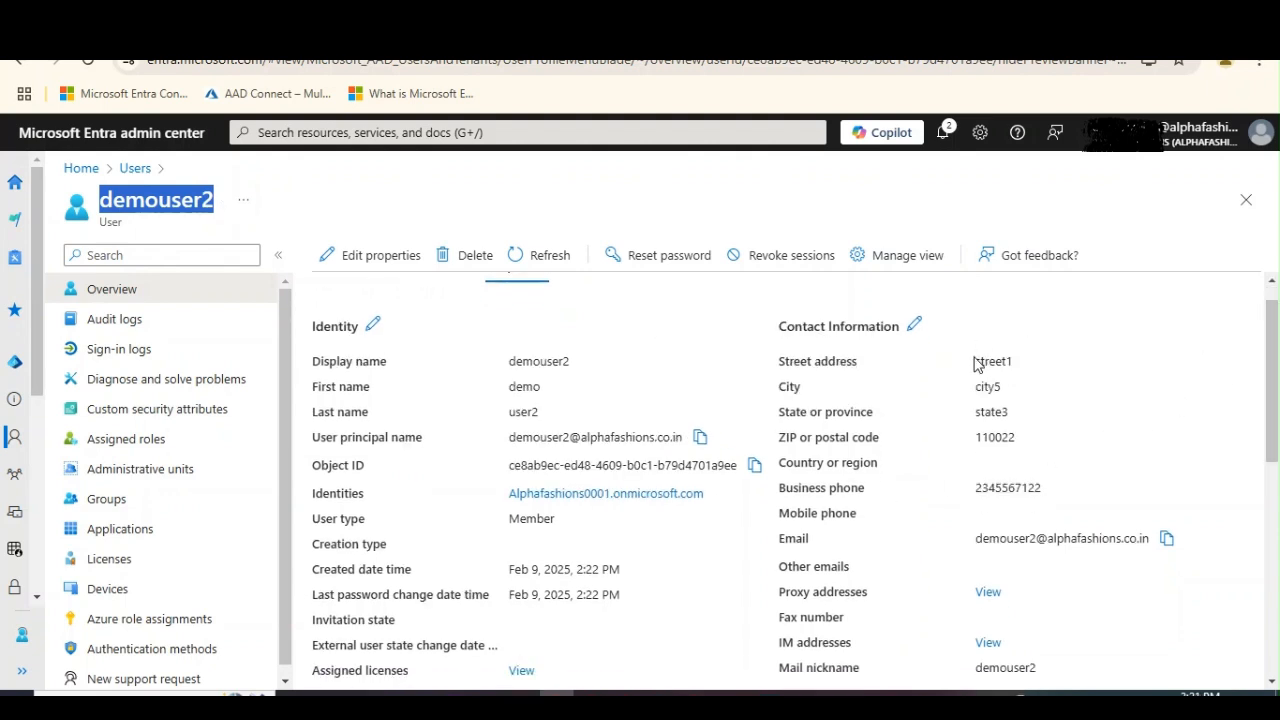
left_click(978, 361)
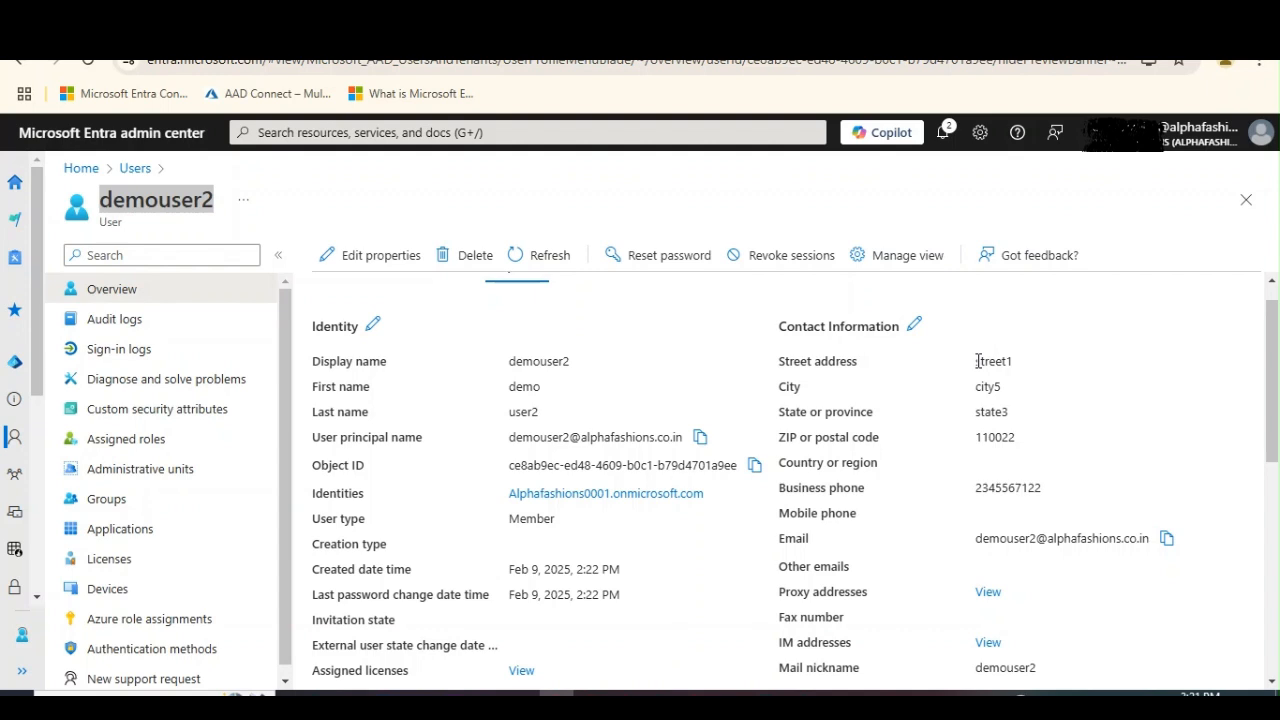
left_click_drag(509, 386, 546, 422)
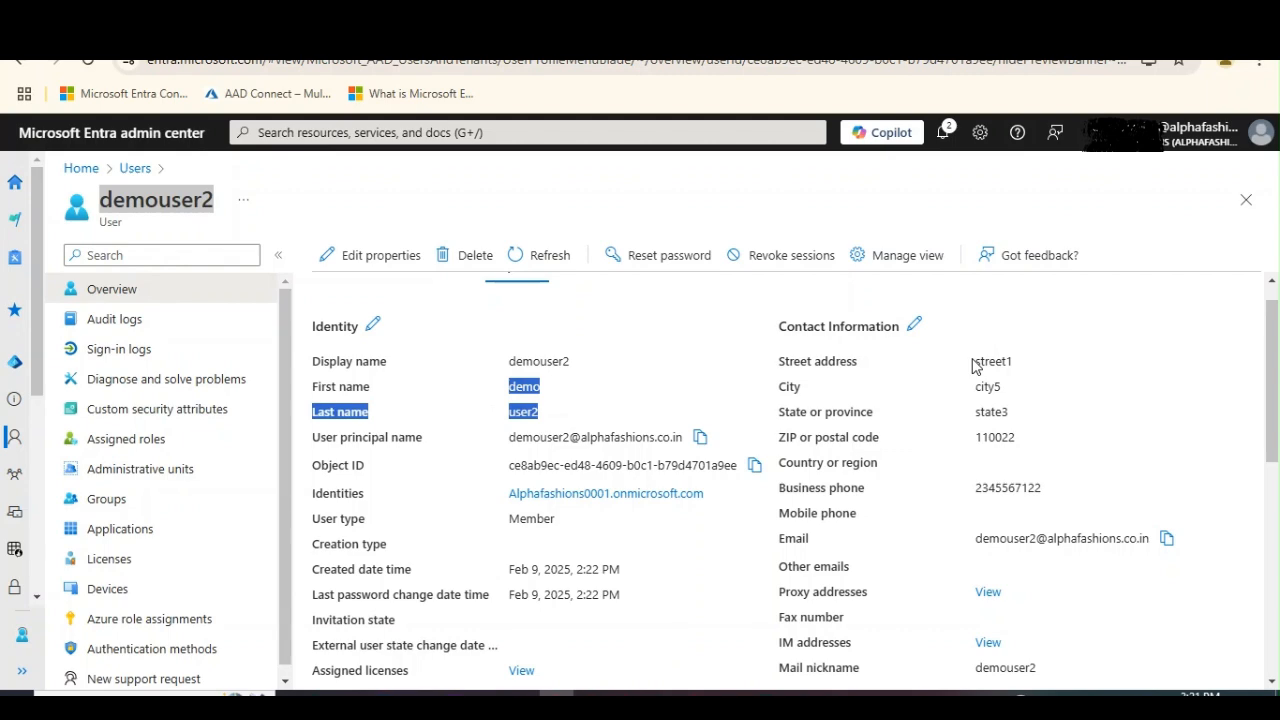
left_click_drag(976, 363, 1043, 471)
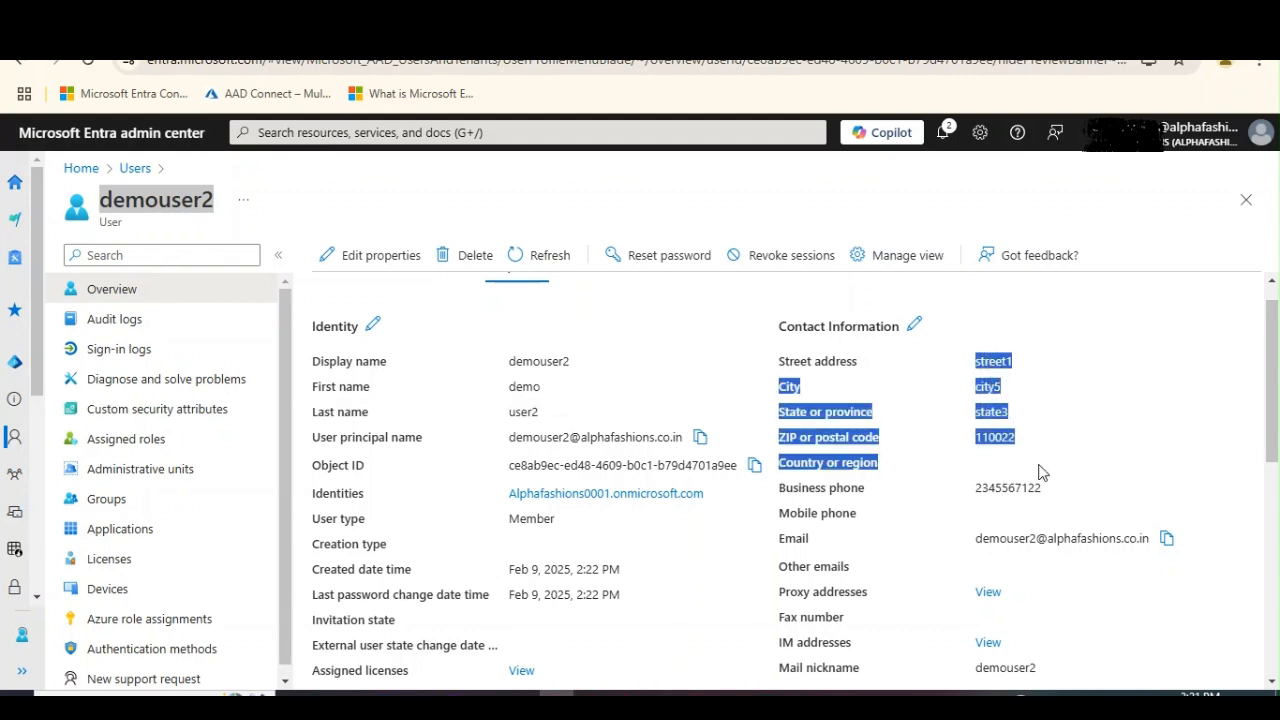
Examine demouser2's job information in the source tenant, from job title to employee type, and return to the users list.
left_click_drag(1277, 418, 1277, 584)
left_click_drag(509, 397, 573, 514)
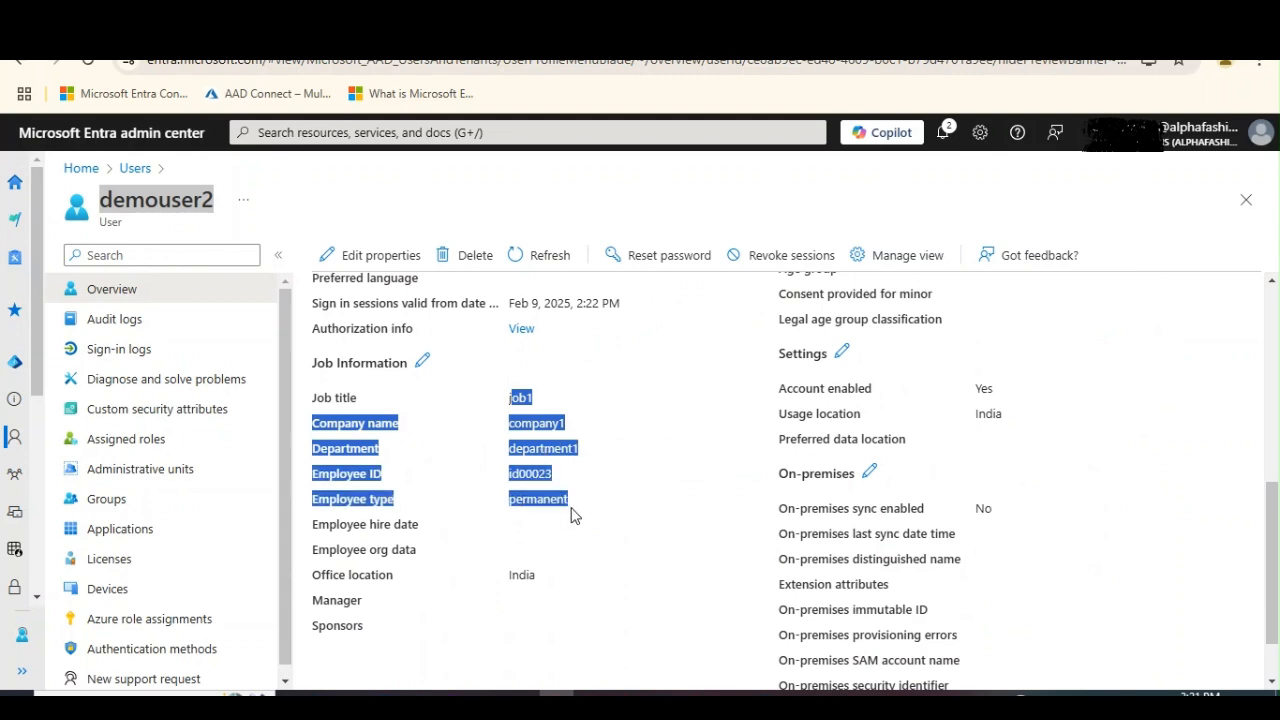
left_click(135, 168)
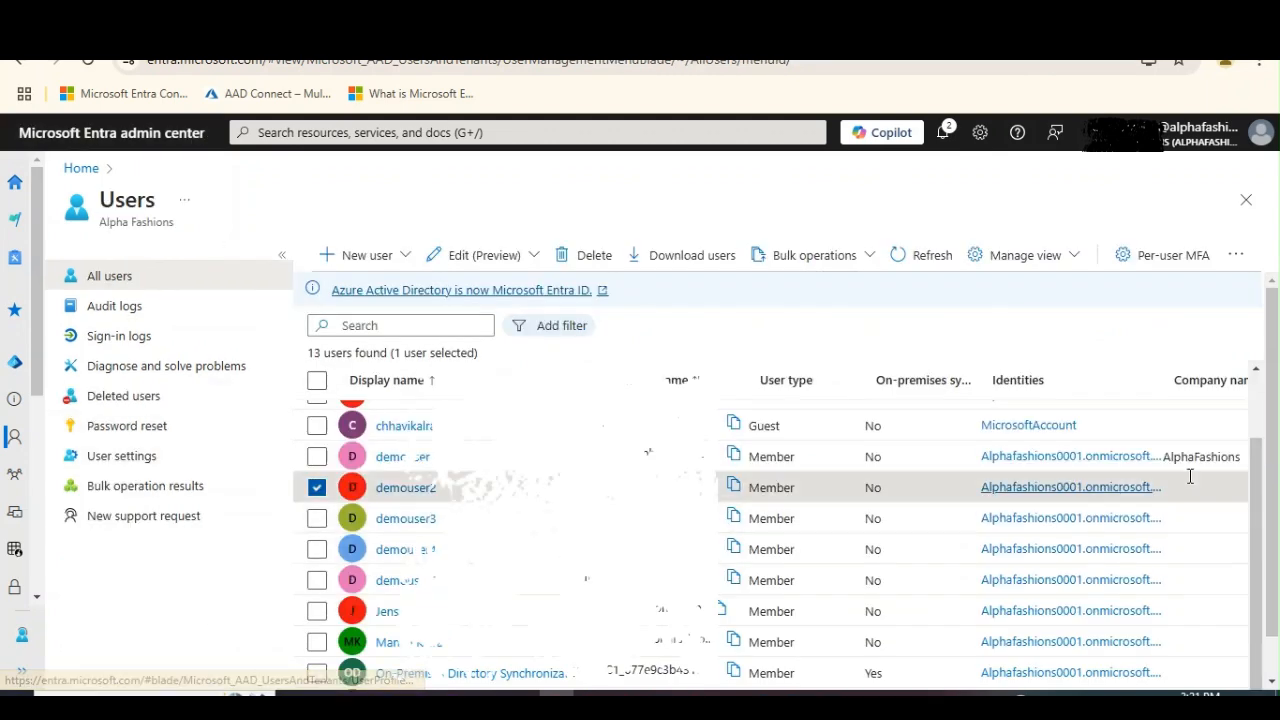
Open the trainer's user account and examine its address and job information properties.
scroll(780, 520, "down", 1)
left_click(460, 660)
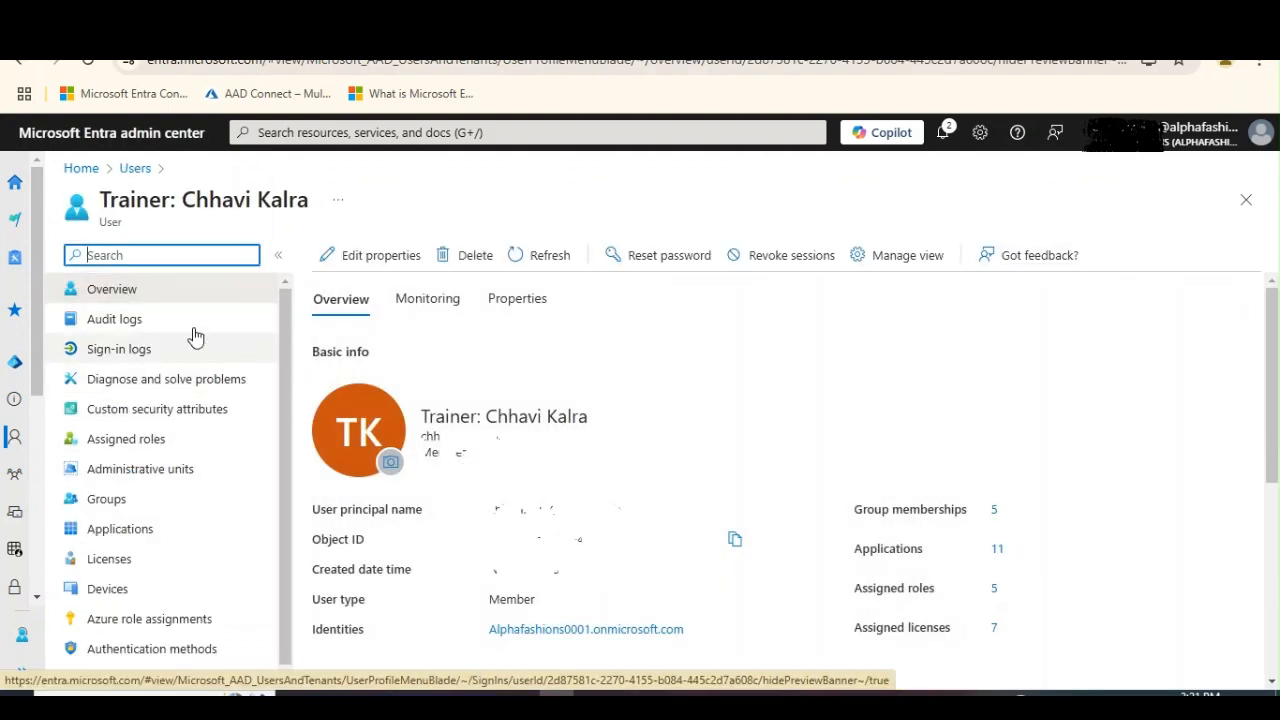
left_click(533, 305)
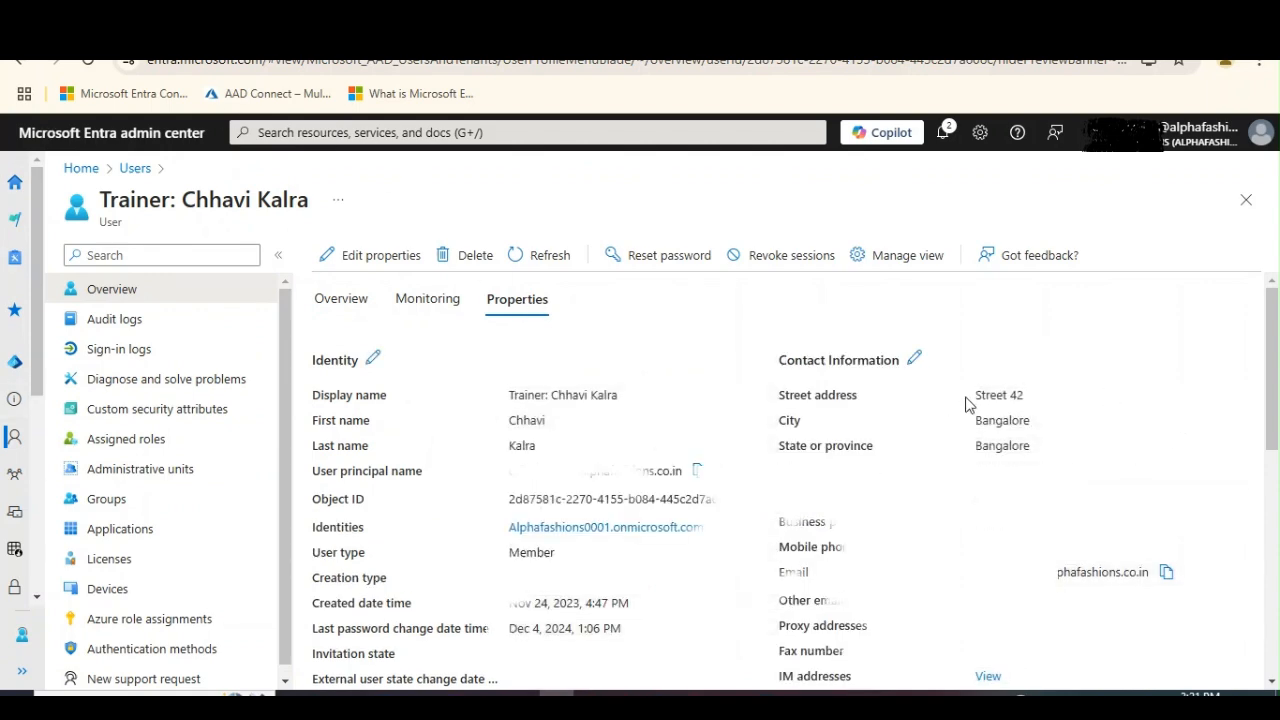
left_click_drag(1016, 496, 1016, 521)
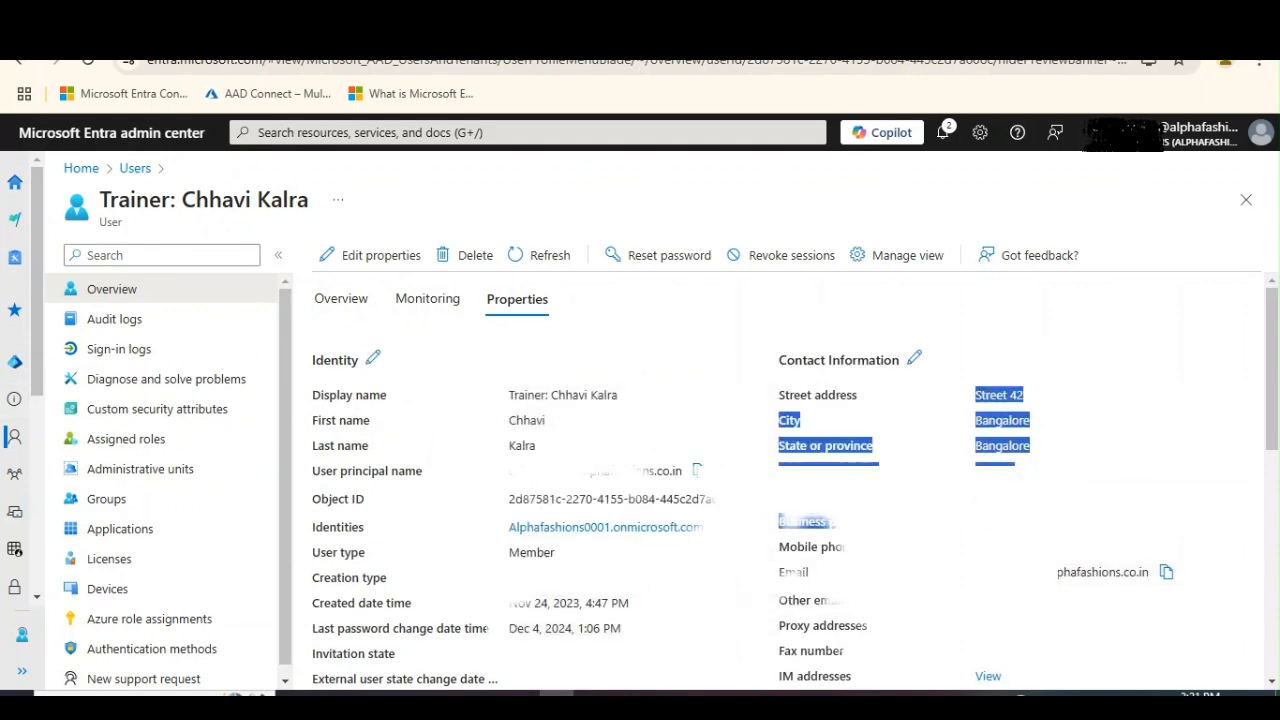
scroll(1240, 443, "down", 10)
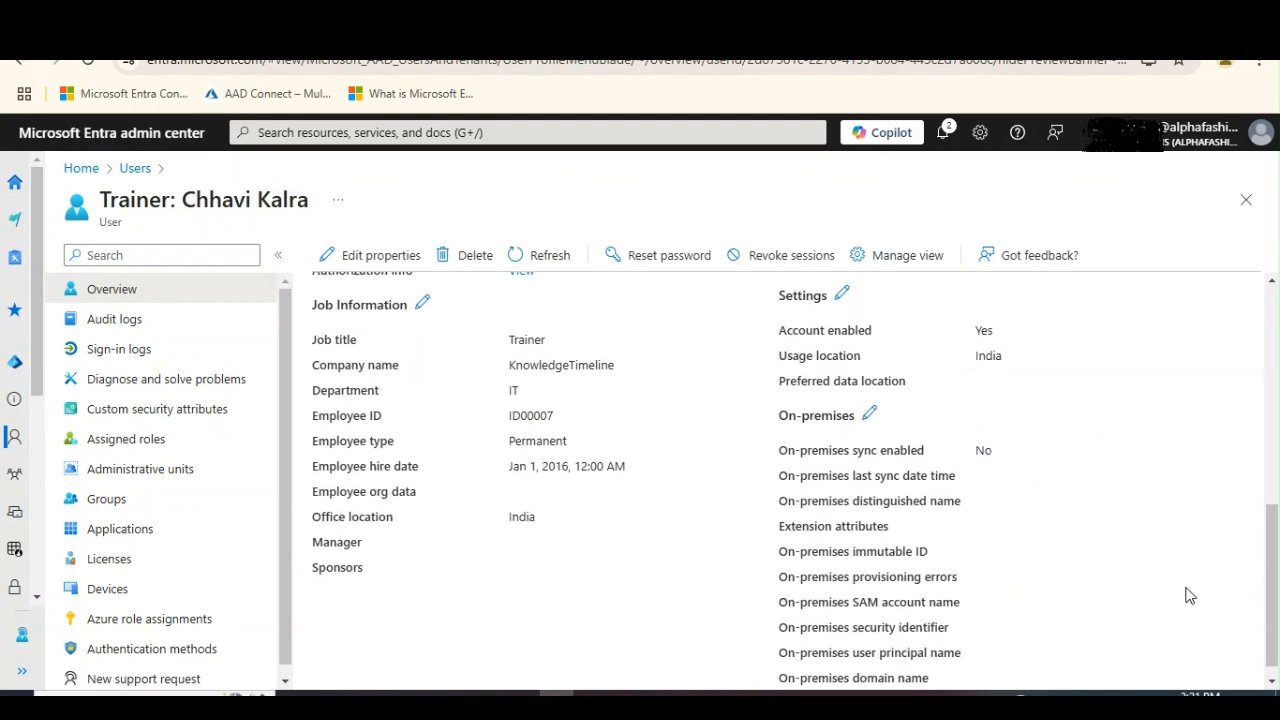
left_click_drag(512, 340, 628, 469)
Switch to the Contoso tenant's Microsoft Entra admin center and refresh the users list.
left_click(135, 168)
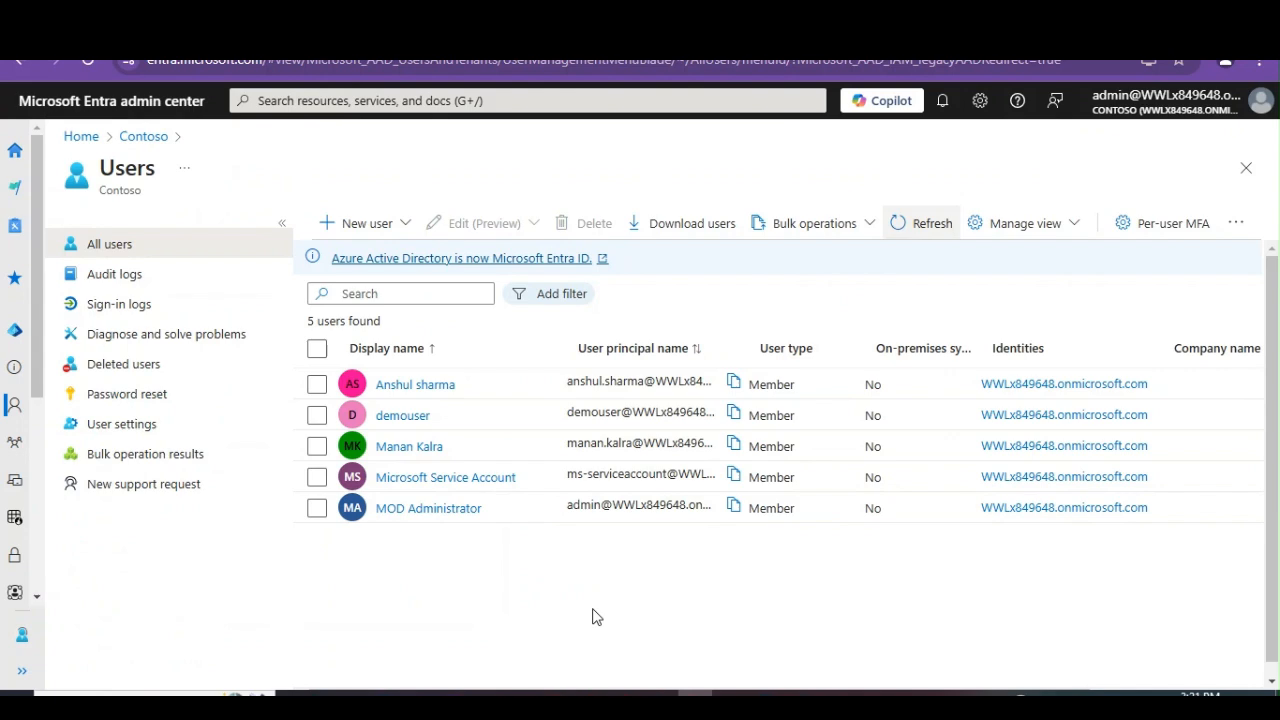
left_click(906, 224)
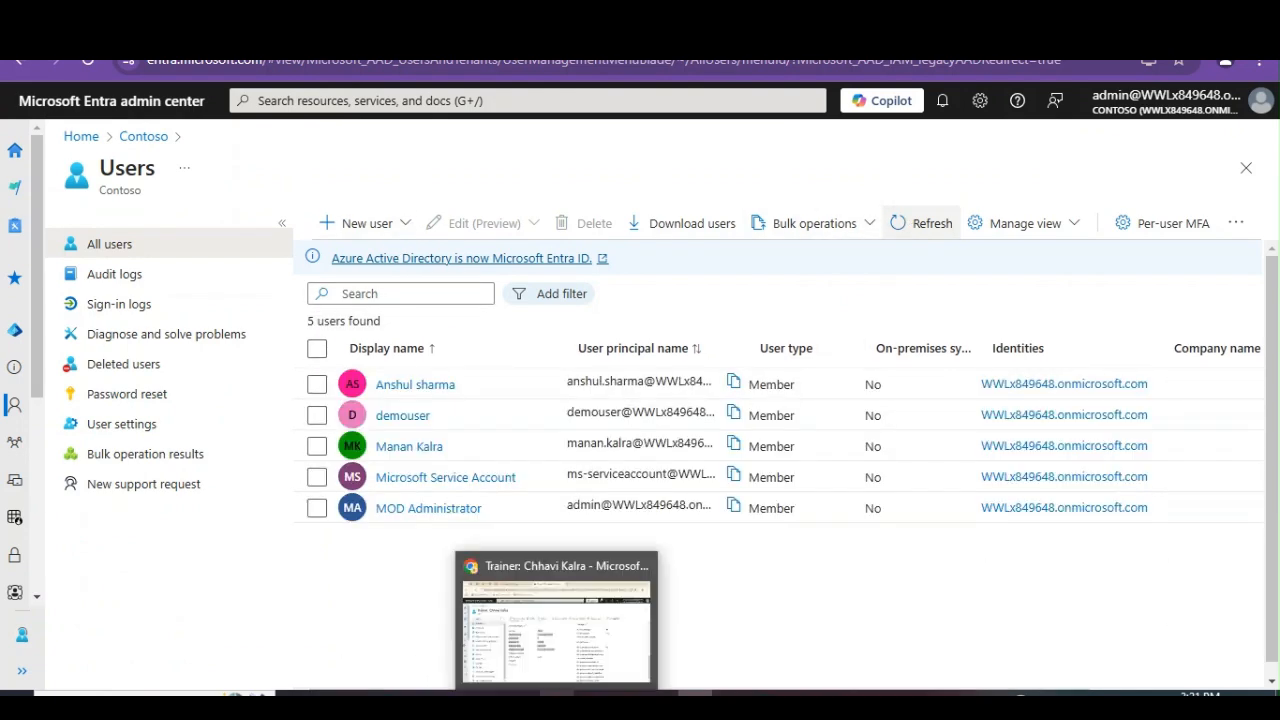
Switch to Quest On Demand and select the trainer account and demouser2 in the accounts list.
left_click(516, 640)
key("ctrl+Tab")
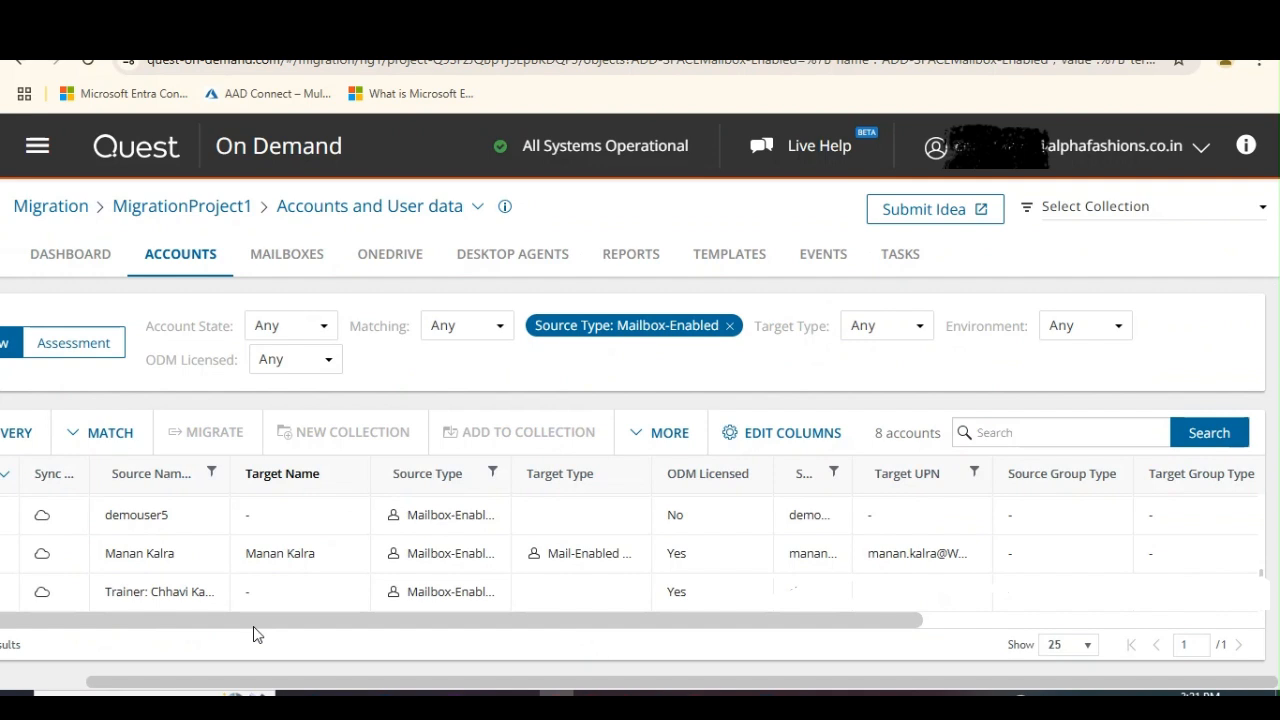
left_click_drag(170, 687, 29, 688)
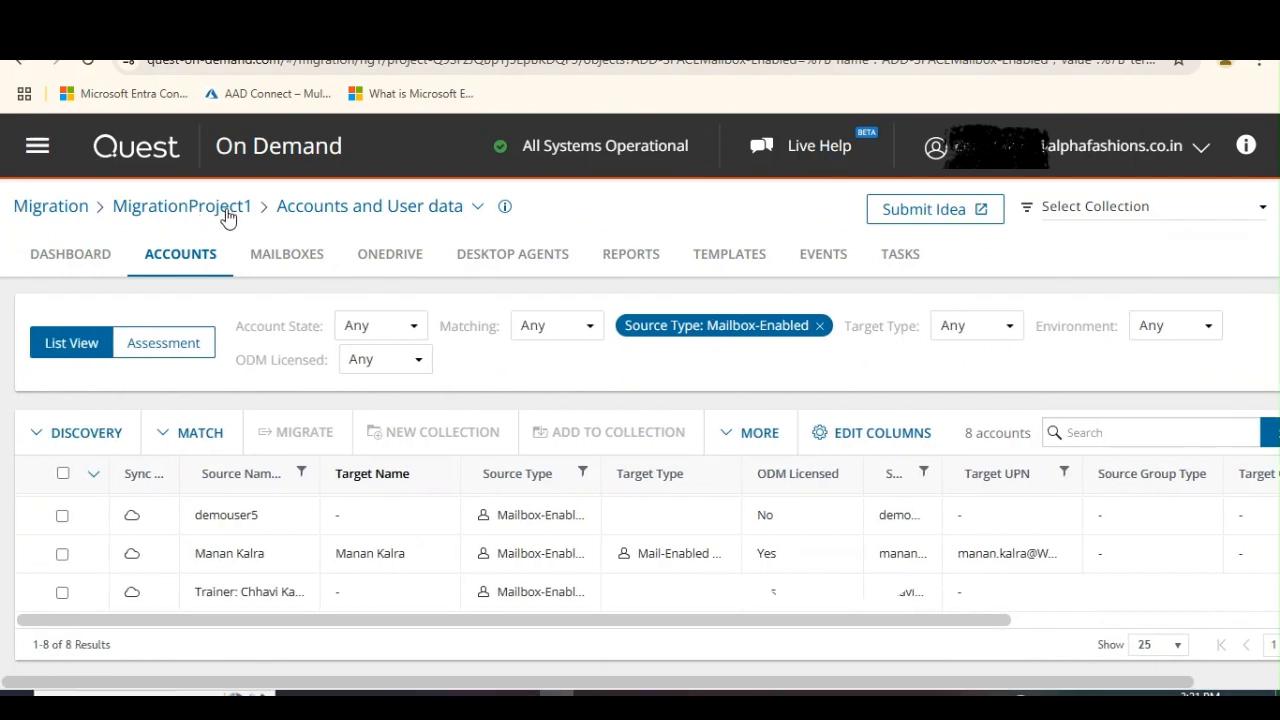
left_click(62, 594)
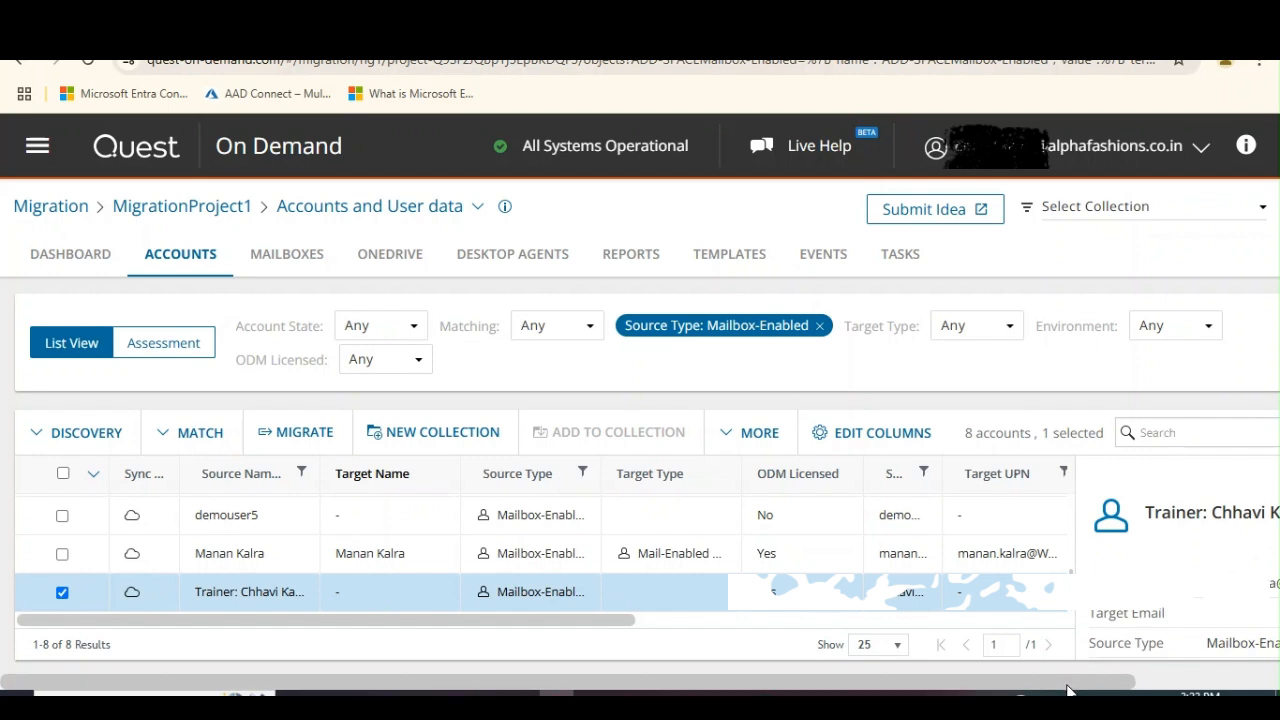
scroll(1075, 565, "up", 3)
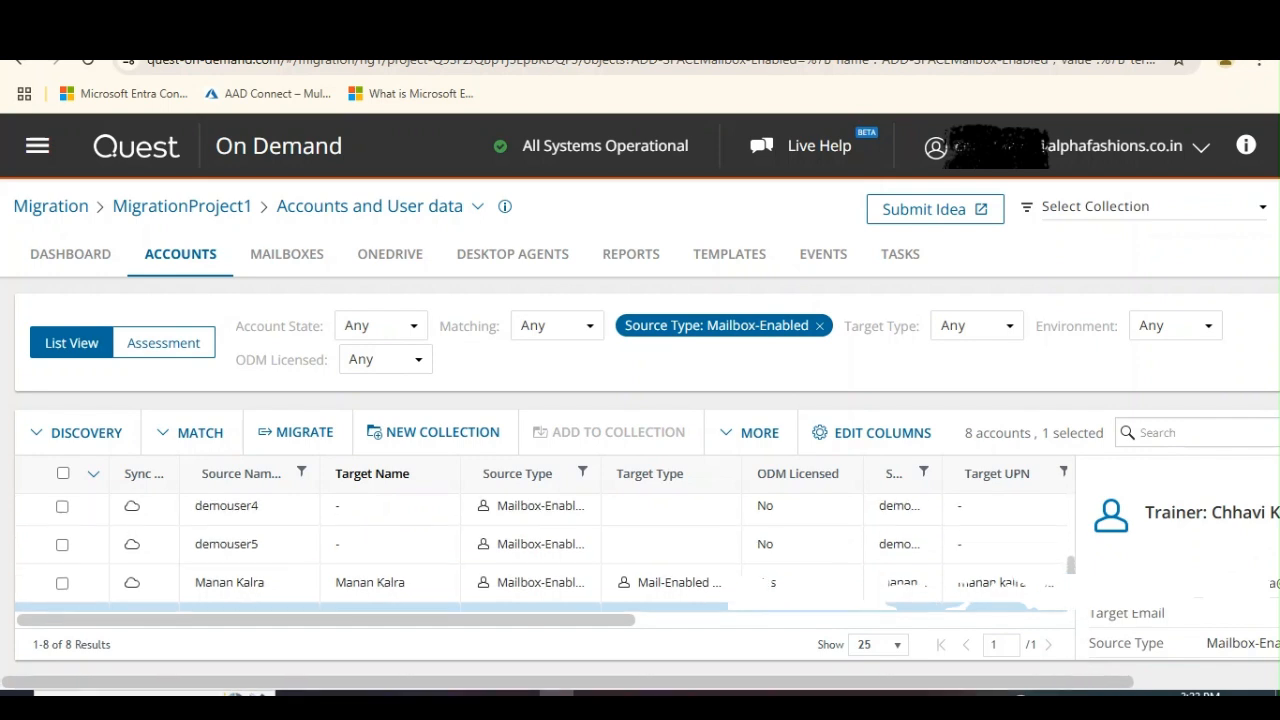
scroll(1080, 550, "up", 1)
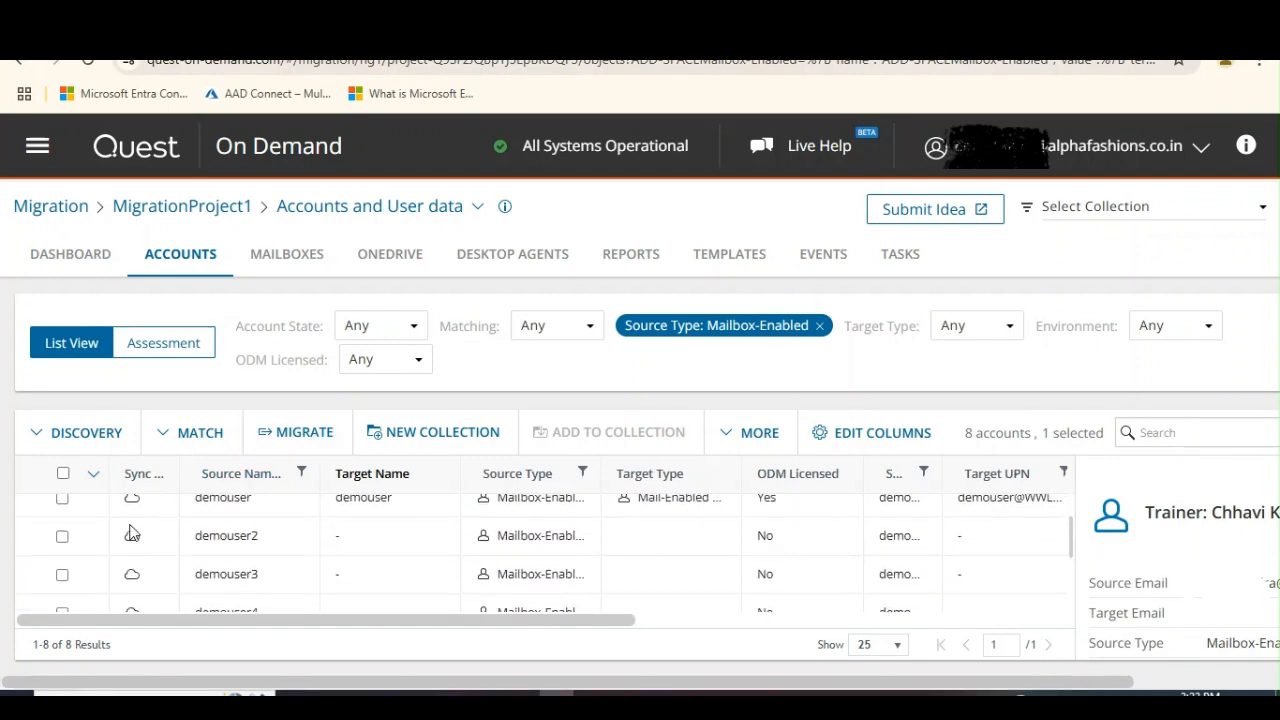
left_click(62, 537)
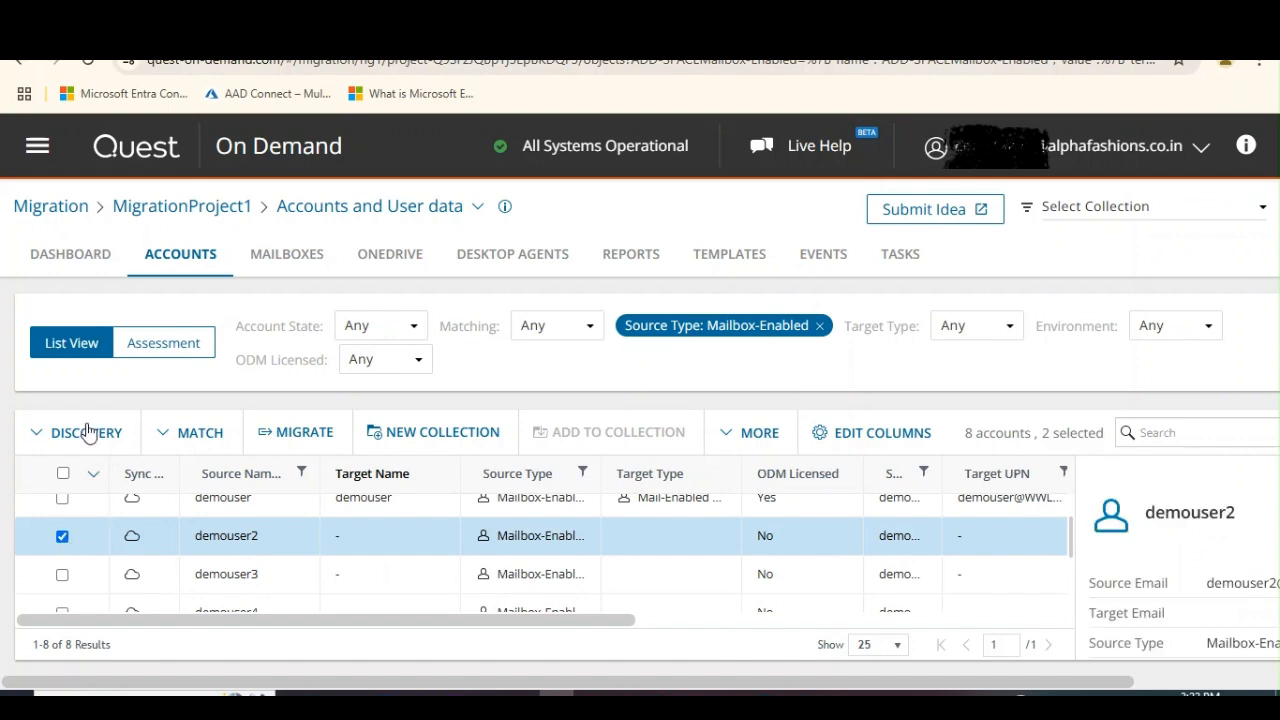
Start a new account migration task named Account Migration Task for the selected accounts, with WWLx849648.onmicrosoft.com as custom target domain.
left_click(296, 436)
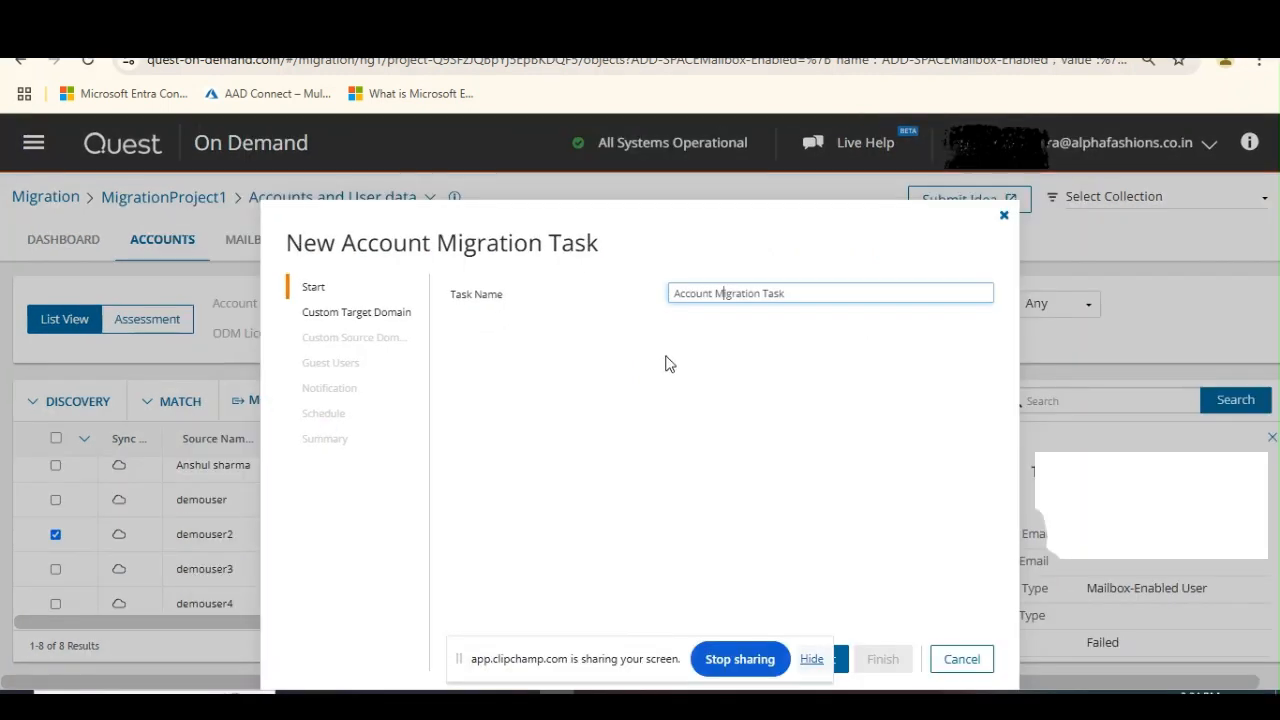
left_click(818, 662)
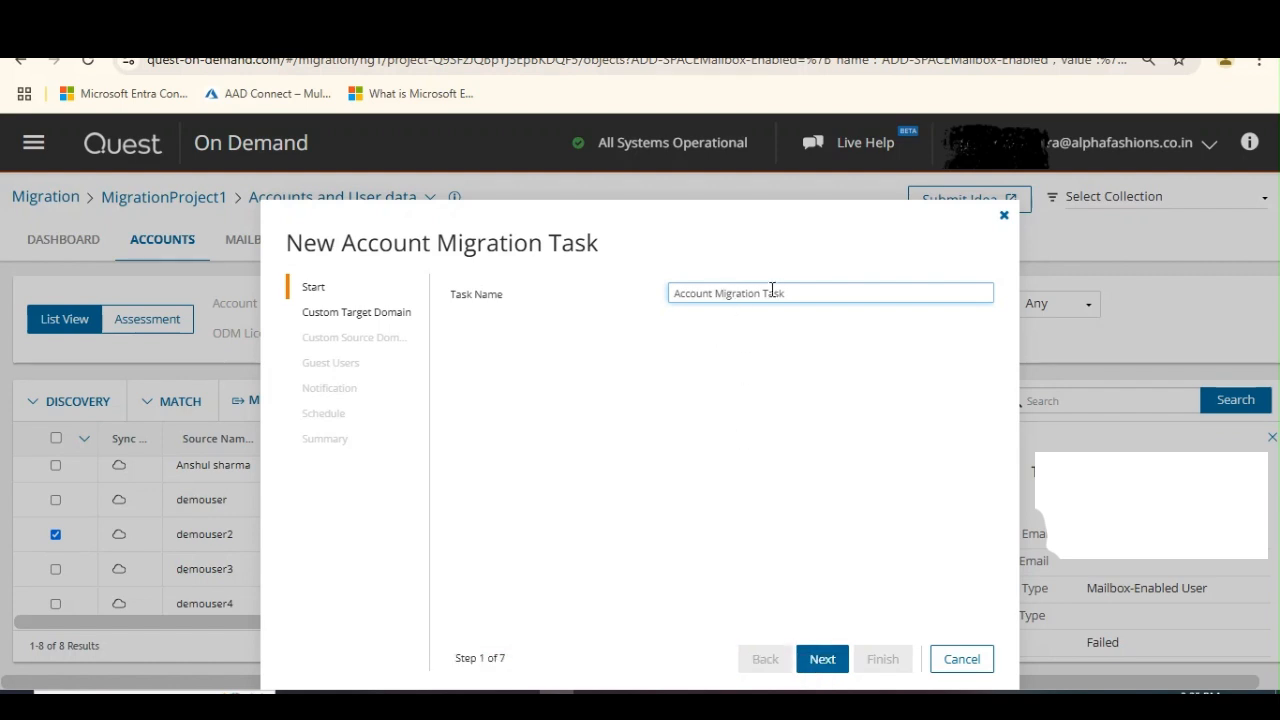
triple_click(741, 301)
left_click(827, 661)
left_click(726, 365)
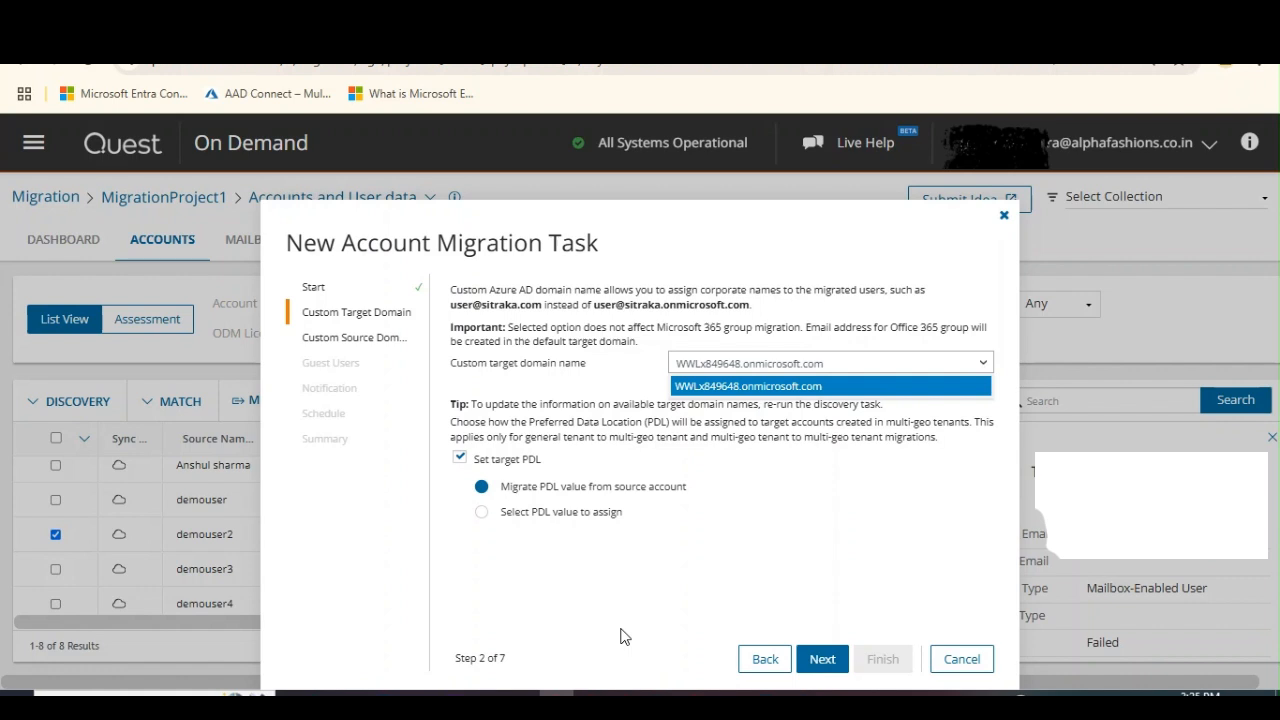
left_click(822, 660)
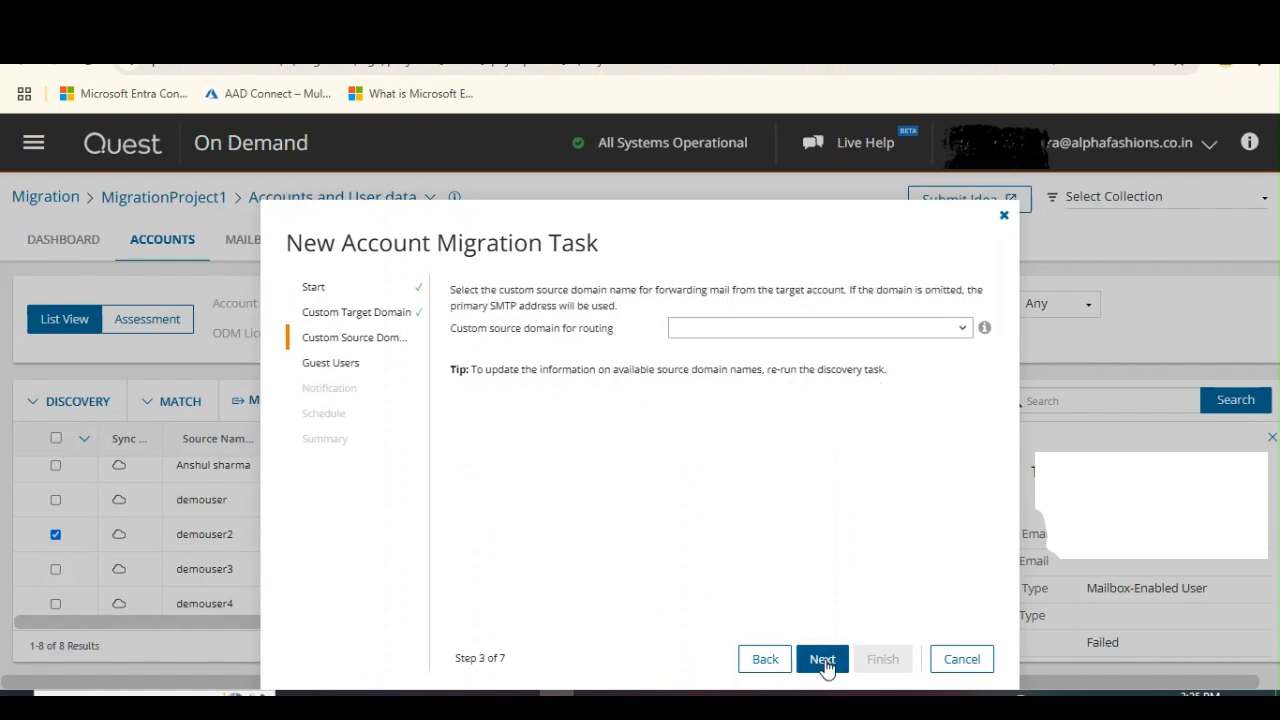
Set the custom source domain for routing to alphafashions.co.in and leave the guest invitation email disabled.
left_click(730, 334)
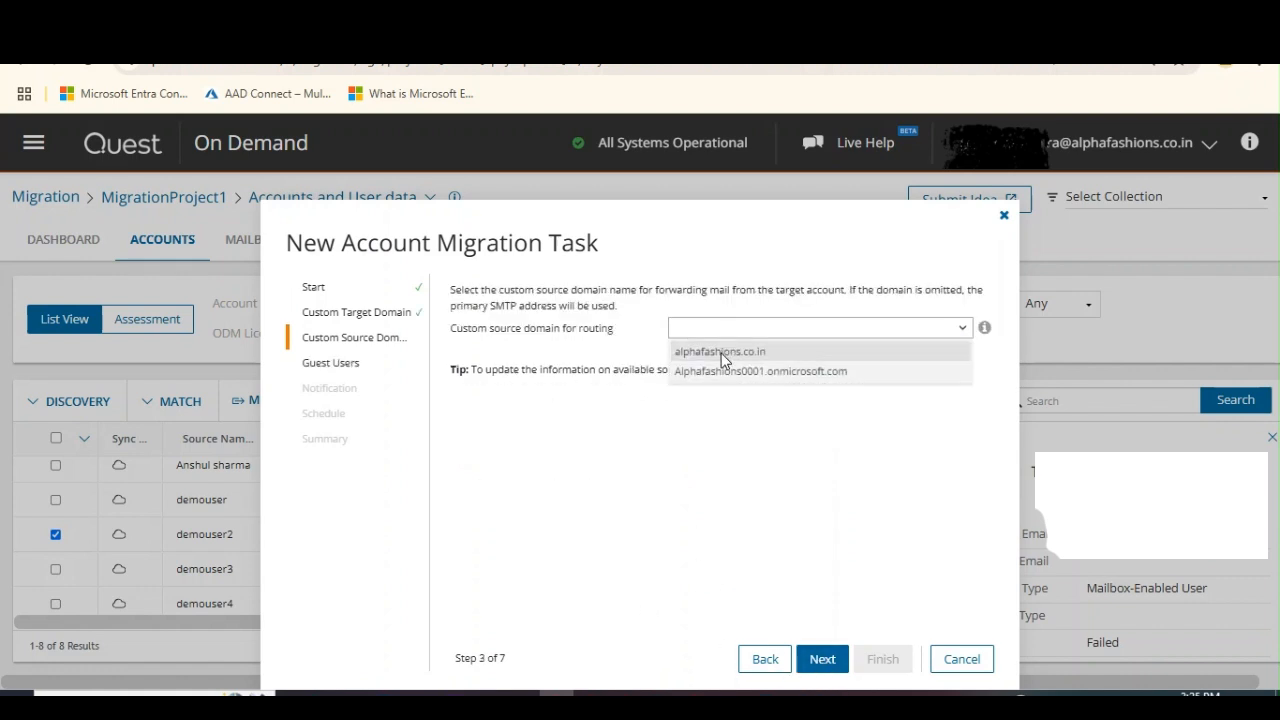
left_click(721, 351)
left_click(824, 662)
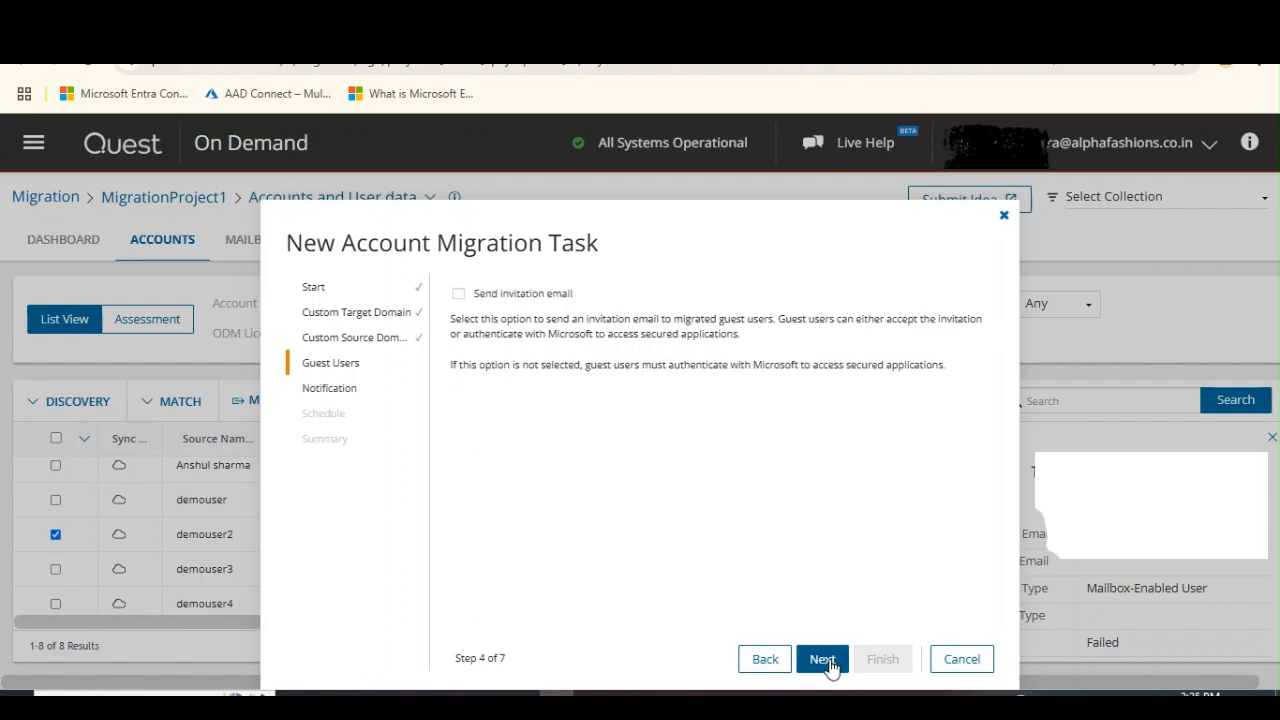
left_click(825, 664)
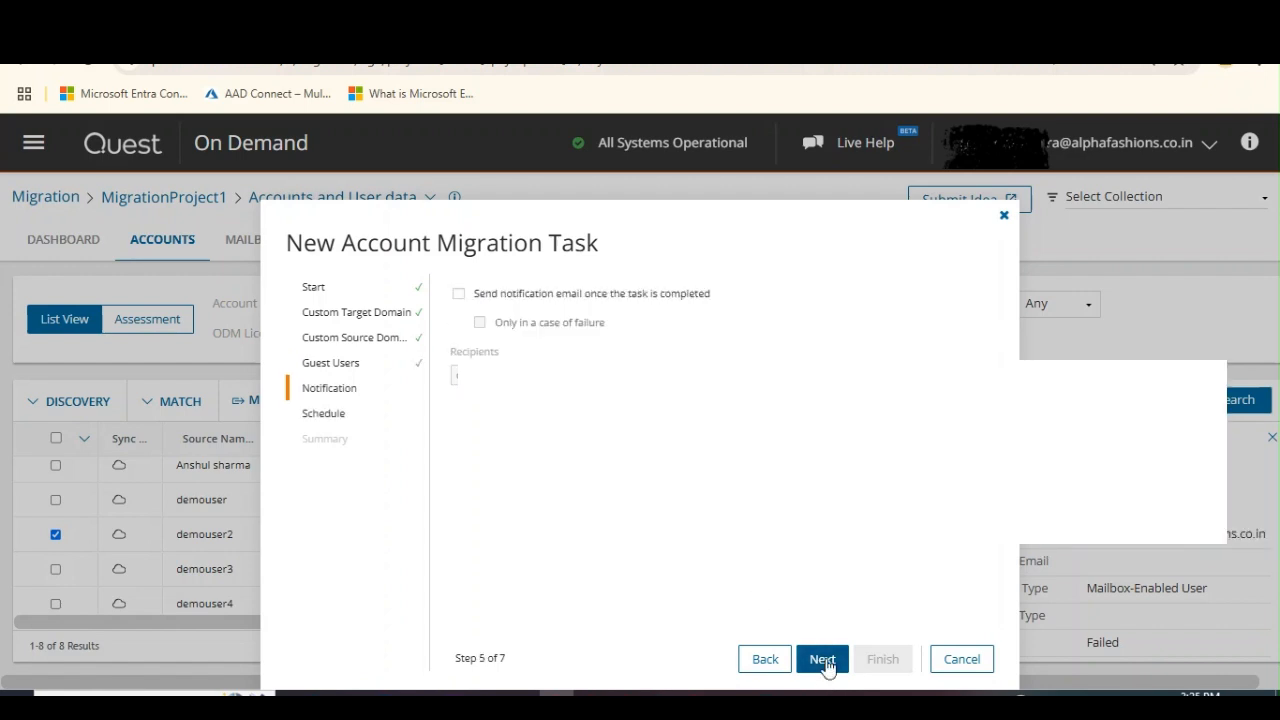
Enable the completion notification email, schedule the task to run now, and finish creating the migration task.
left_click(459, 294)
left_click(819, 658)
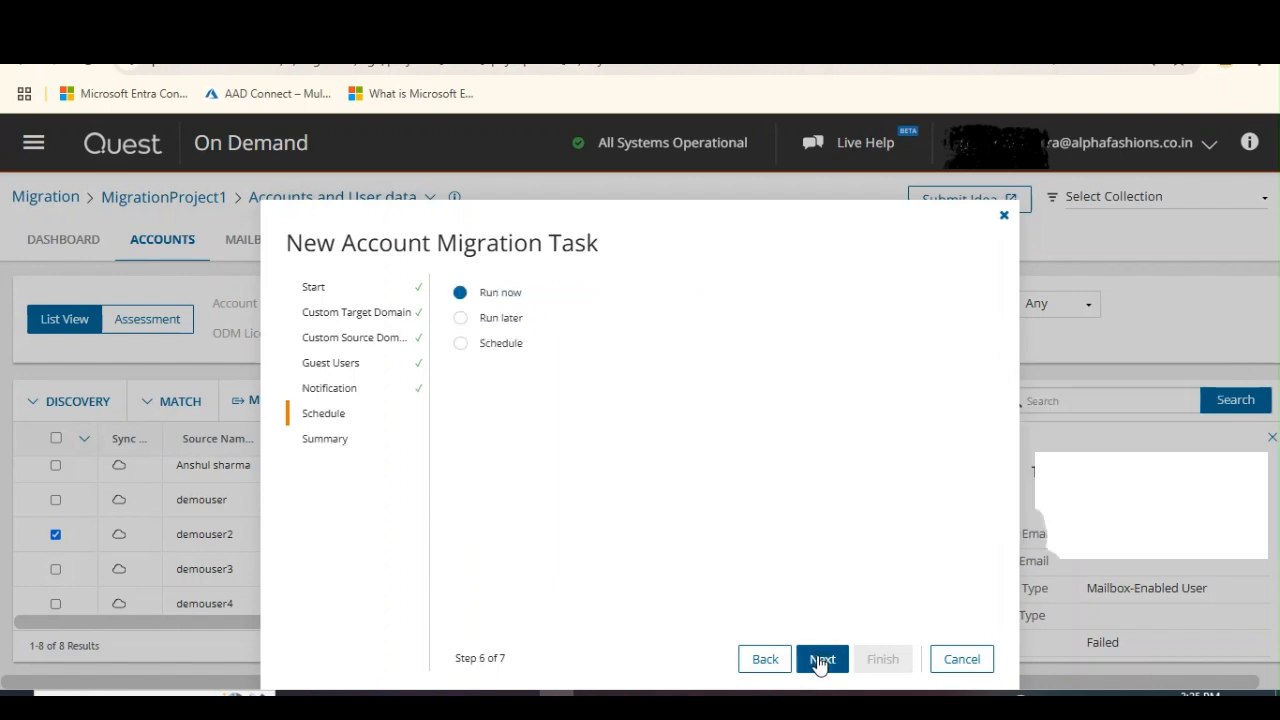
left_click(820, 662)
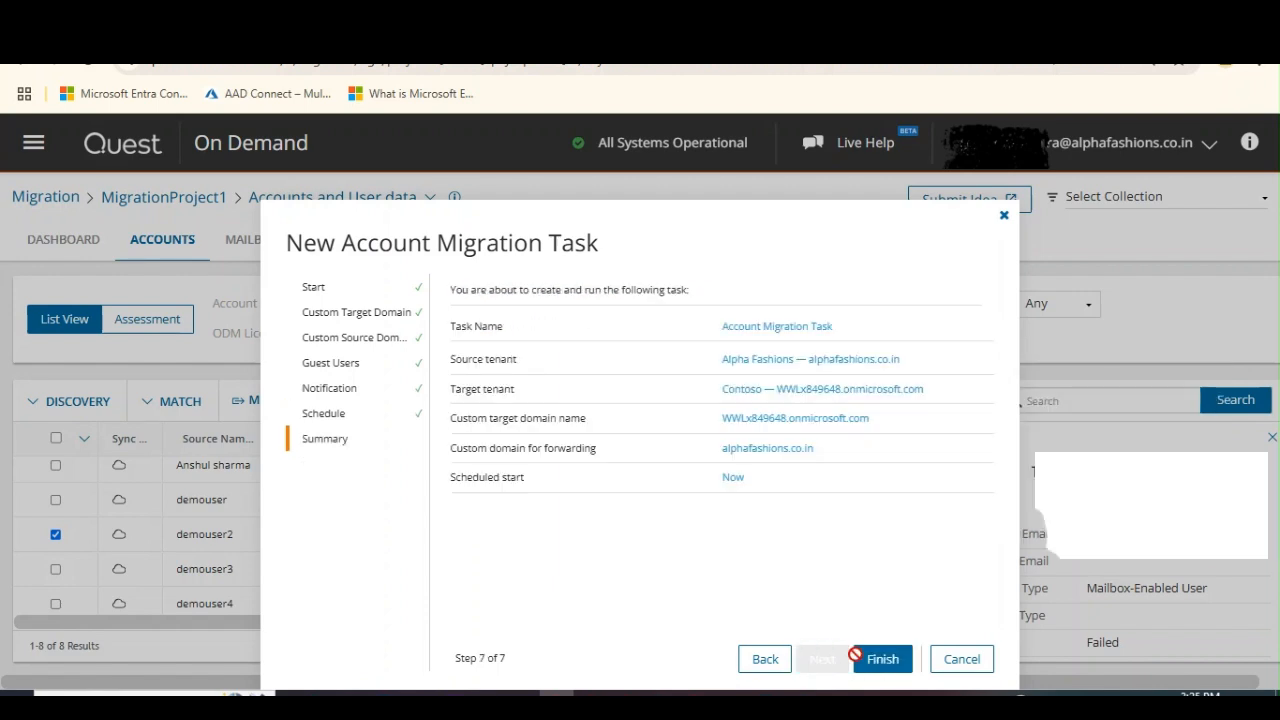
left_click(879, 658)
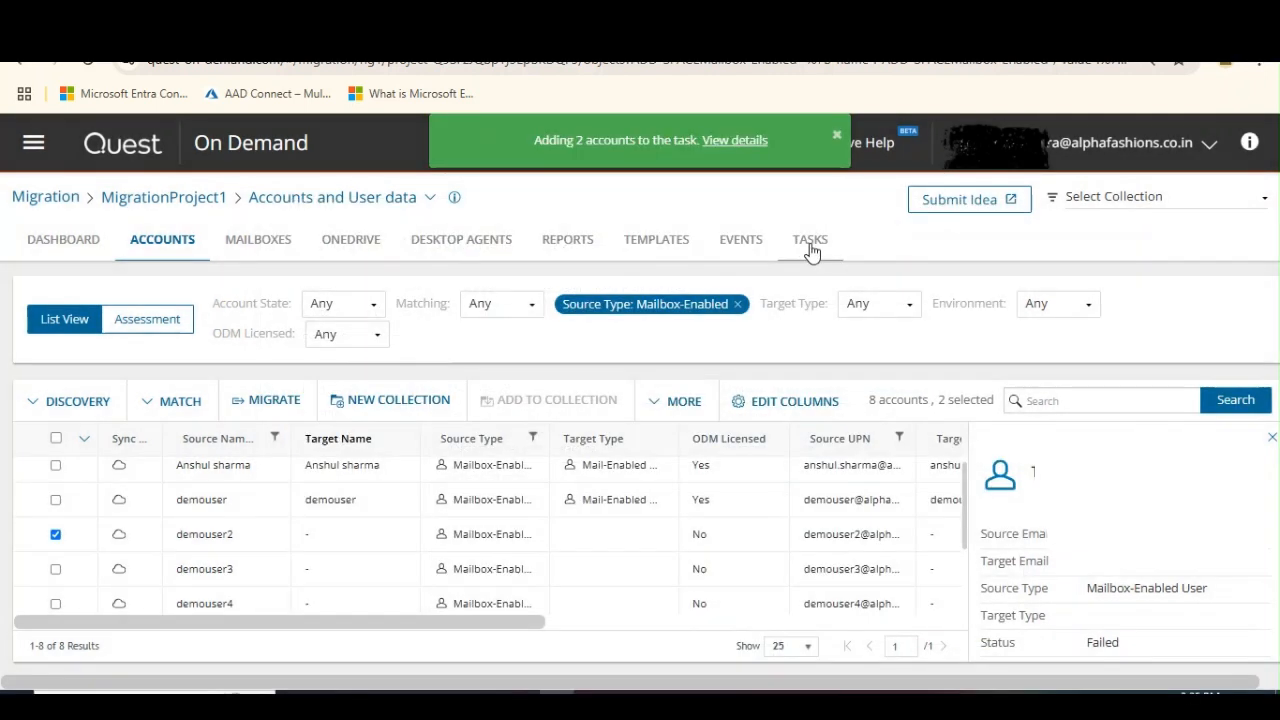
Open the newest Account Migration Task in the task list and examine its status and account counts.
left_click(809, 245)
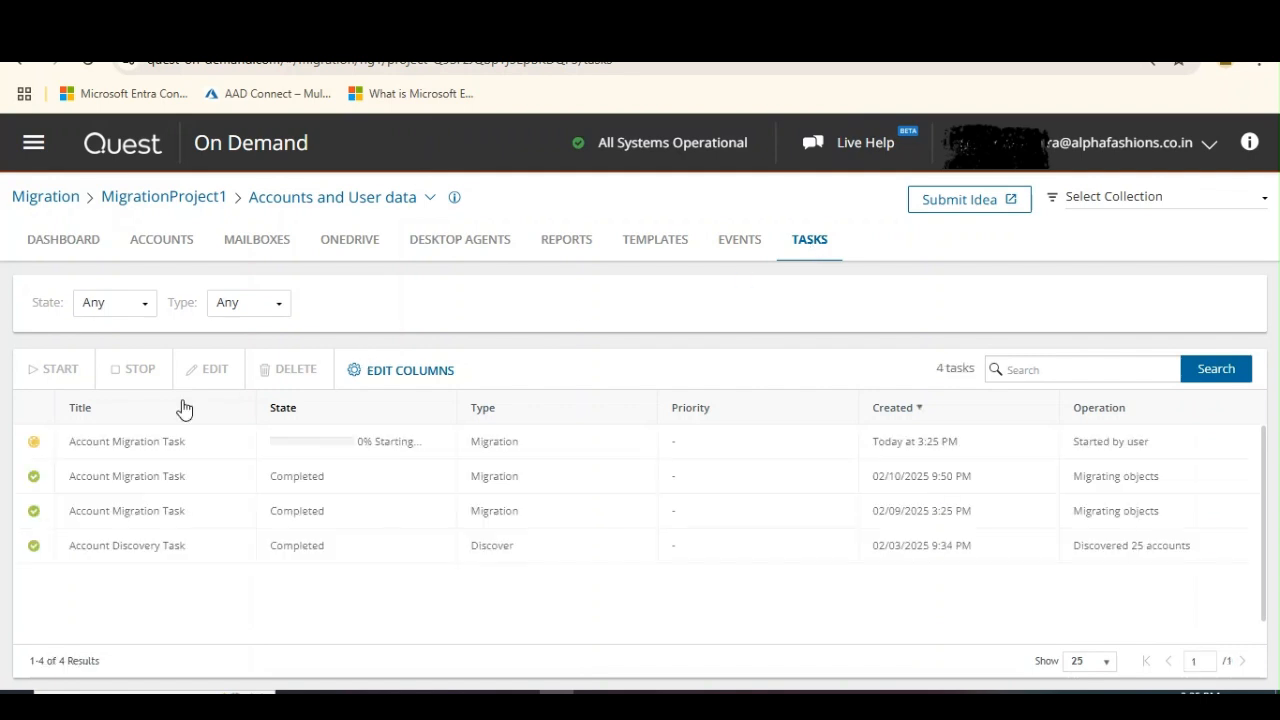
left_click(144, 445)
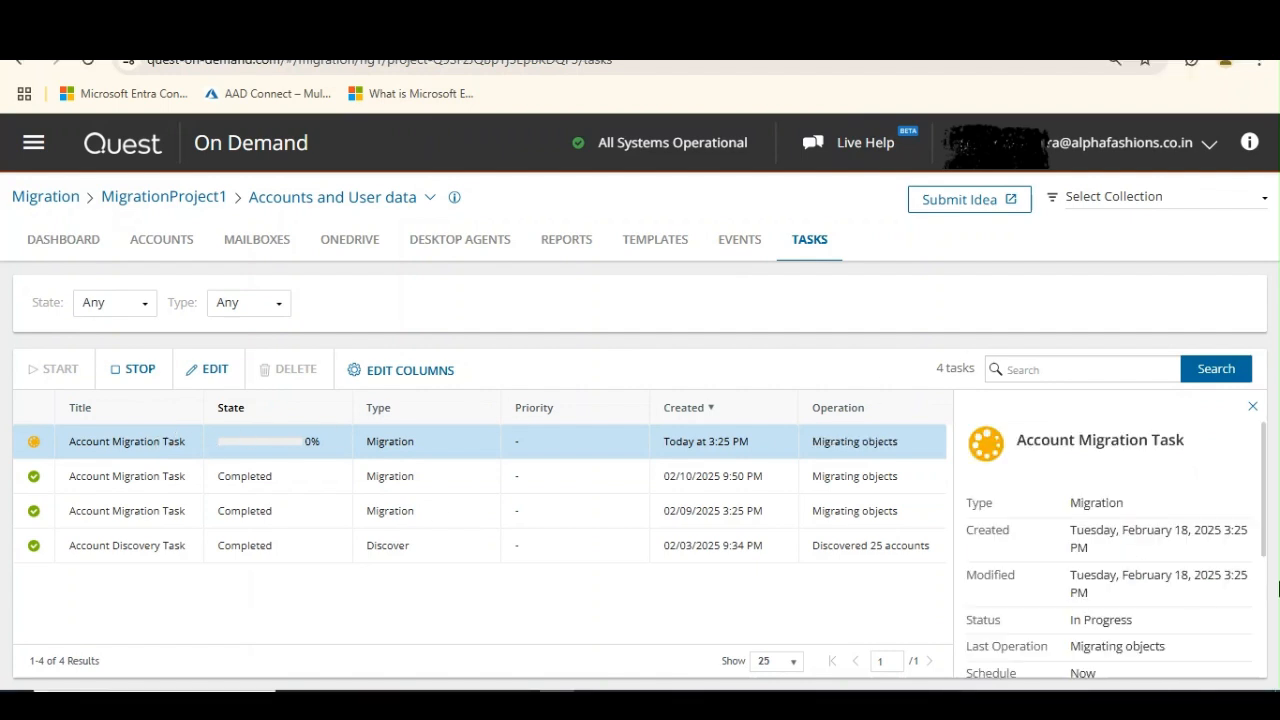
scroll(1263, 492, "down", 2)
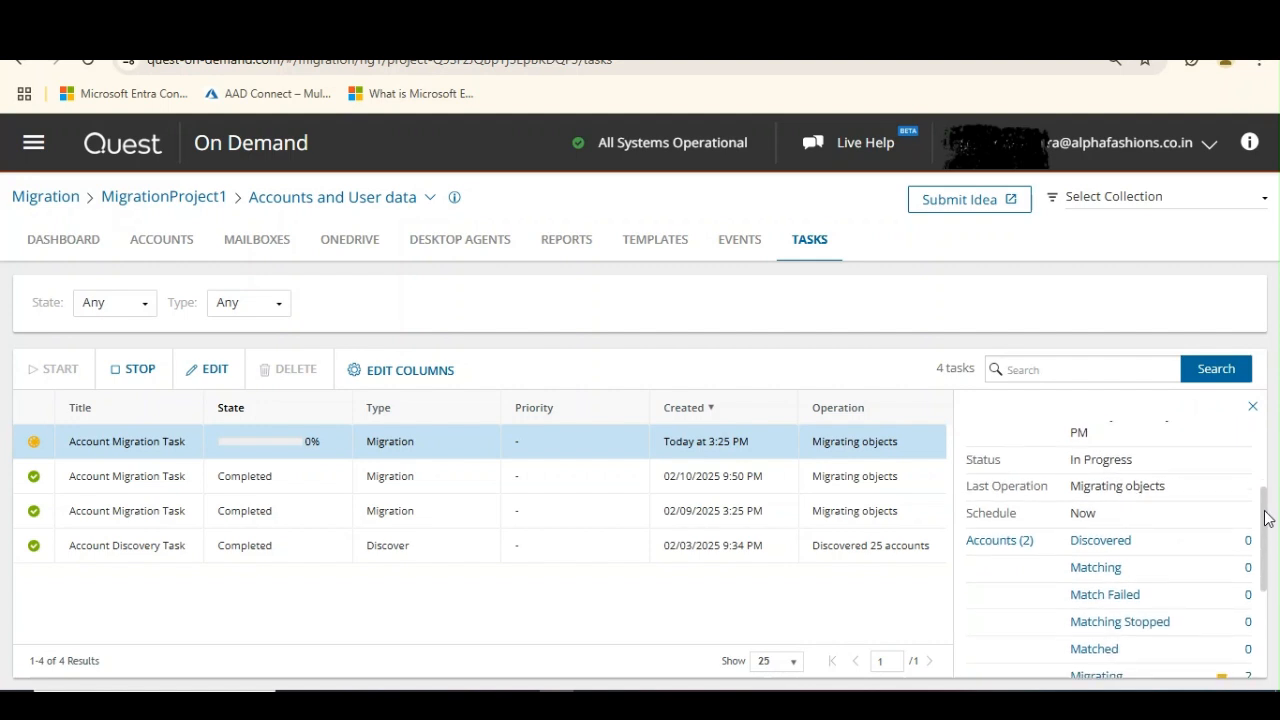
left_click_drag(1266, 495, 1272, 600)
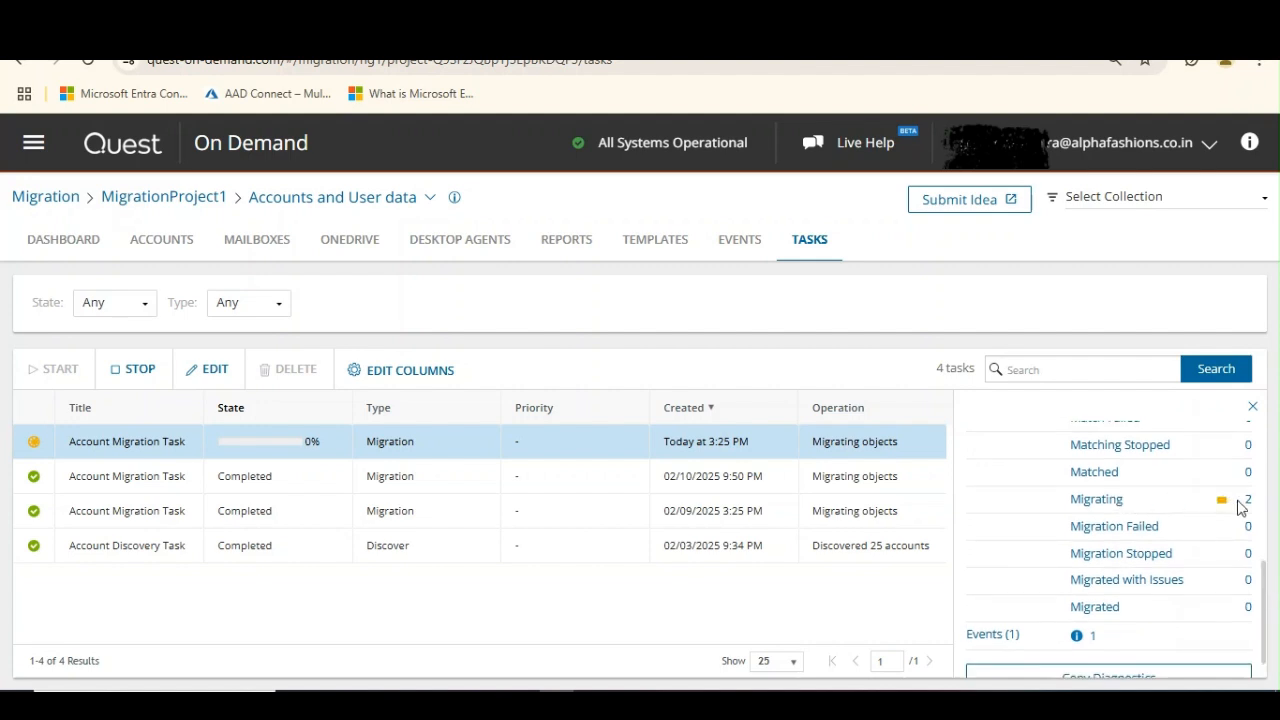
Review the project's events, opening the newest task event's details and checking the available severity filters.
left_click(728, 246)
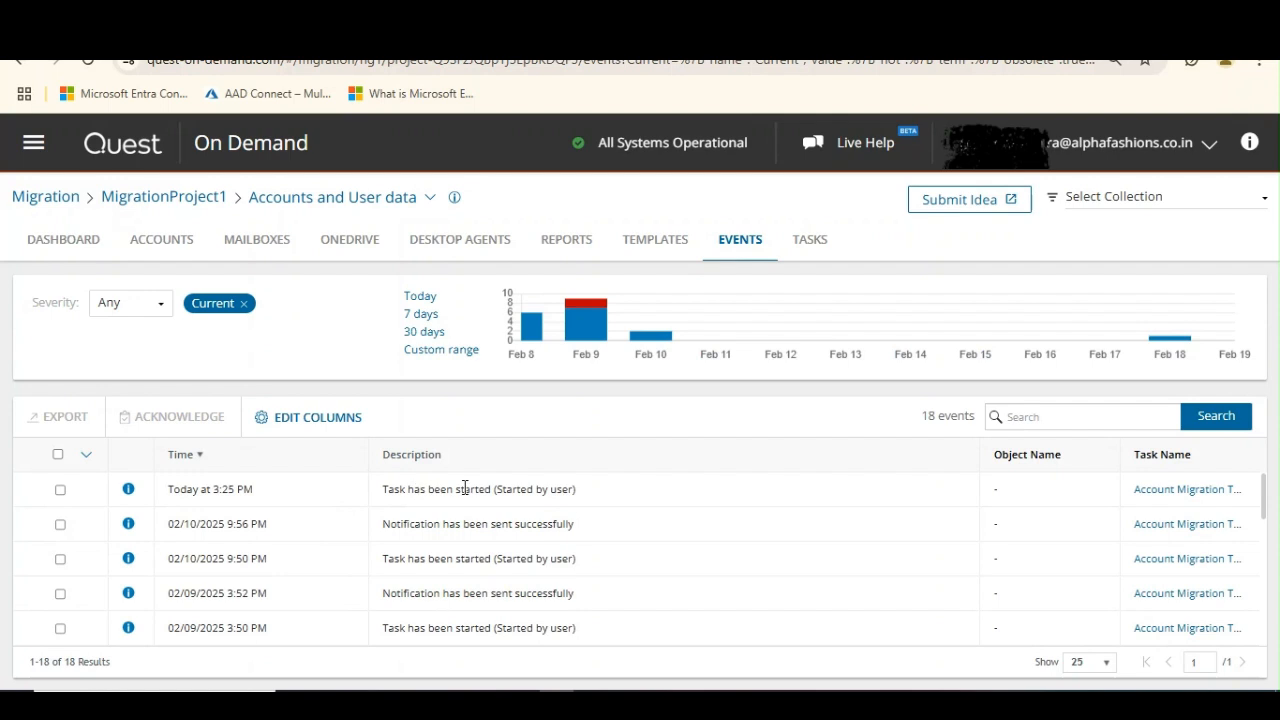
left_click_drag(432, 488, 555, 488)
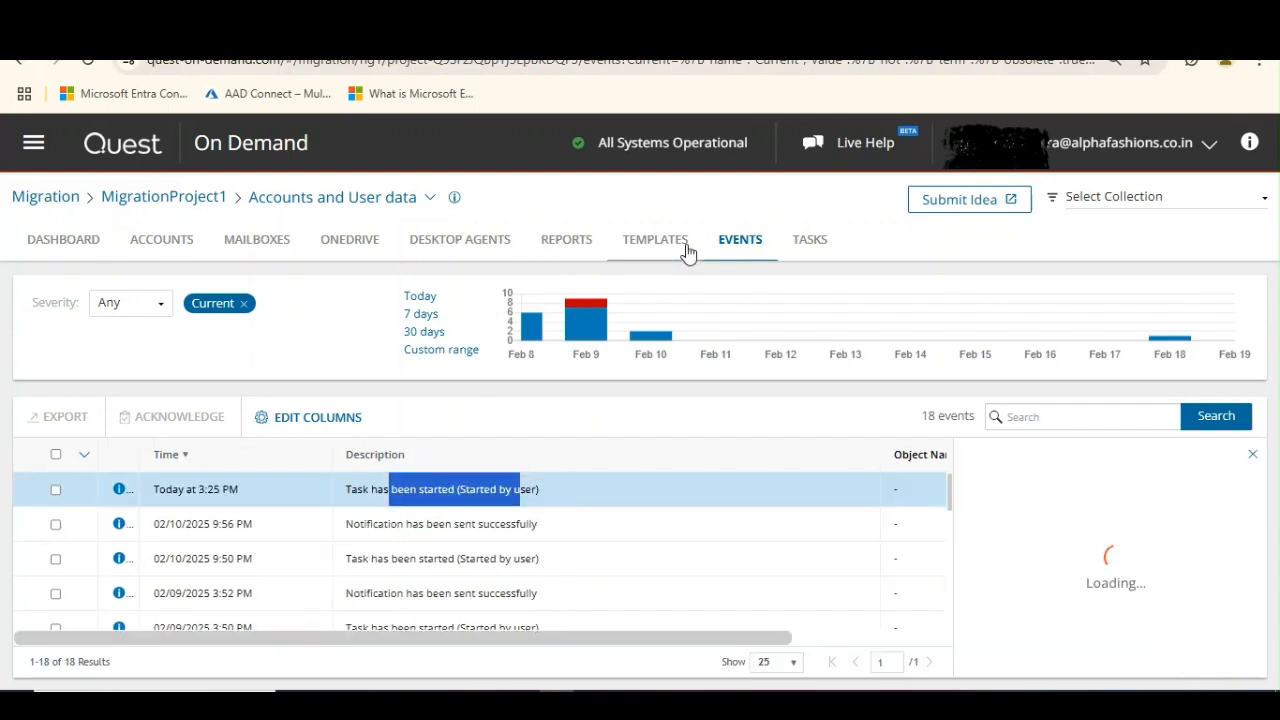
left_click(142, 308)
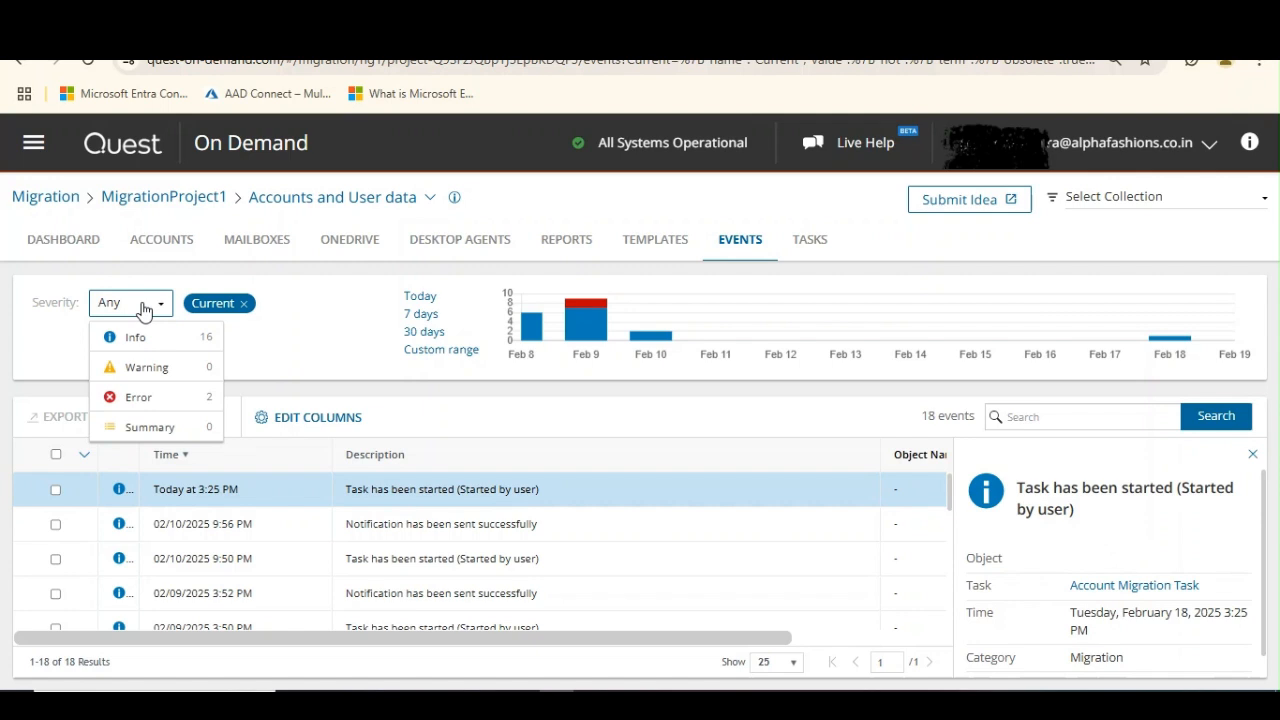
left_click(307, 335)
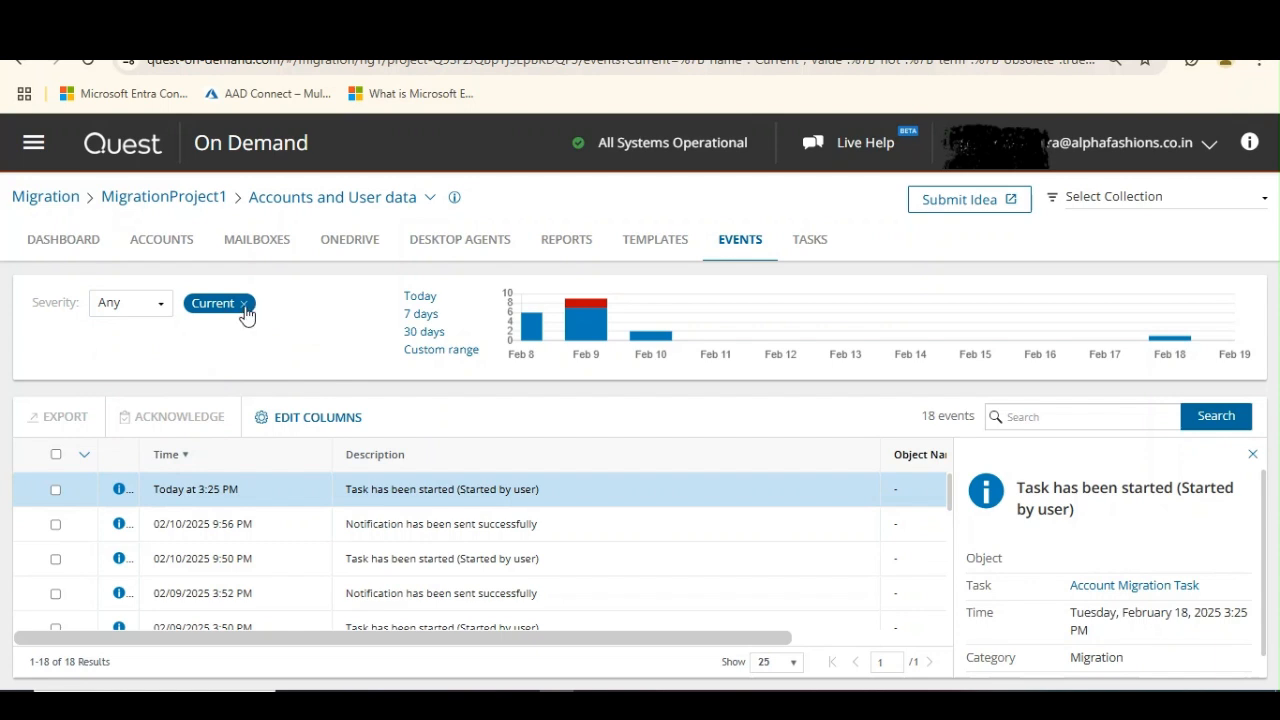
Remove the Current filter from the events and check the available relevance options without choosing one.
left_click(244, 305)
left_click(289, 310)
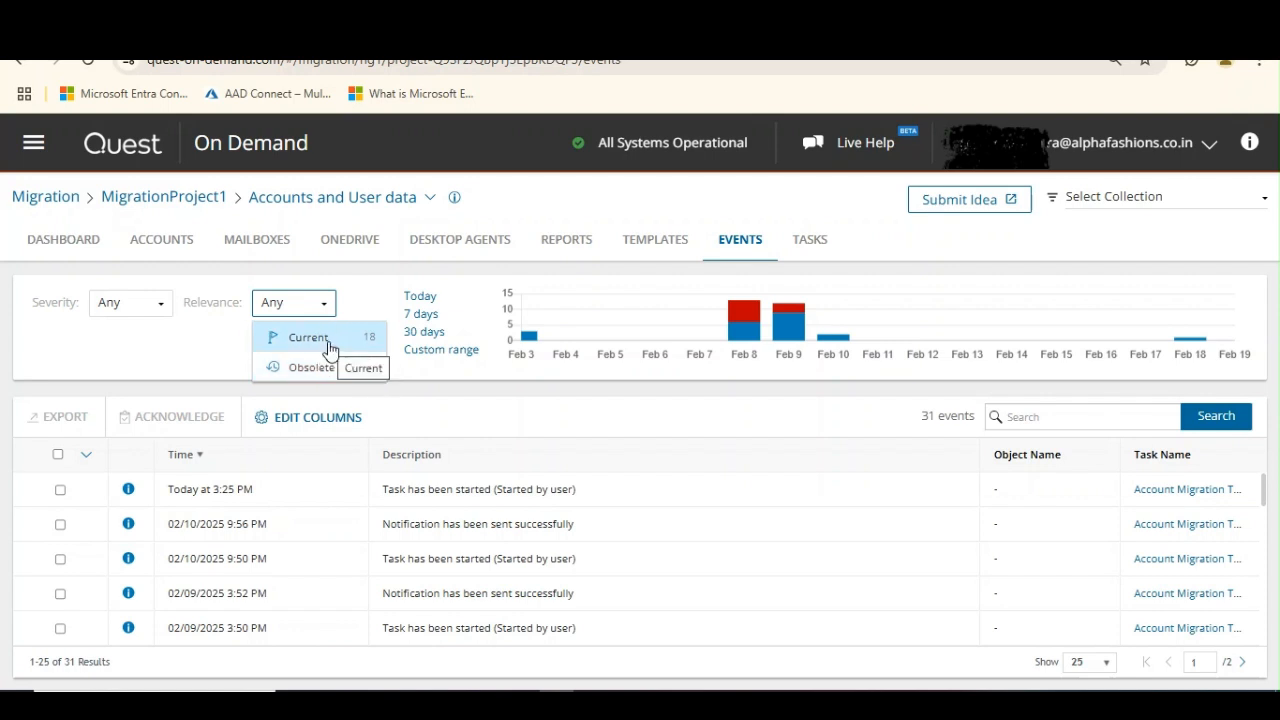
left_click(193, 340)
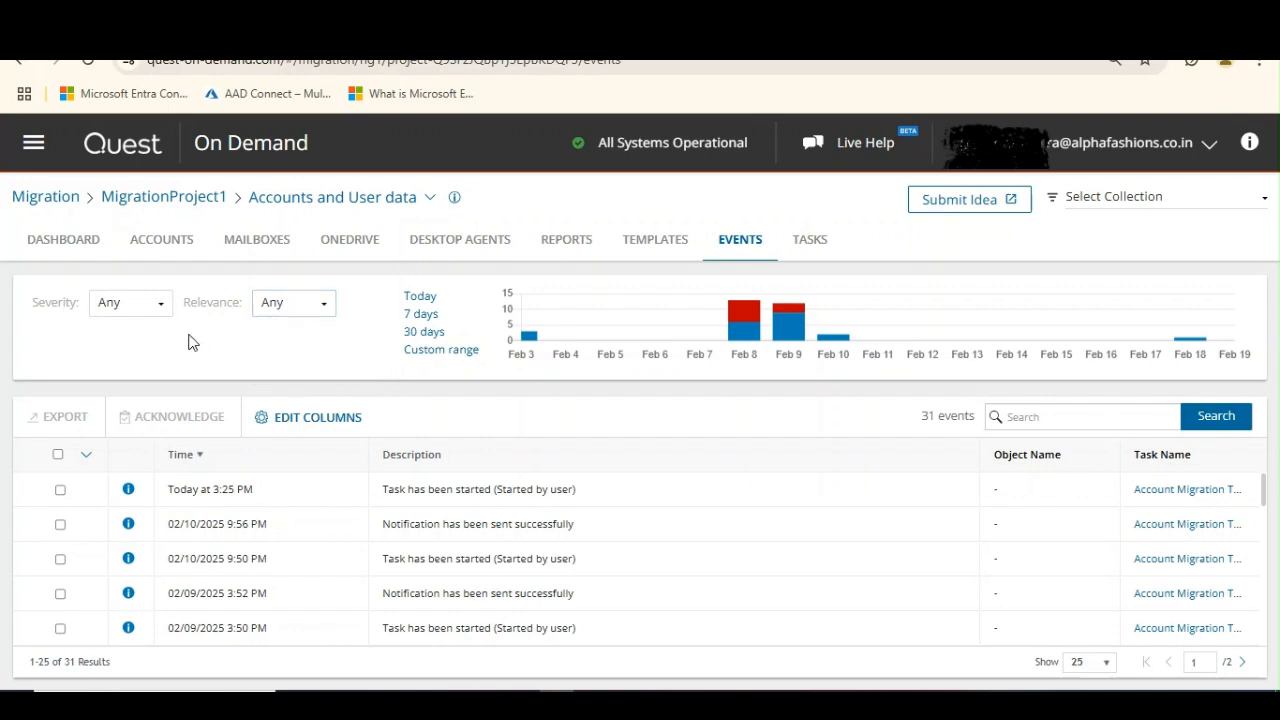
Return to the task list and check the progress of the newest Account Migration Task.
left_click(817, 246)
scroll(1266, 530, "up", 3)
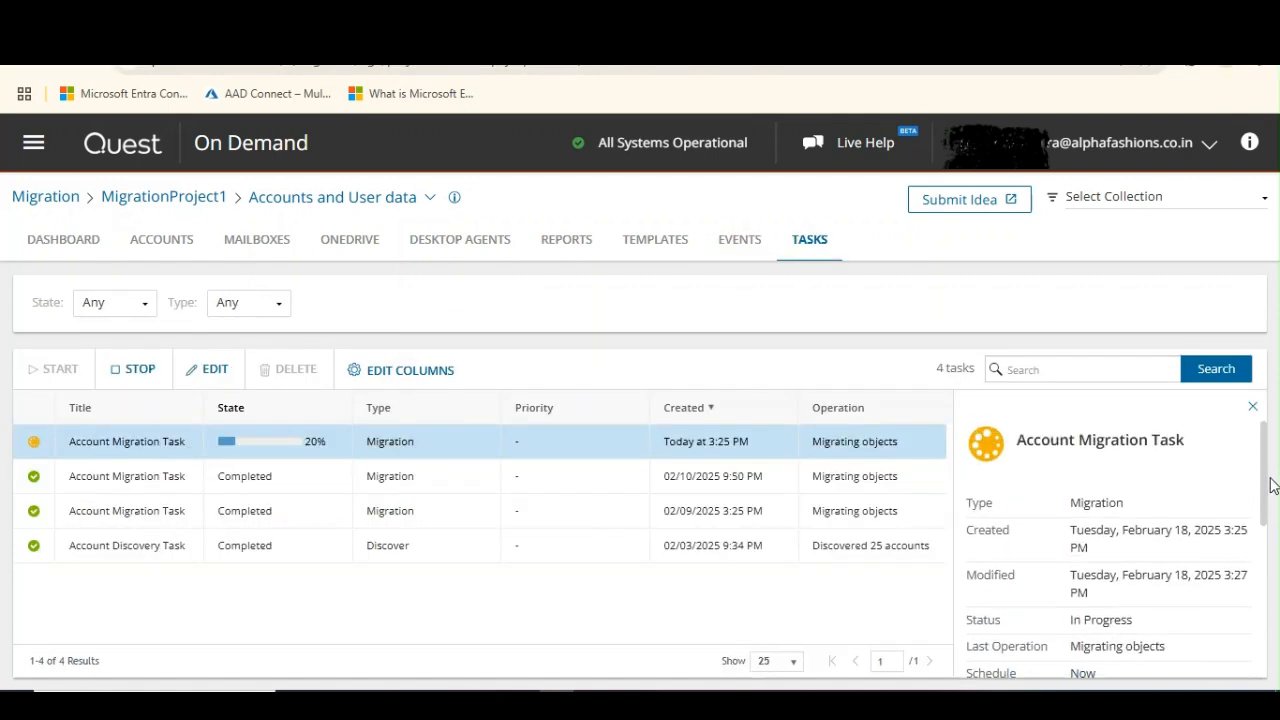
Check the running migration task's details, and refresh the Contoso user list in the Microsoft Entra admin center.
scroll(1266, 497, "down", 1)
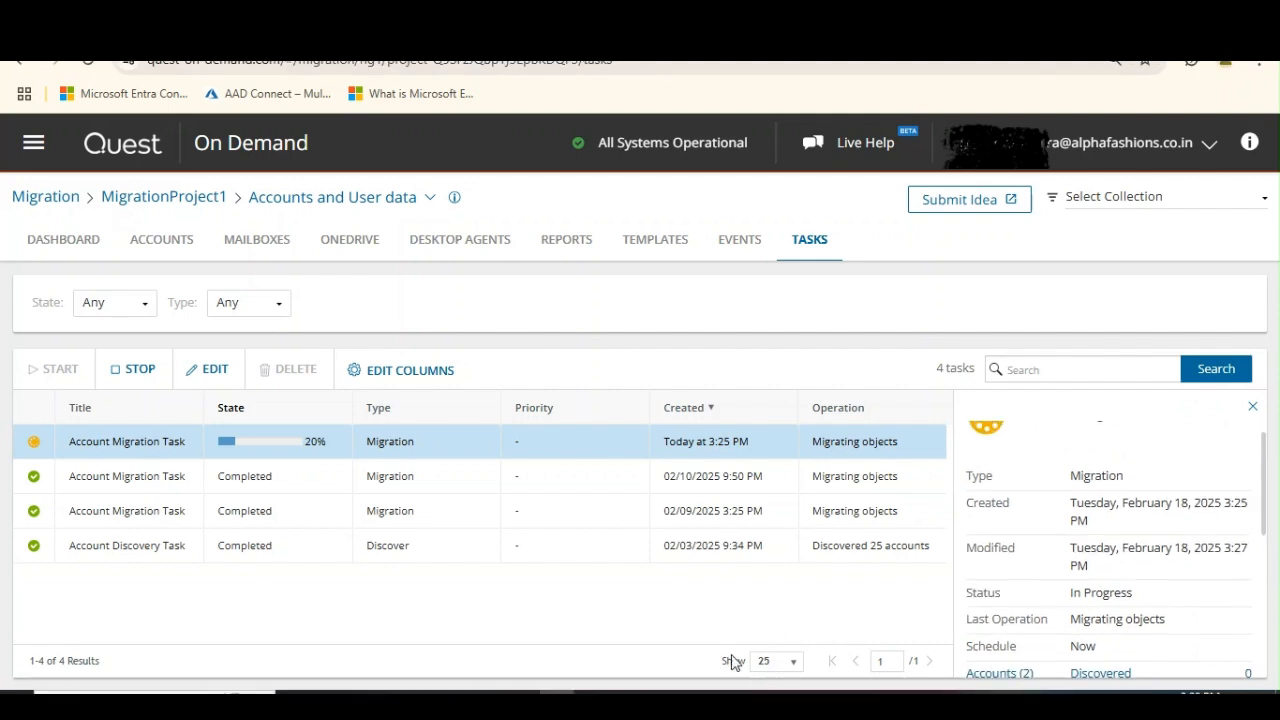
left_click(703, 590)
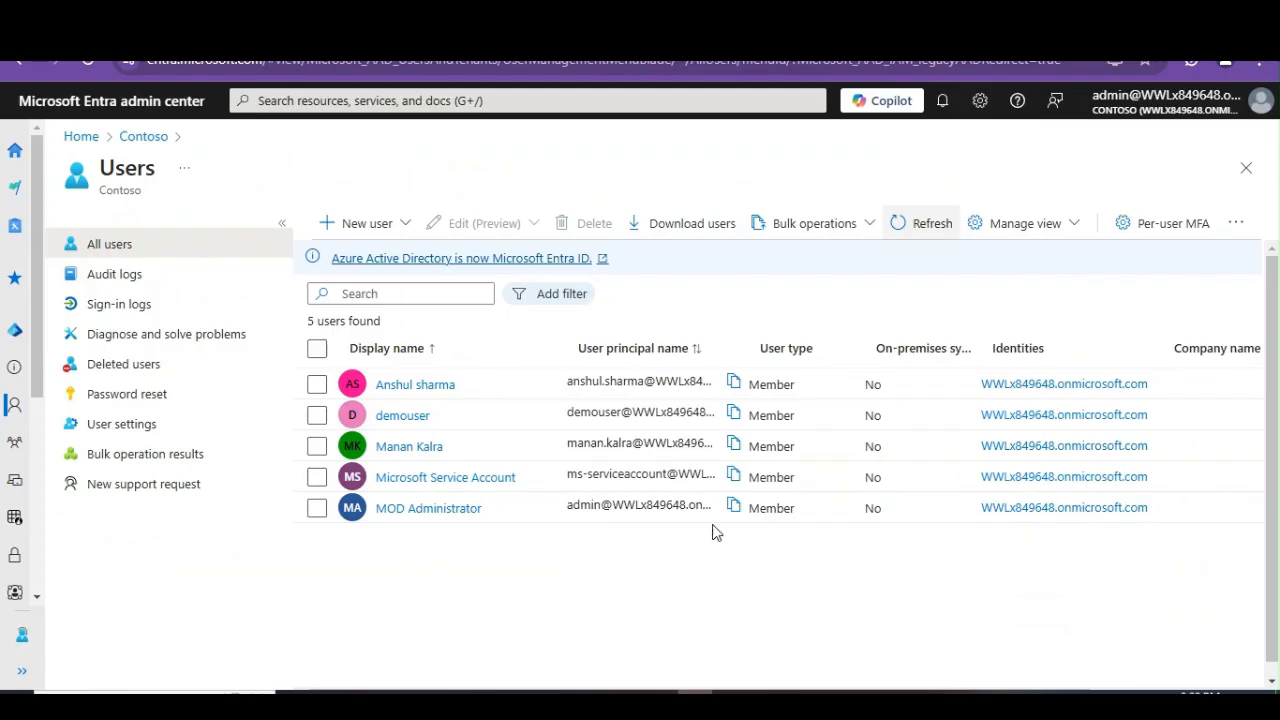
left_click(919, 226)
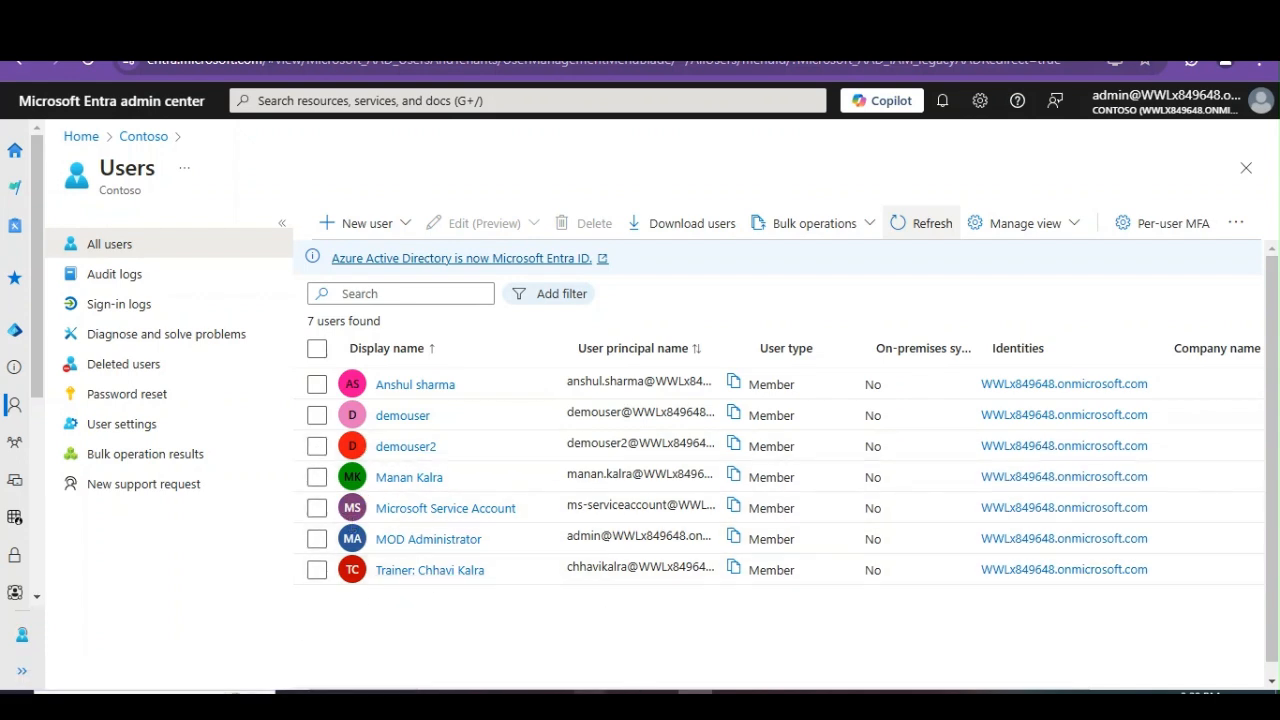
Switch back to Quest On Demand and check the newest Account Migration Task's progress and its created and modified times.
mouse_move(591, 704)
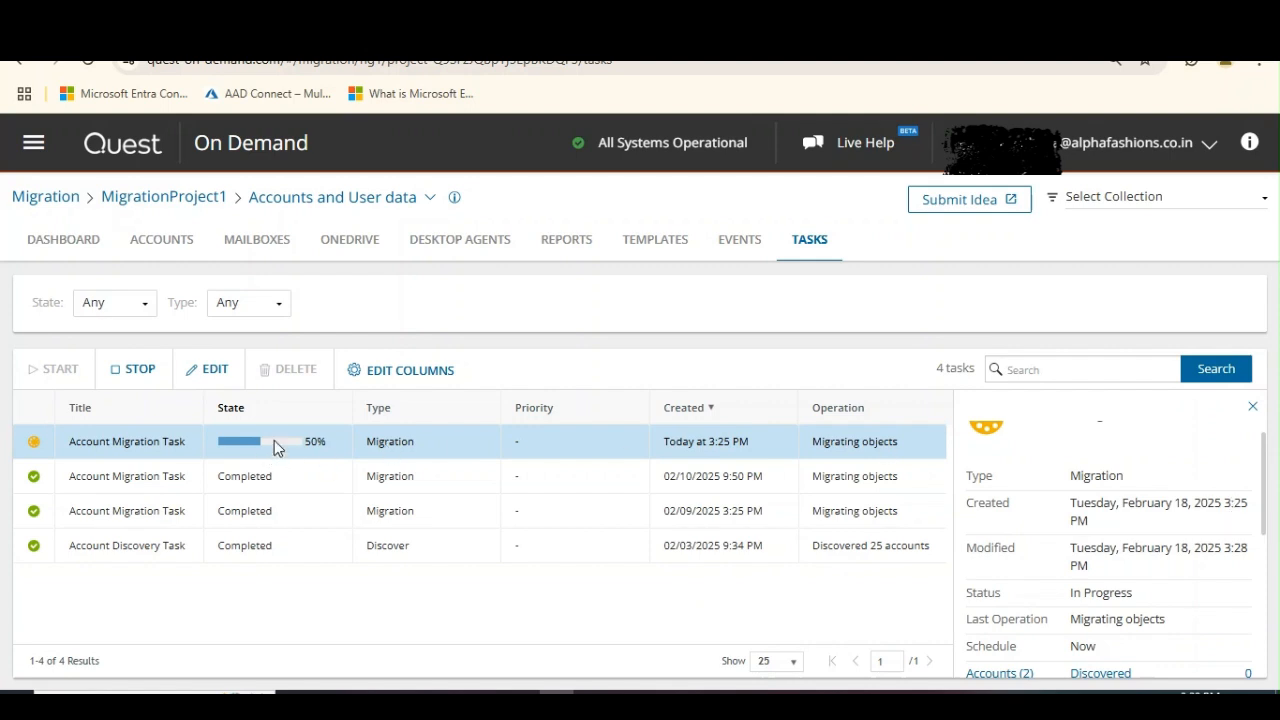
left_click_drag(1231, 505, 1245, 505)
left_click_drag(1222, 548, 1253, 556)
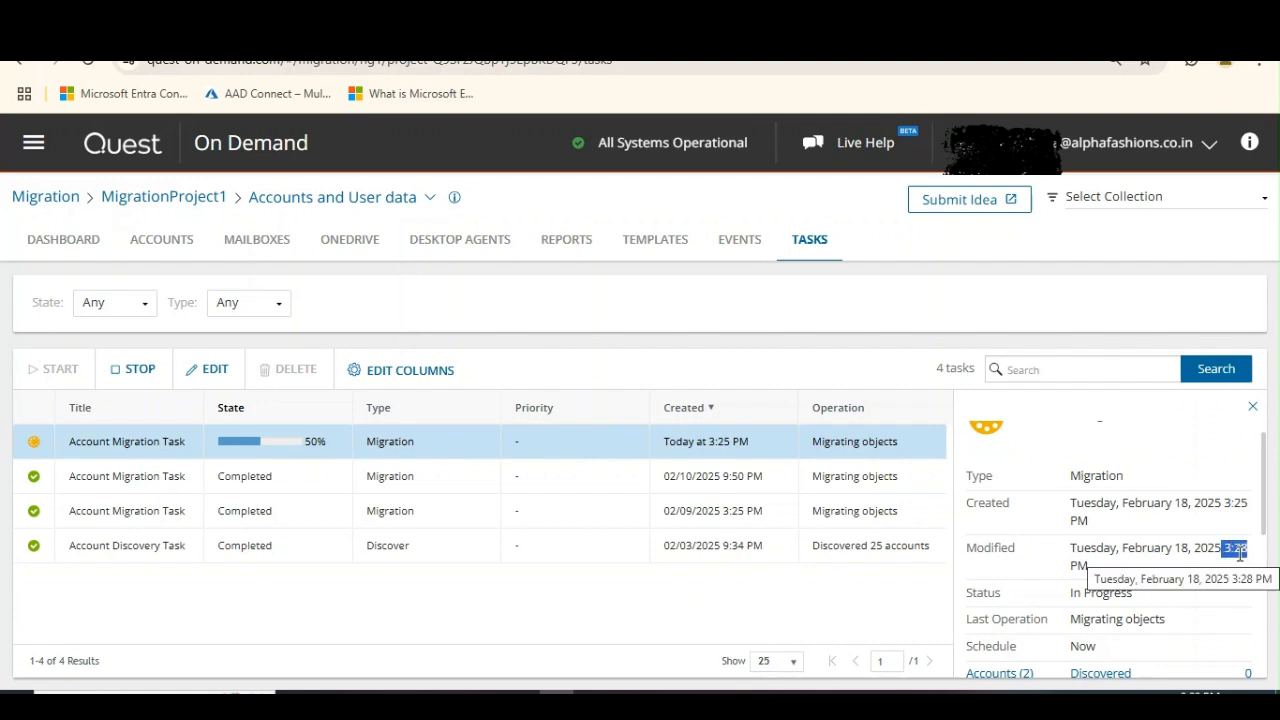
In Microsoft Entra, open demouser2's properties, refresh them, review the contact and job information, and return to the user list.
left_click(695, 700)
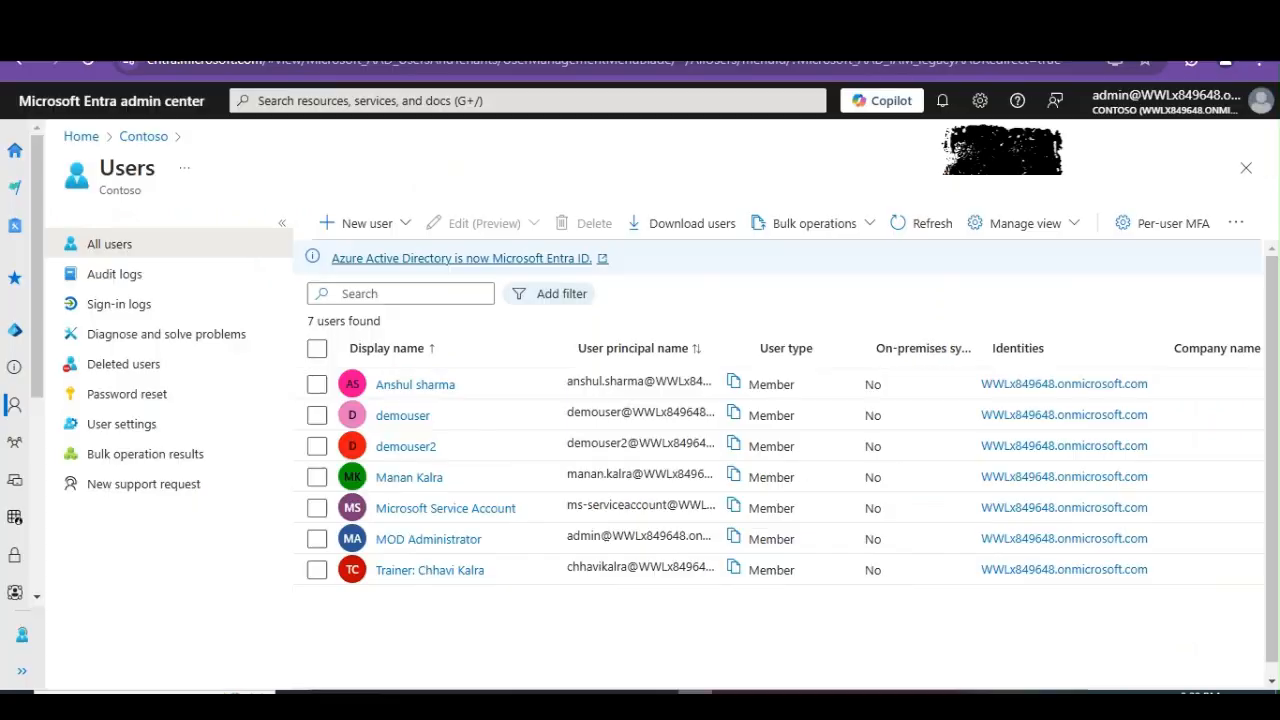
left_click(420, 449)
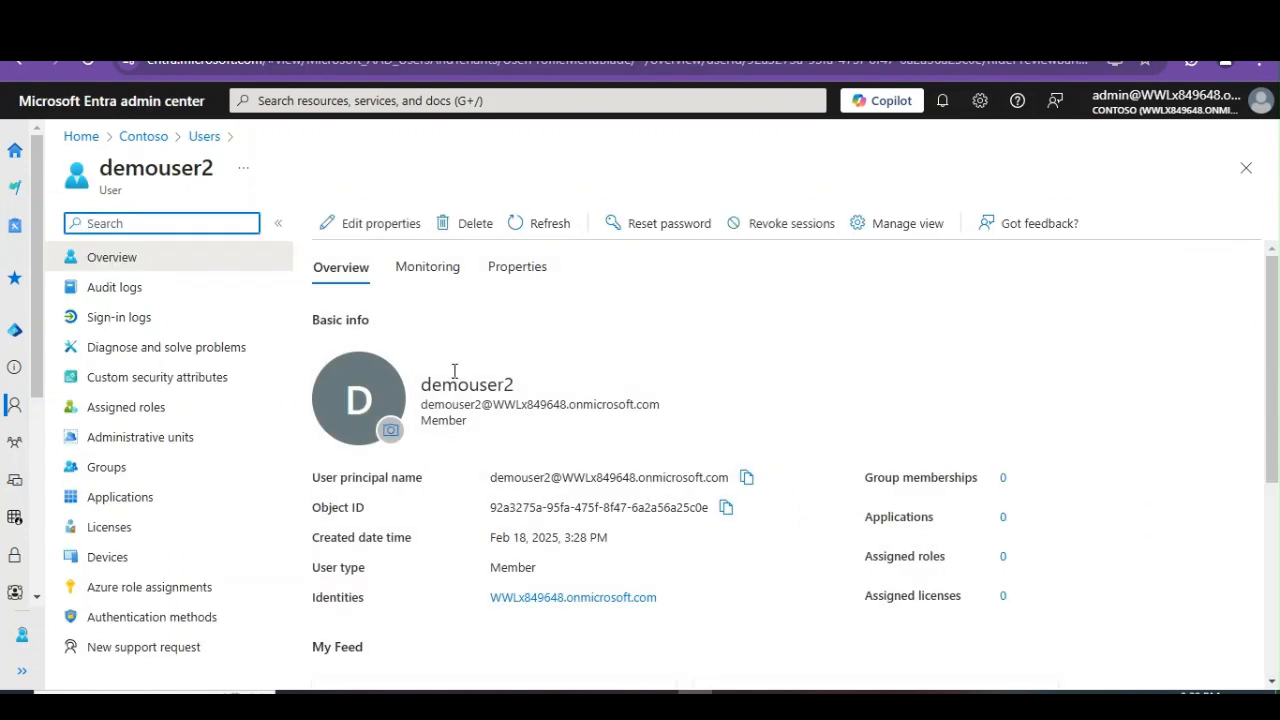
left_click(510, 280)
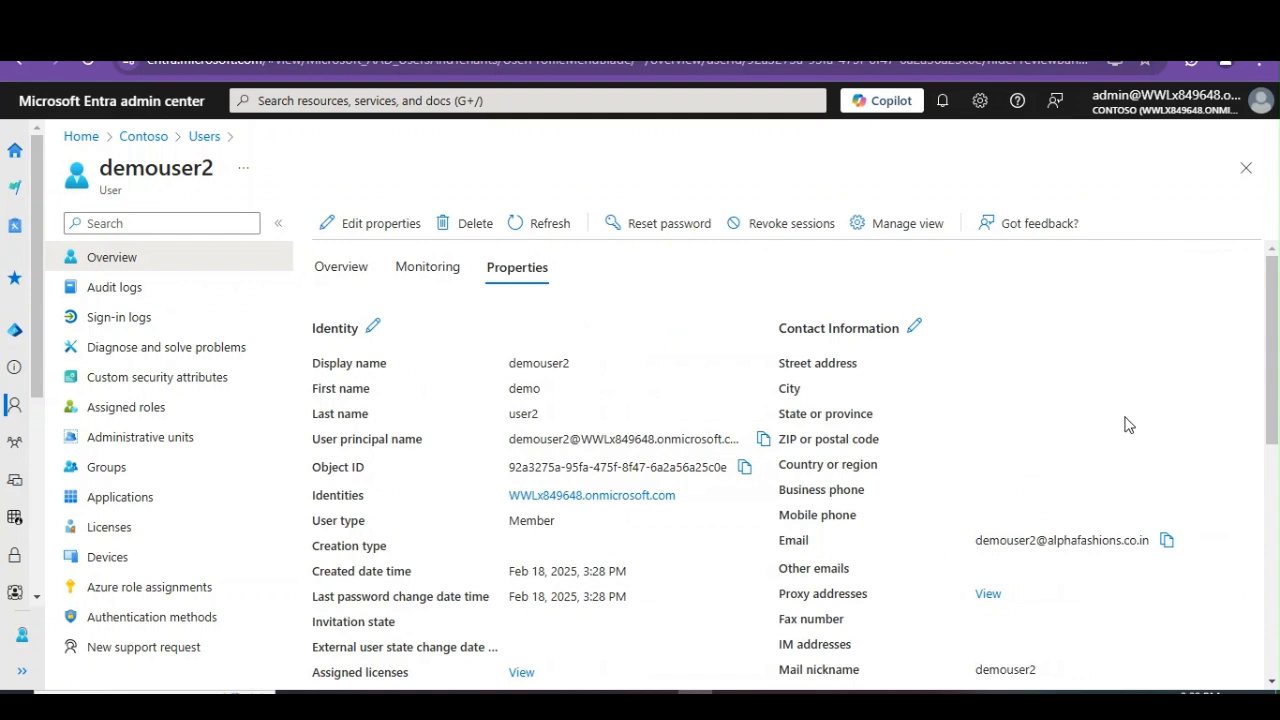
left_click_drag(813, 362, 871, 497)
left_click(533, 225)
left_click(533, 225)
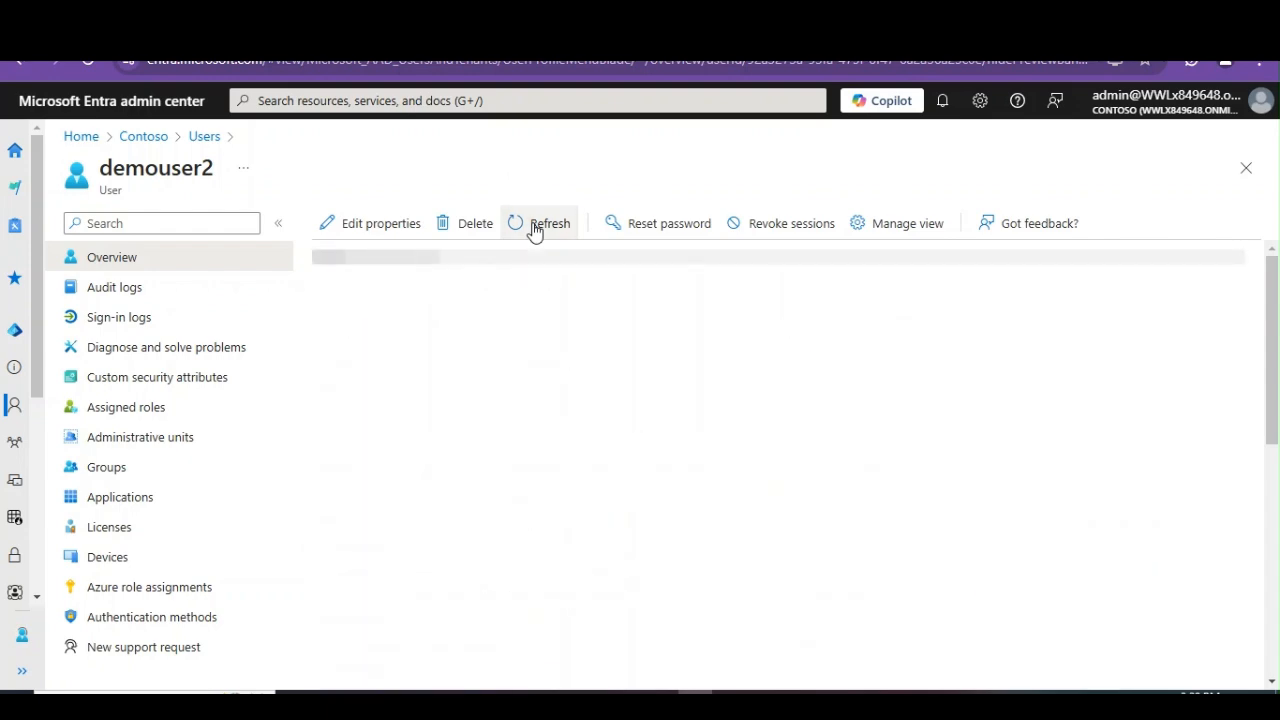
left_click_drag(1277, 332, 1134, 514)
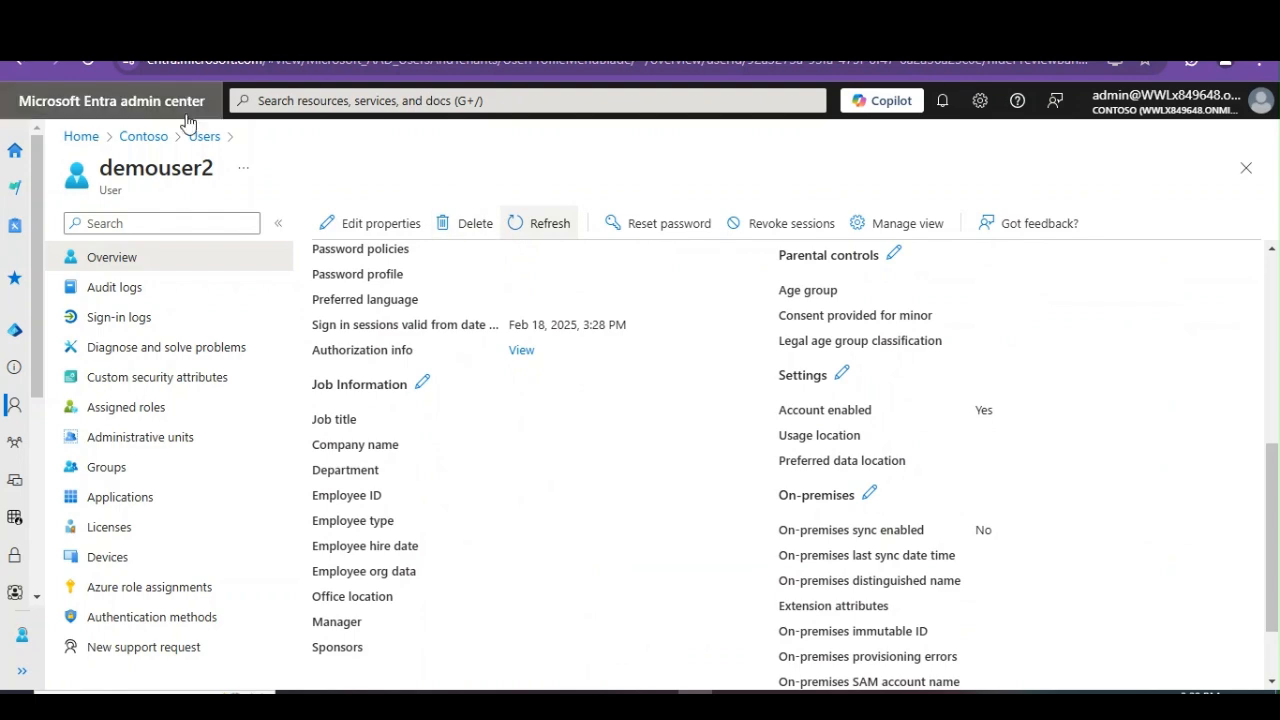
left_click(200, 138)
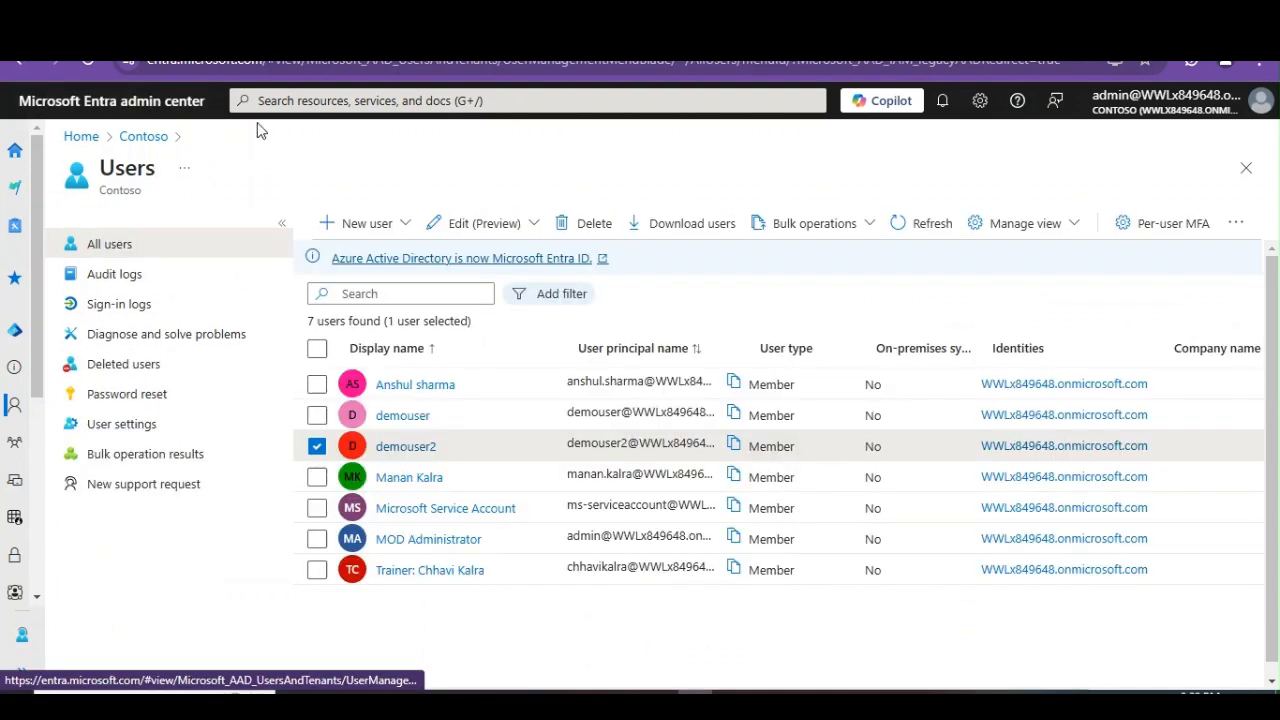
Open the migrated trainer account's properties, review the contact information, and return to the user list.
left_click(420, 575)
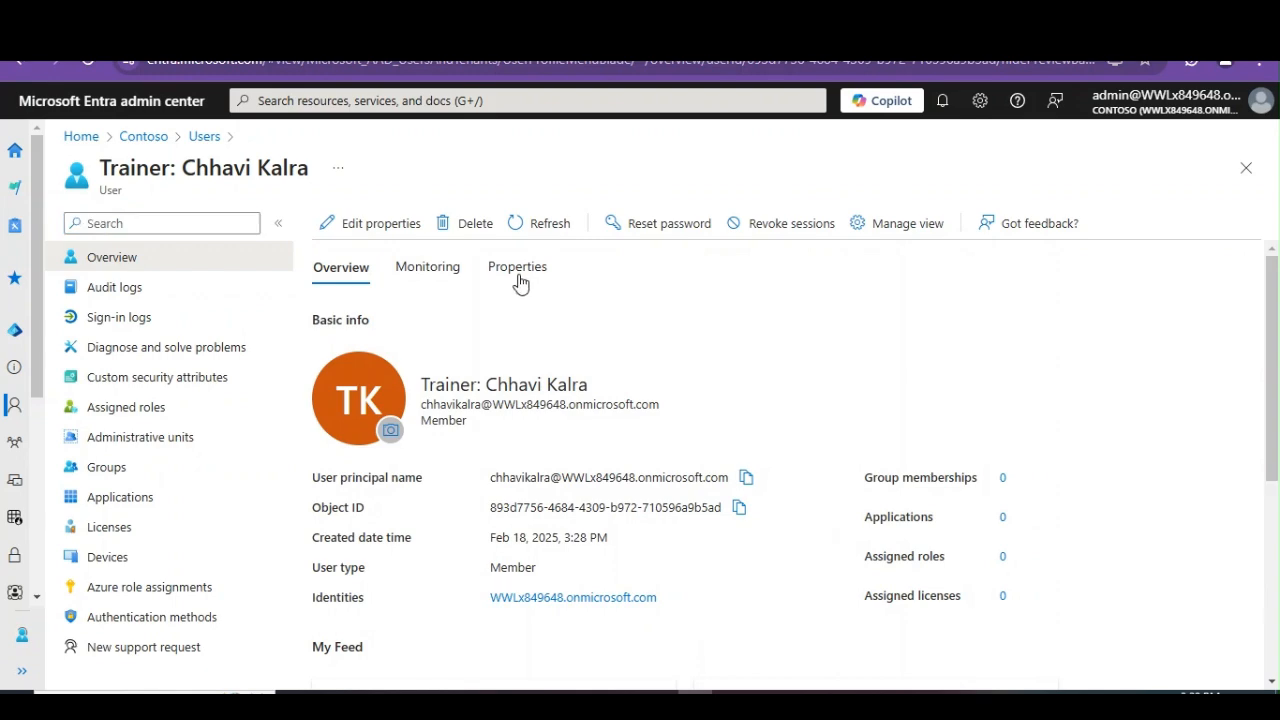
left_click(518, 280)
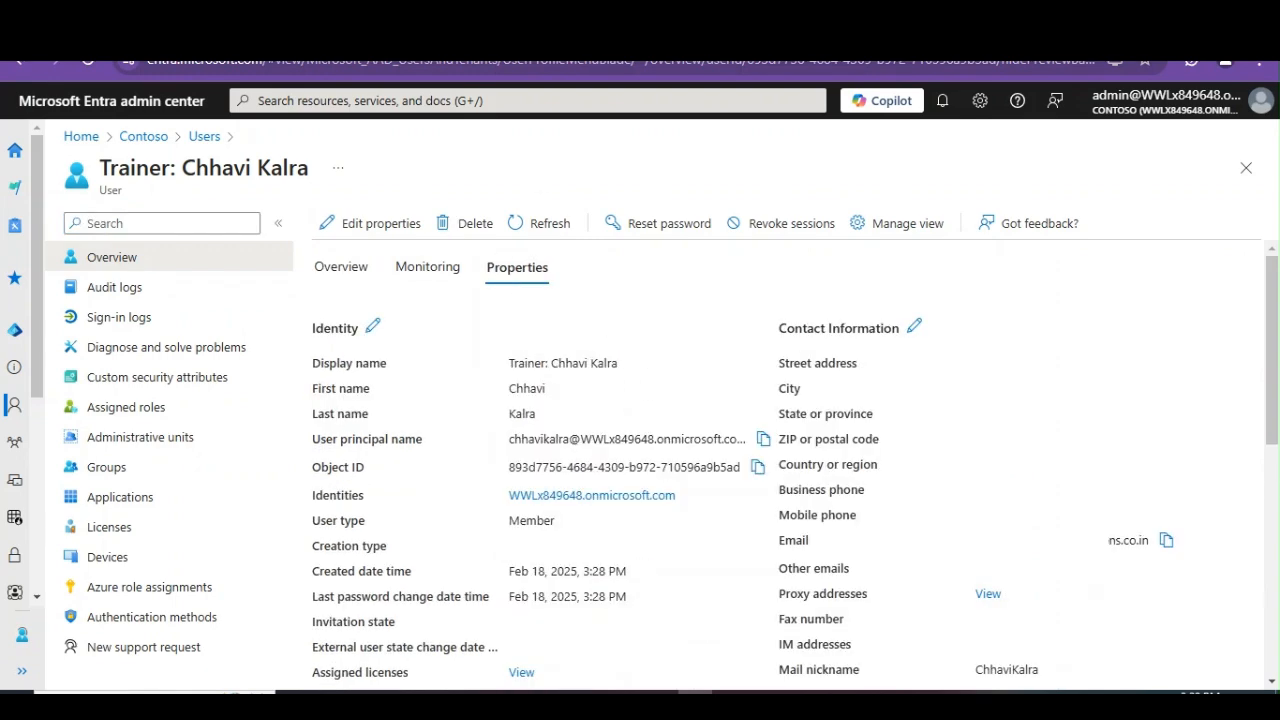
mouse_move(1277, 310)
left_mouse_down()
mouse_move(1277, 535)
mouse_move(1277, 300)
left_mouse_up()
left_click(204, 136)
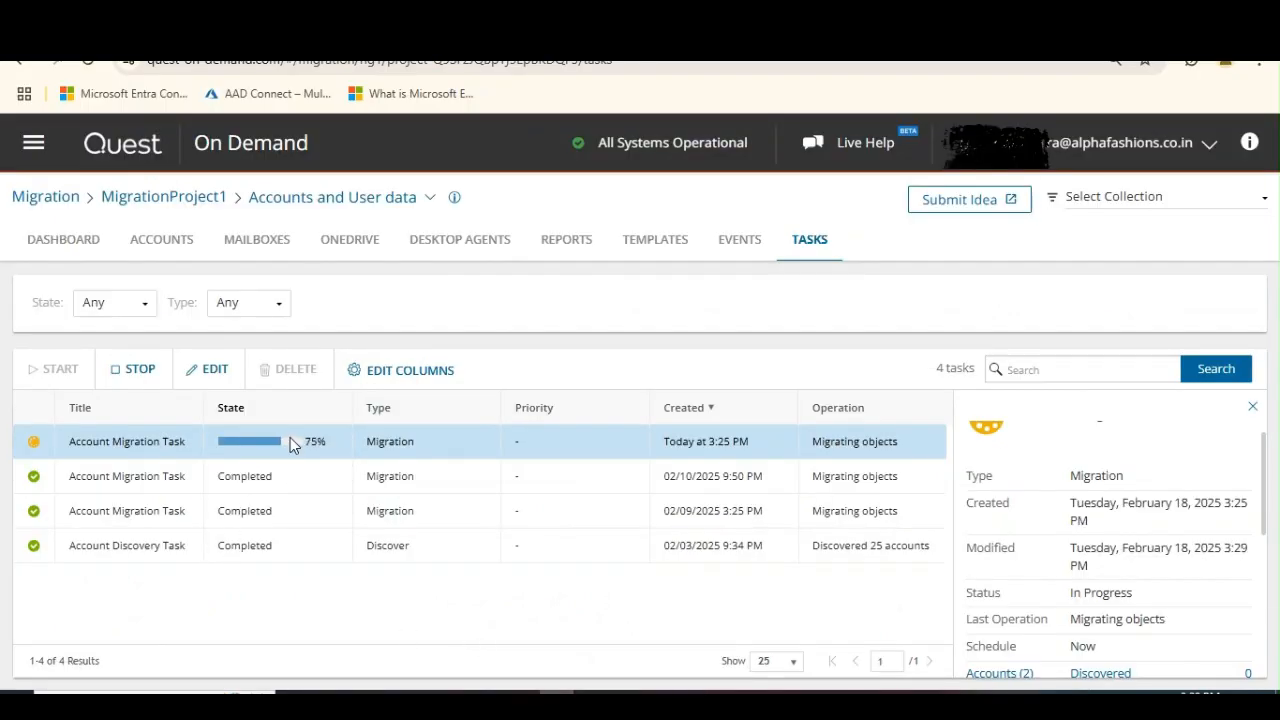
Reopen demouser2's properties in Microsoft Entra to recheck the address, job and usage location fields, and return to the user list.
left_click(695, 704)
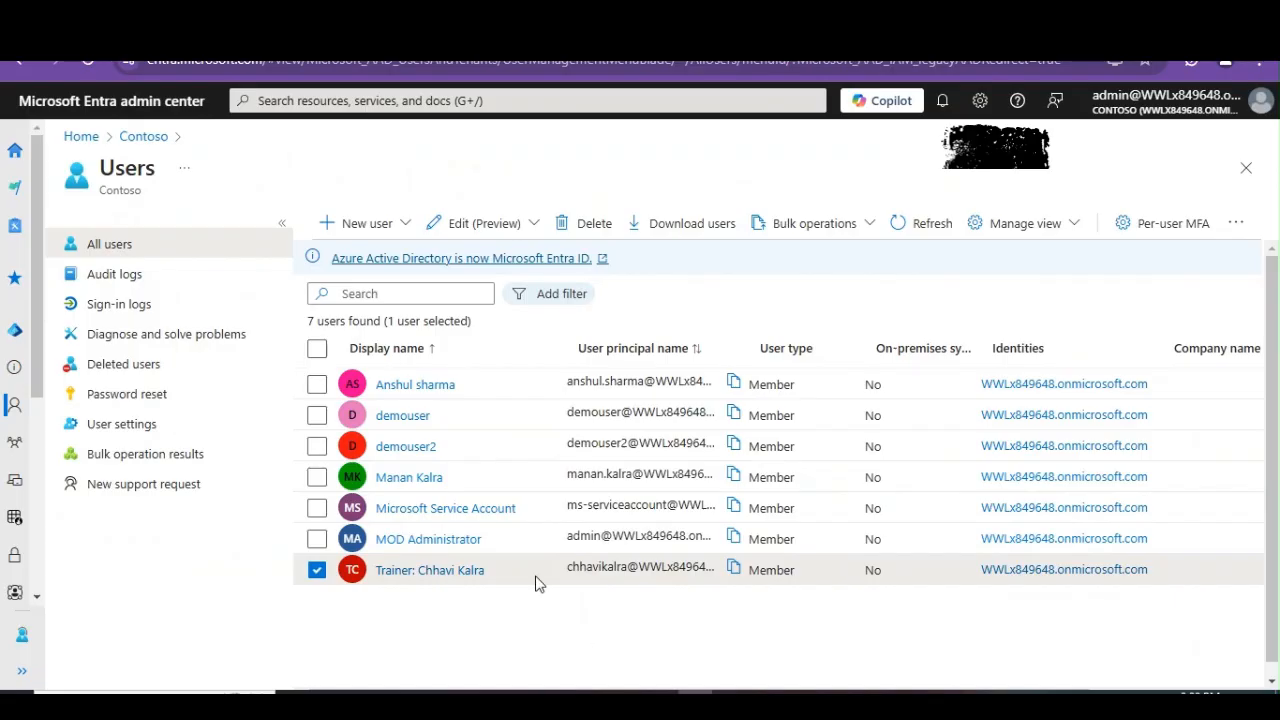
left_click(419, 450)
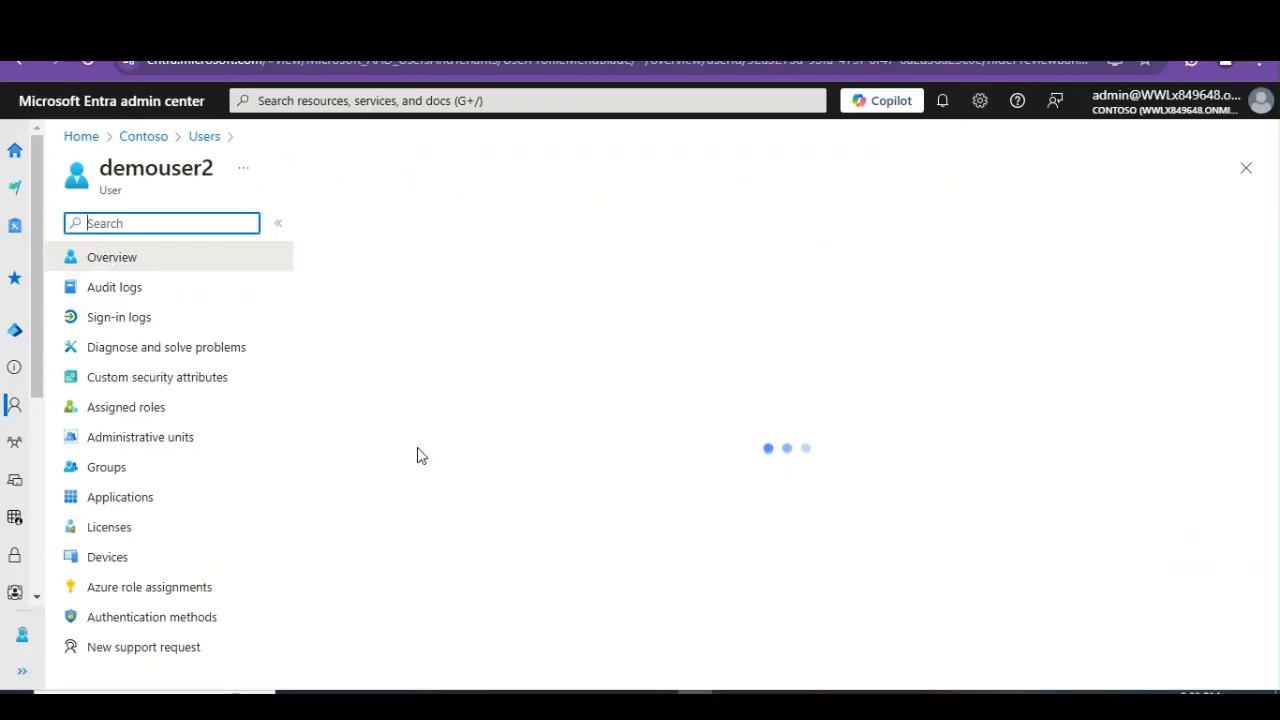
left_click(517, 268)
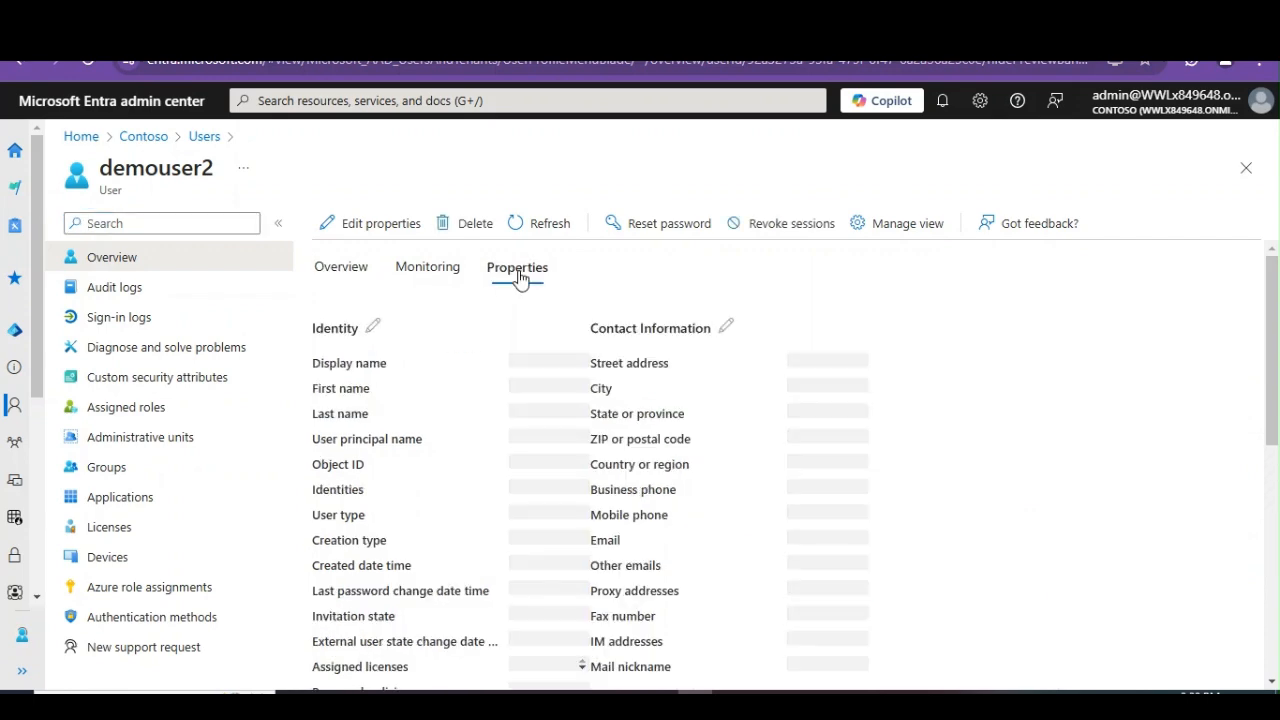
left_click_drag(820, 366, 1084, 514)
left_click_drag(1278, 402, 1218, 565)
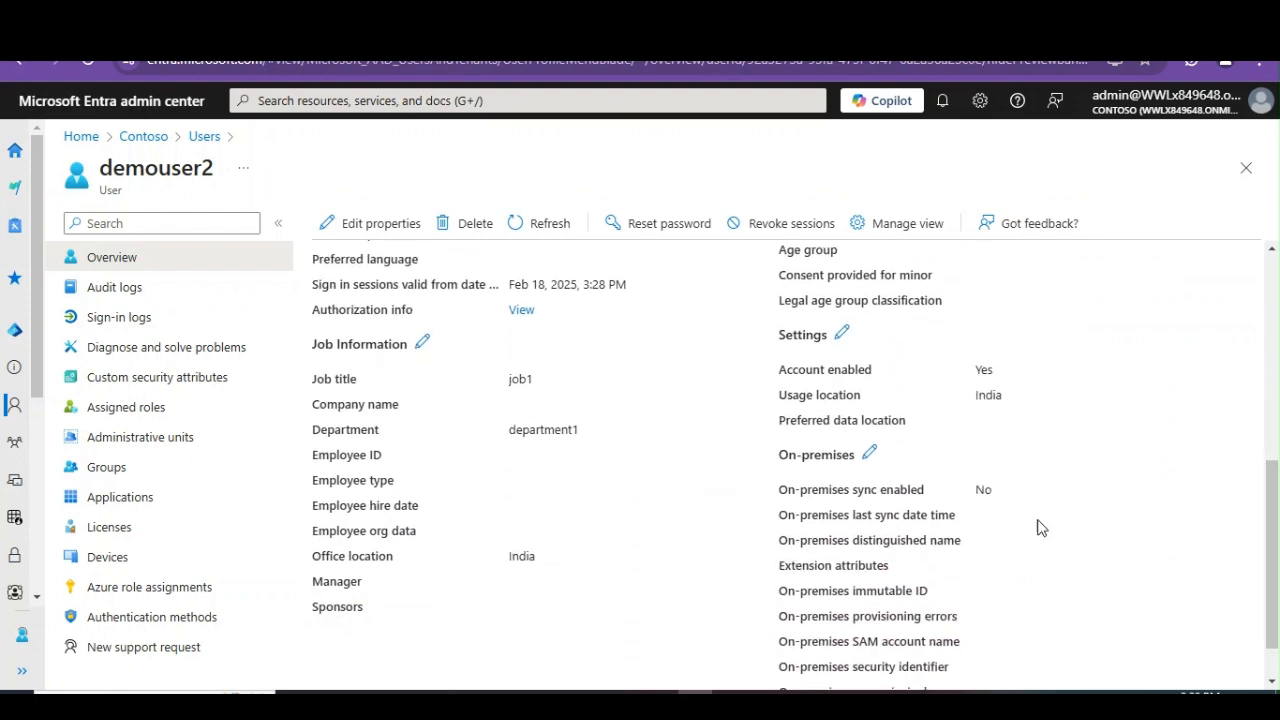
left_click_drag(339, 380, 535, 553)
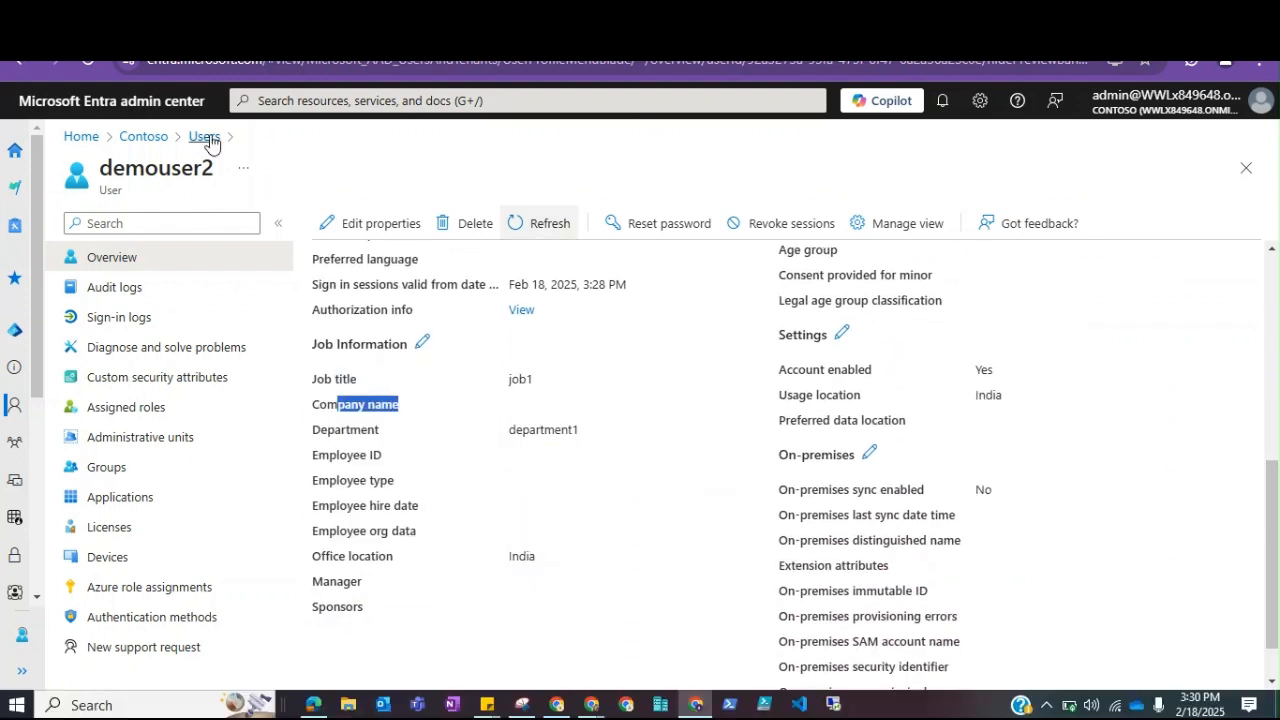
left_click(204, 137)
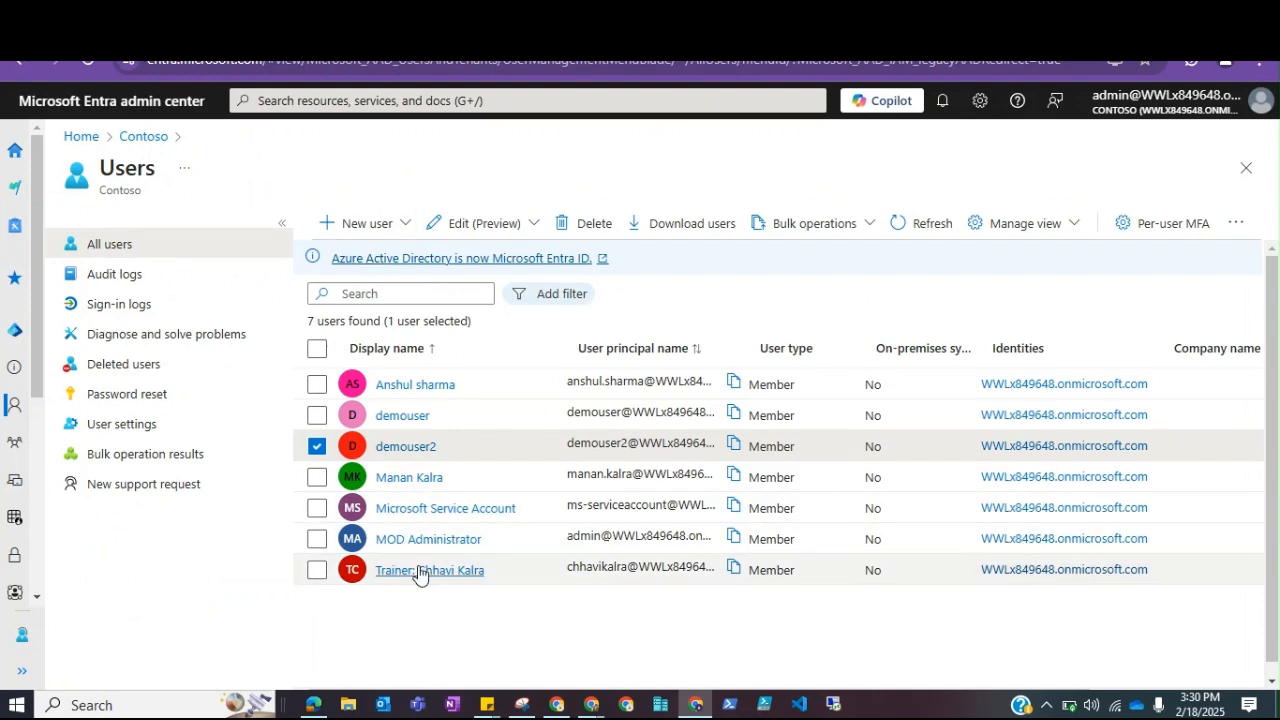
Reopen the trainer account's properties, recheck its contact and job information, and refresh the page.
left_click(430, 491)
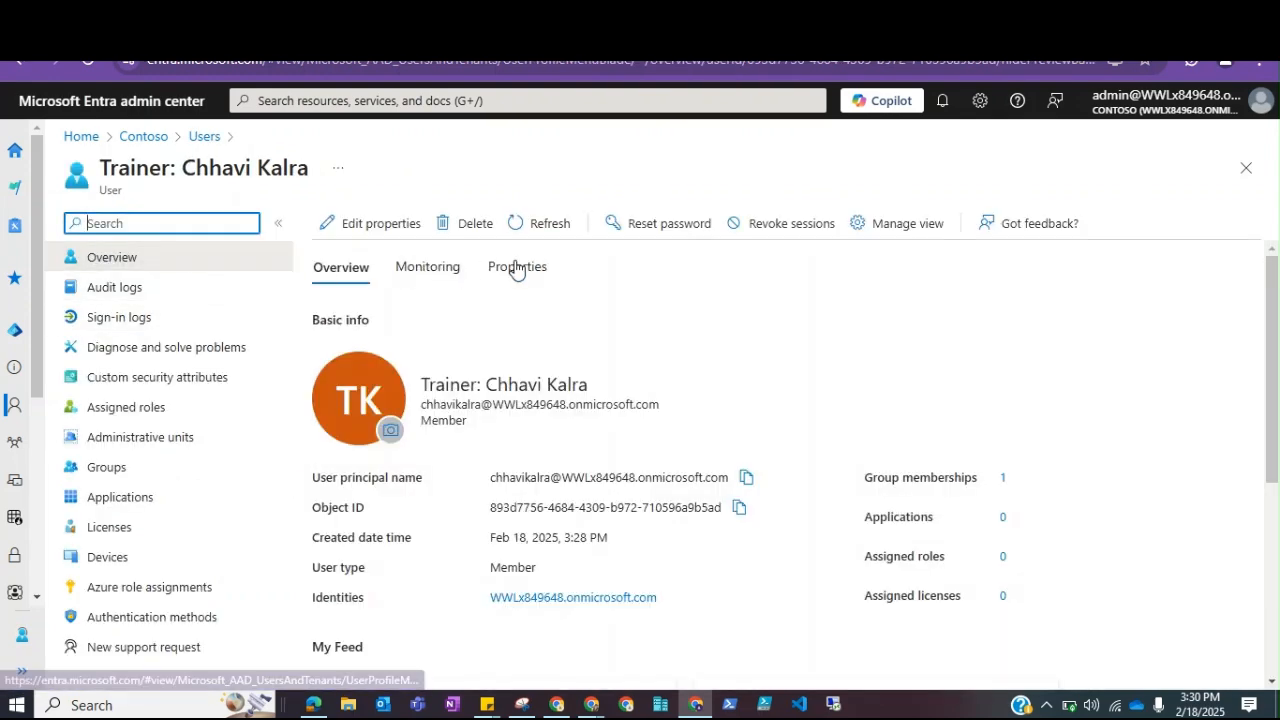
left_click(517, 267)
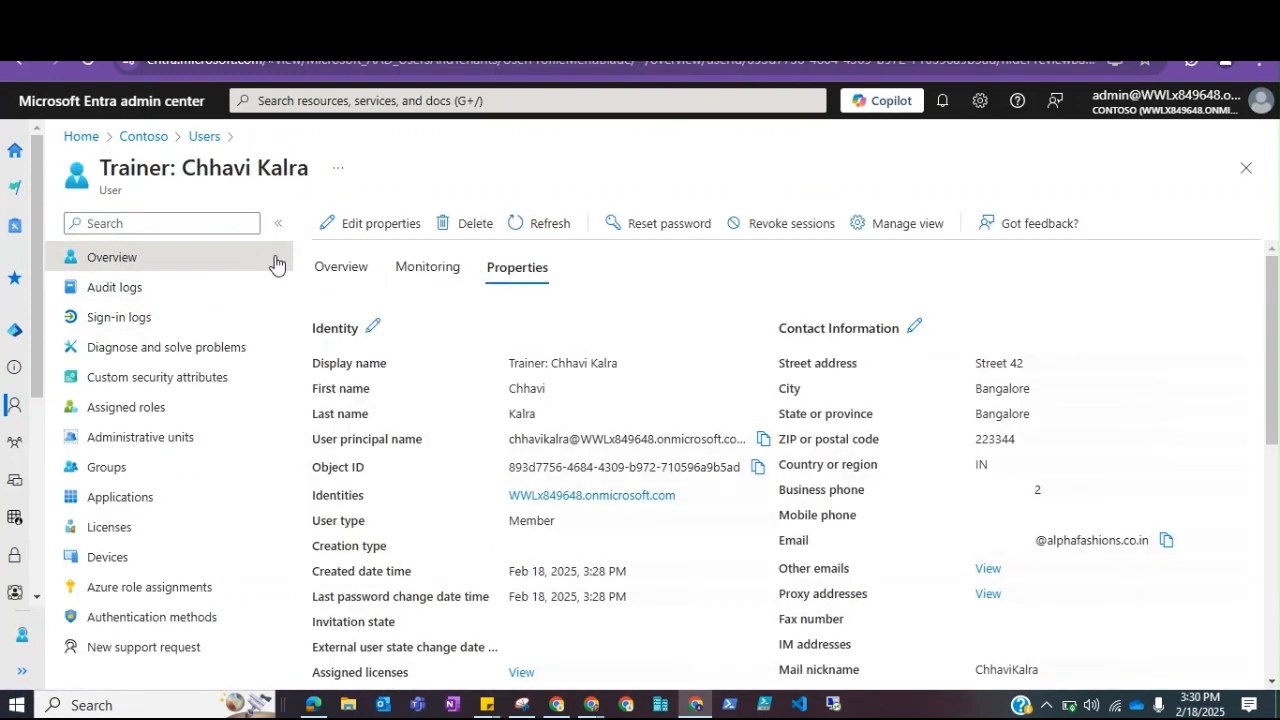
left_click_drag(839, 368, 1055, 500)
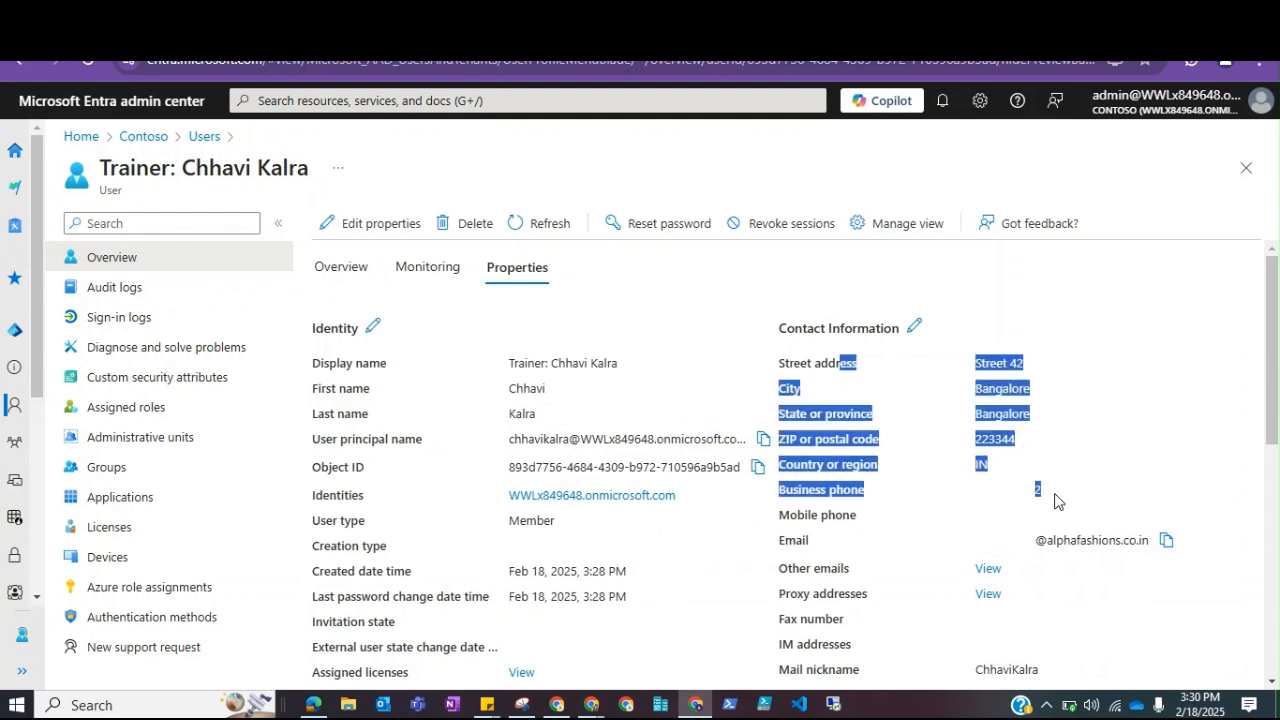
scroll(769, 486, "down", 5)
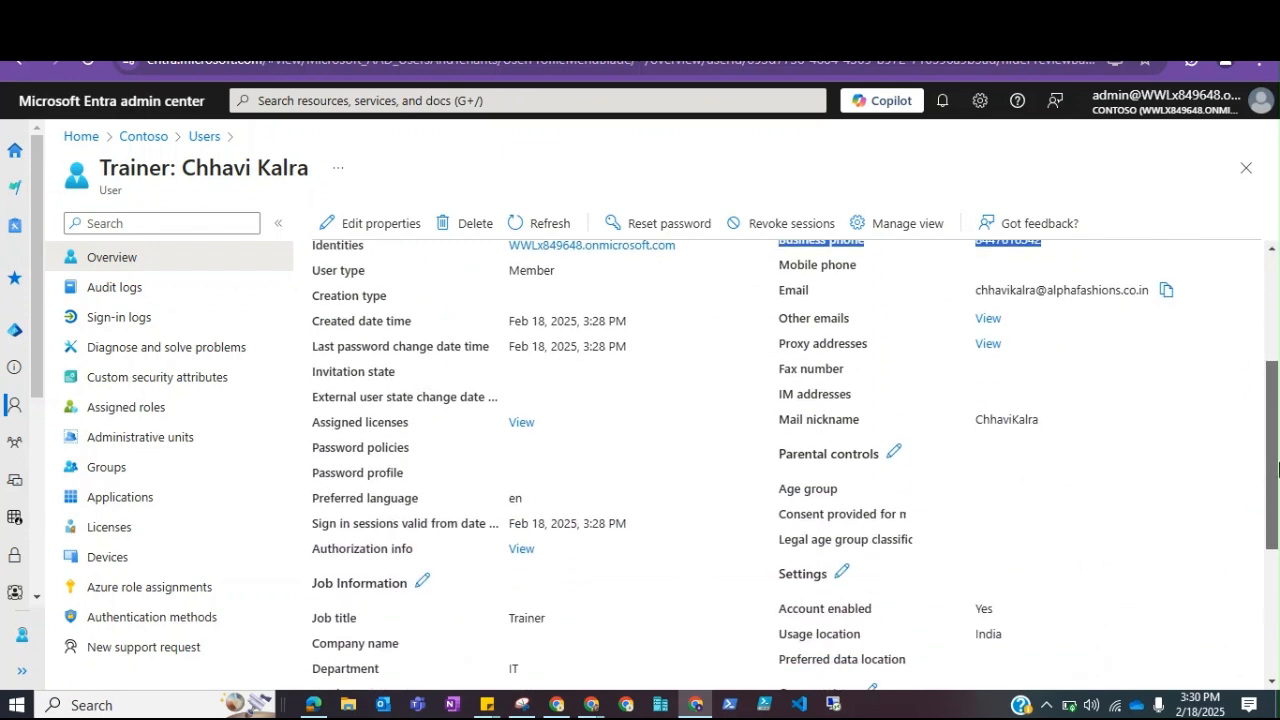
left_click_drag(333, 367, 557, 556)
left_click(531, 225)
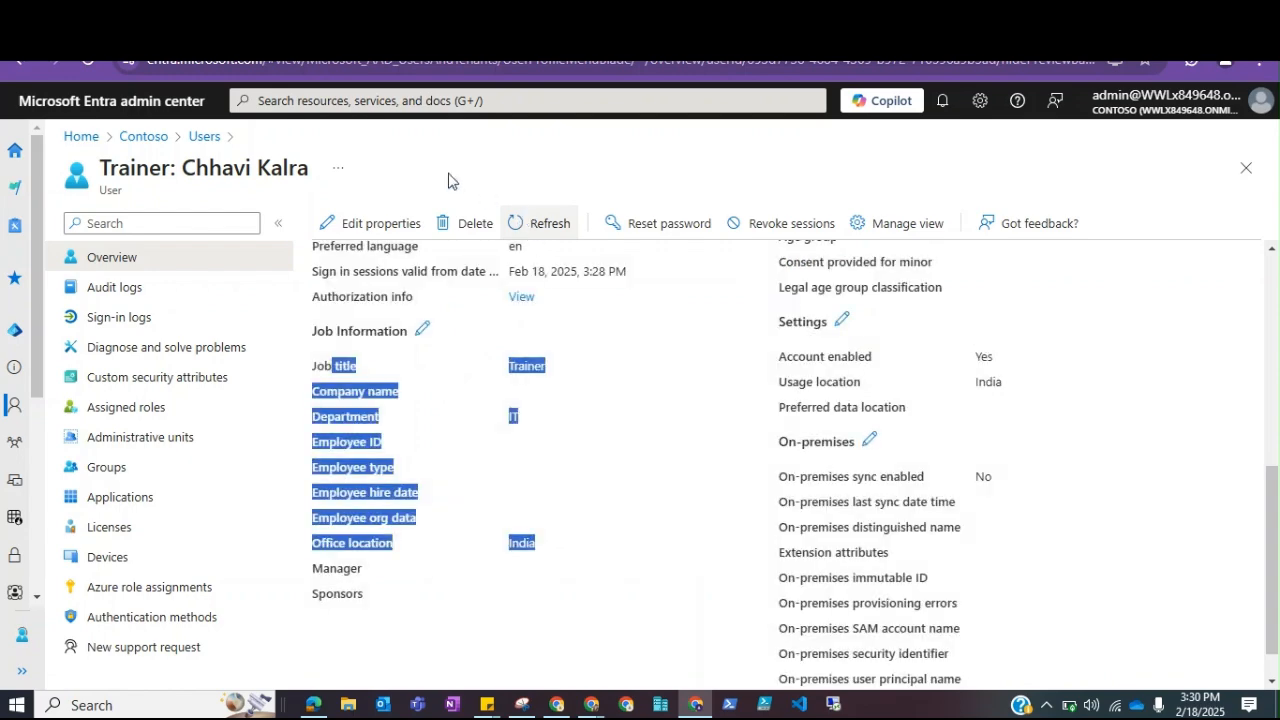
Check the migration task's progress, timestamps and remaining details in Quest On Demand, and return to Contoso's user list in Microsoft Entra.
left_click(557, 704)
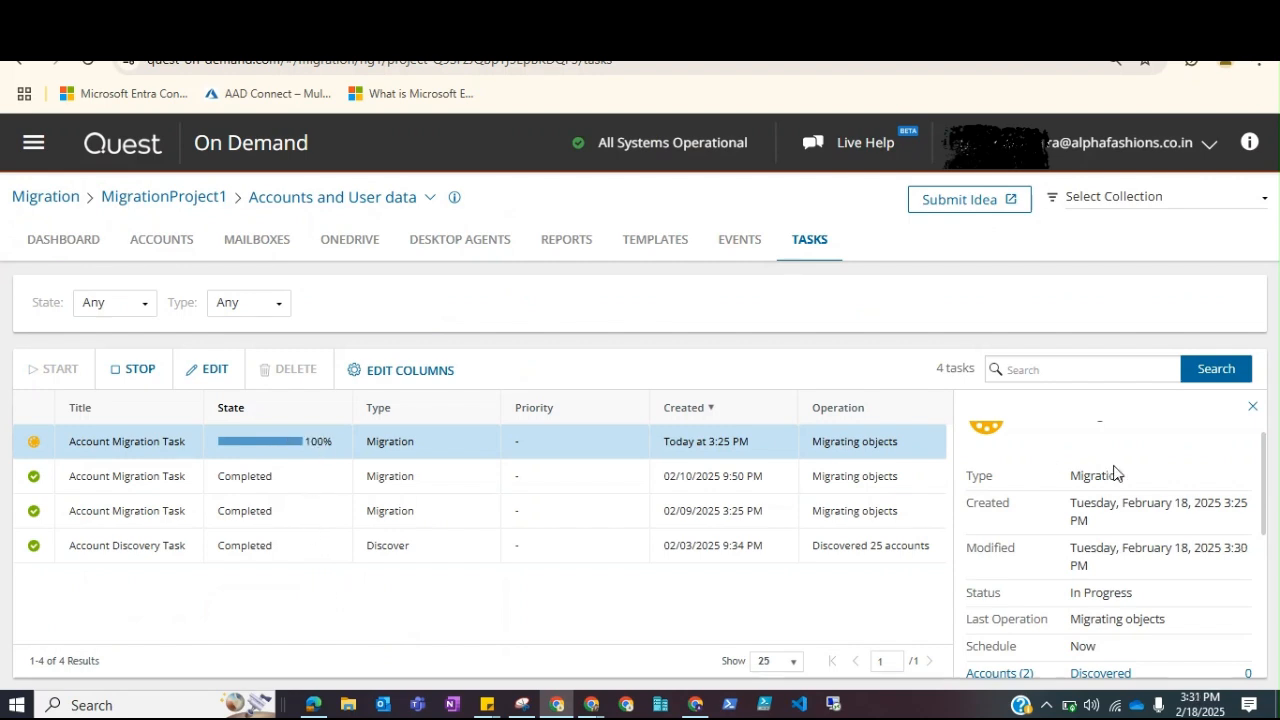
left_click_drag(1195, 508, 1256, 569)
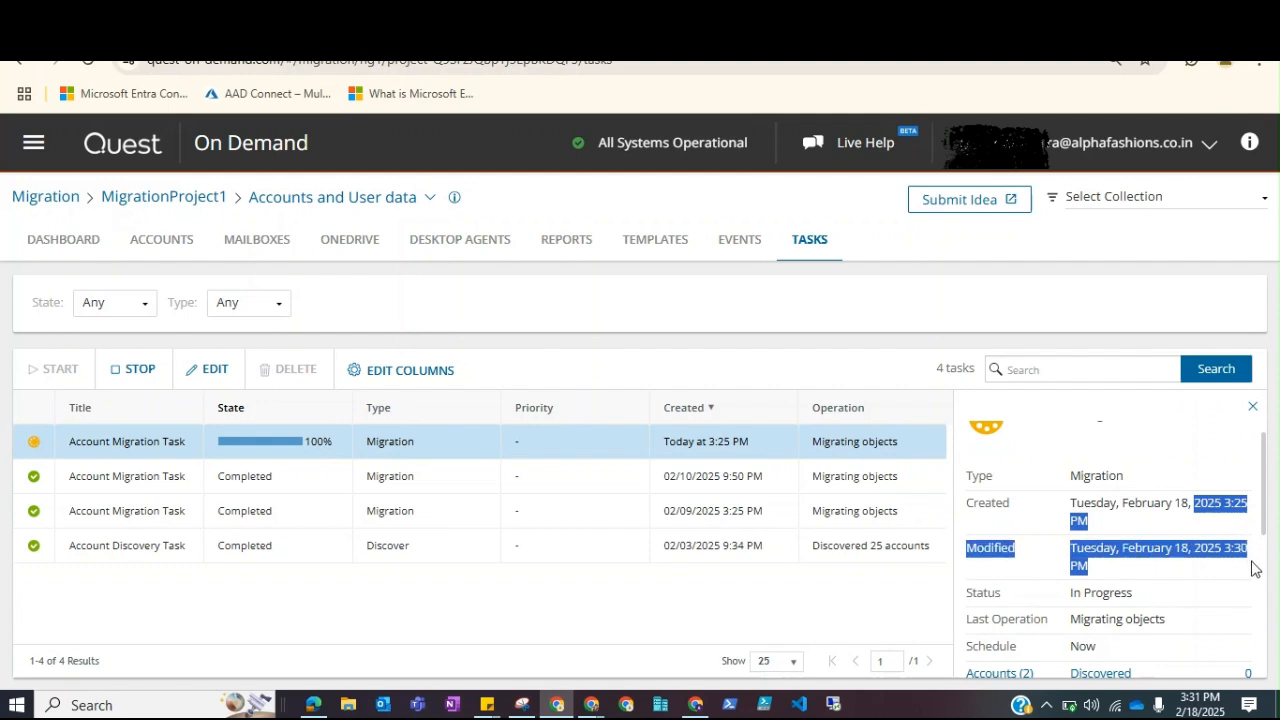
left_click_drag(1264, 486, 1258, 632)
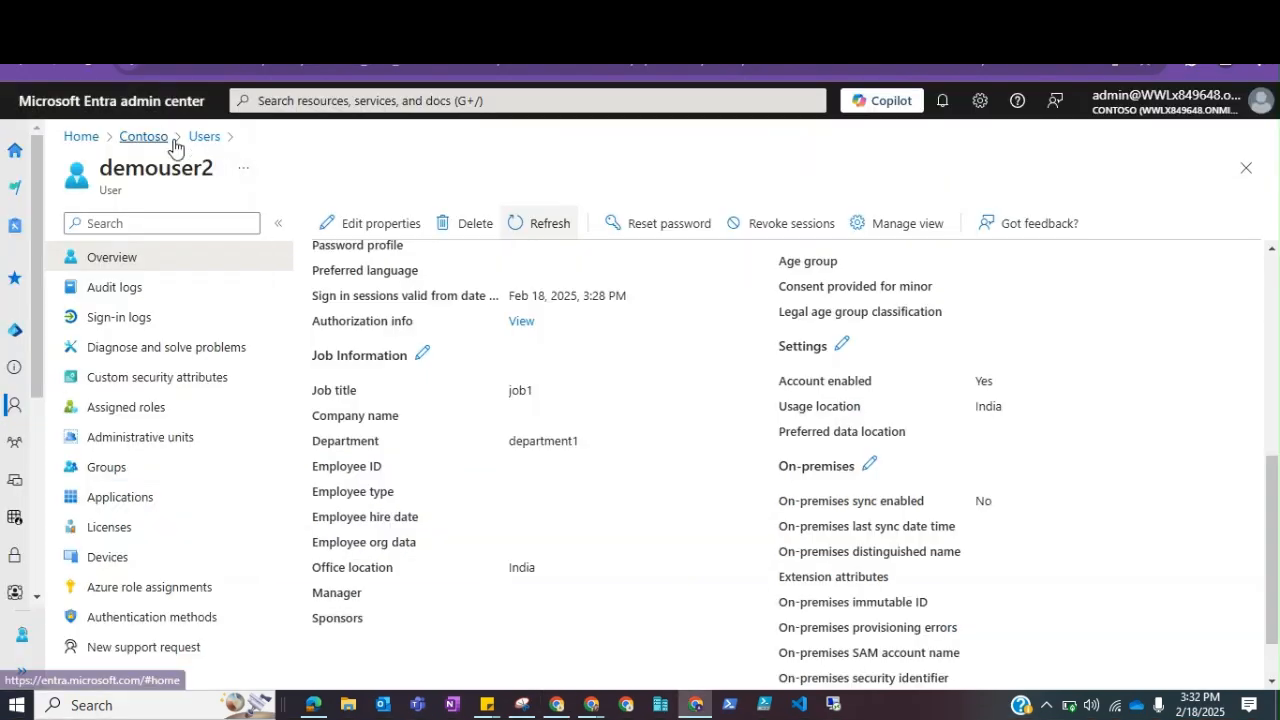
left_click(199, 139)
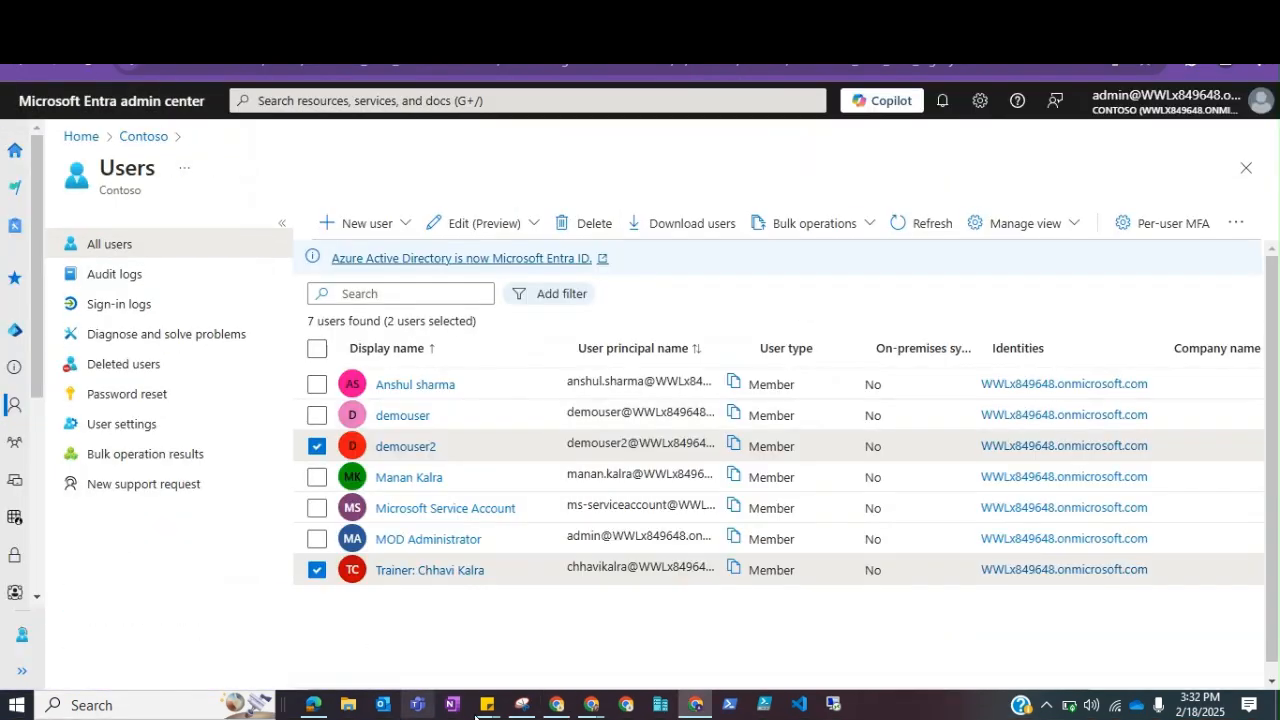